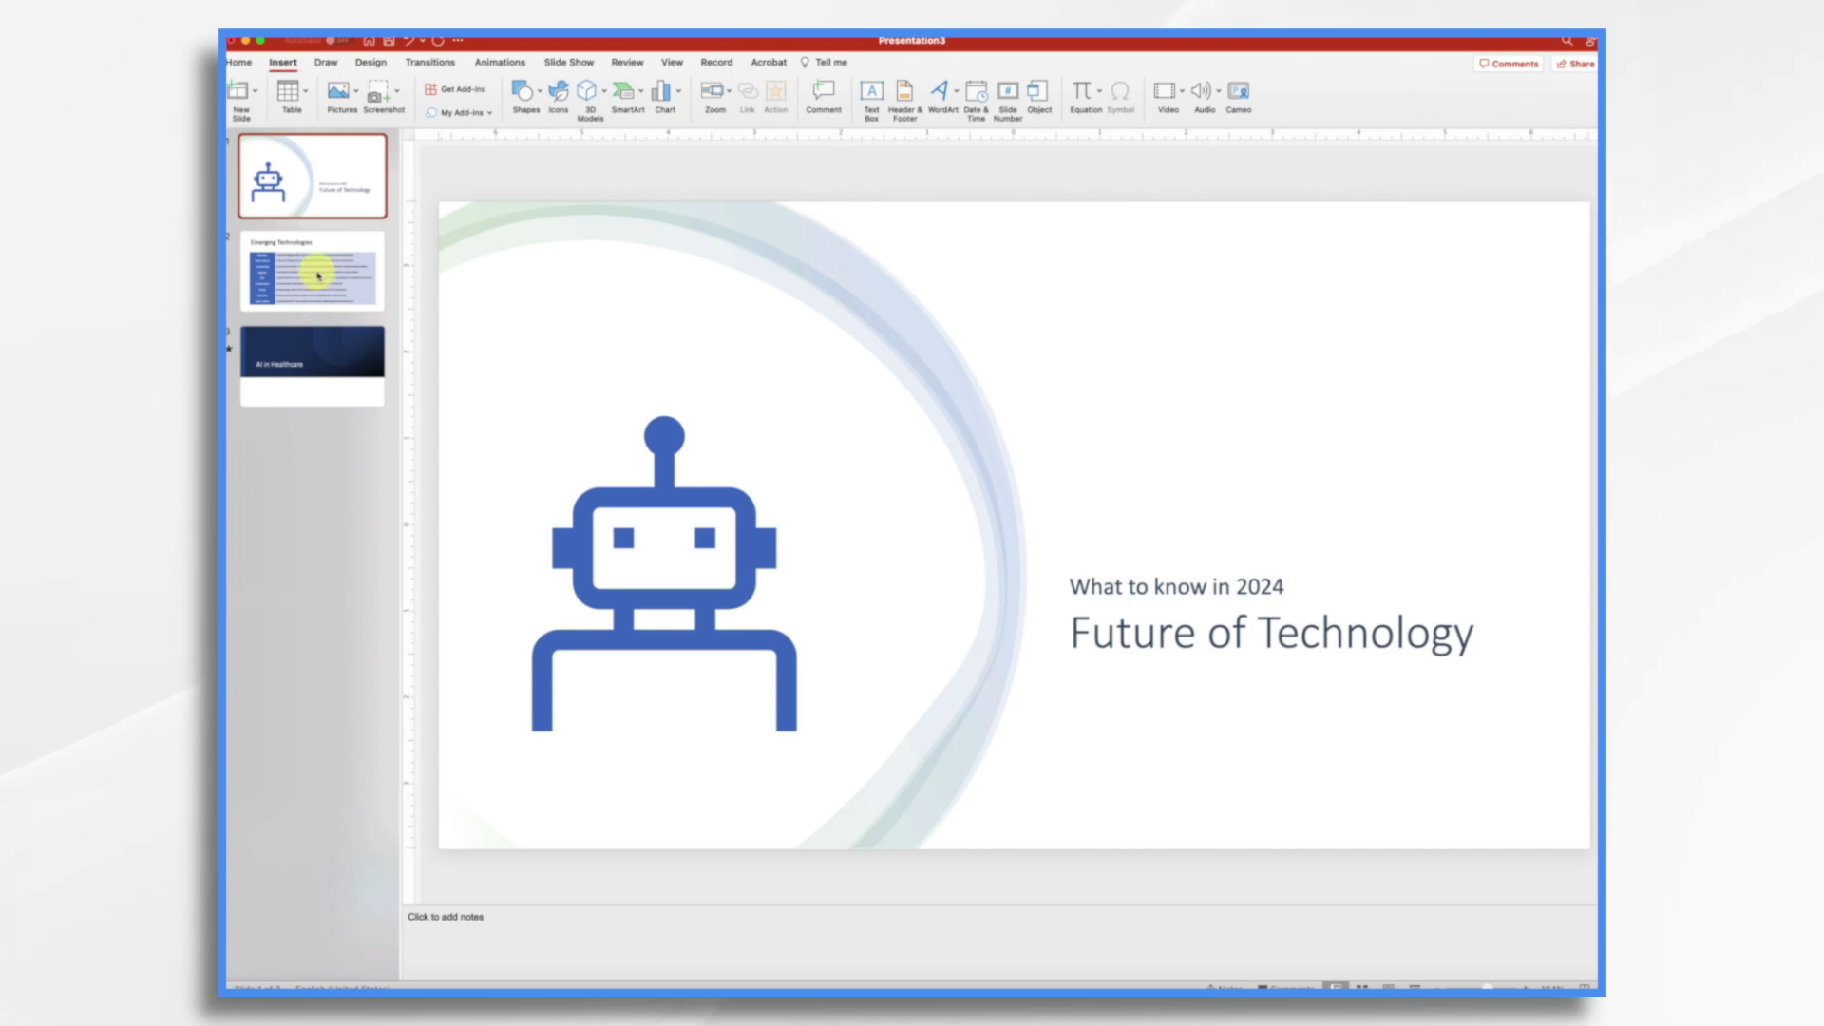
Step: Go to the AI in Healthcare slide and select all its narration text in the Notes pane
{"action": "left_click", "coordinate": [318, 275]}
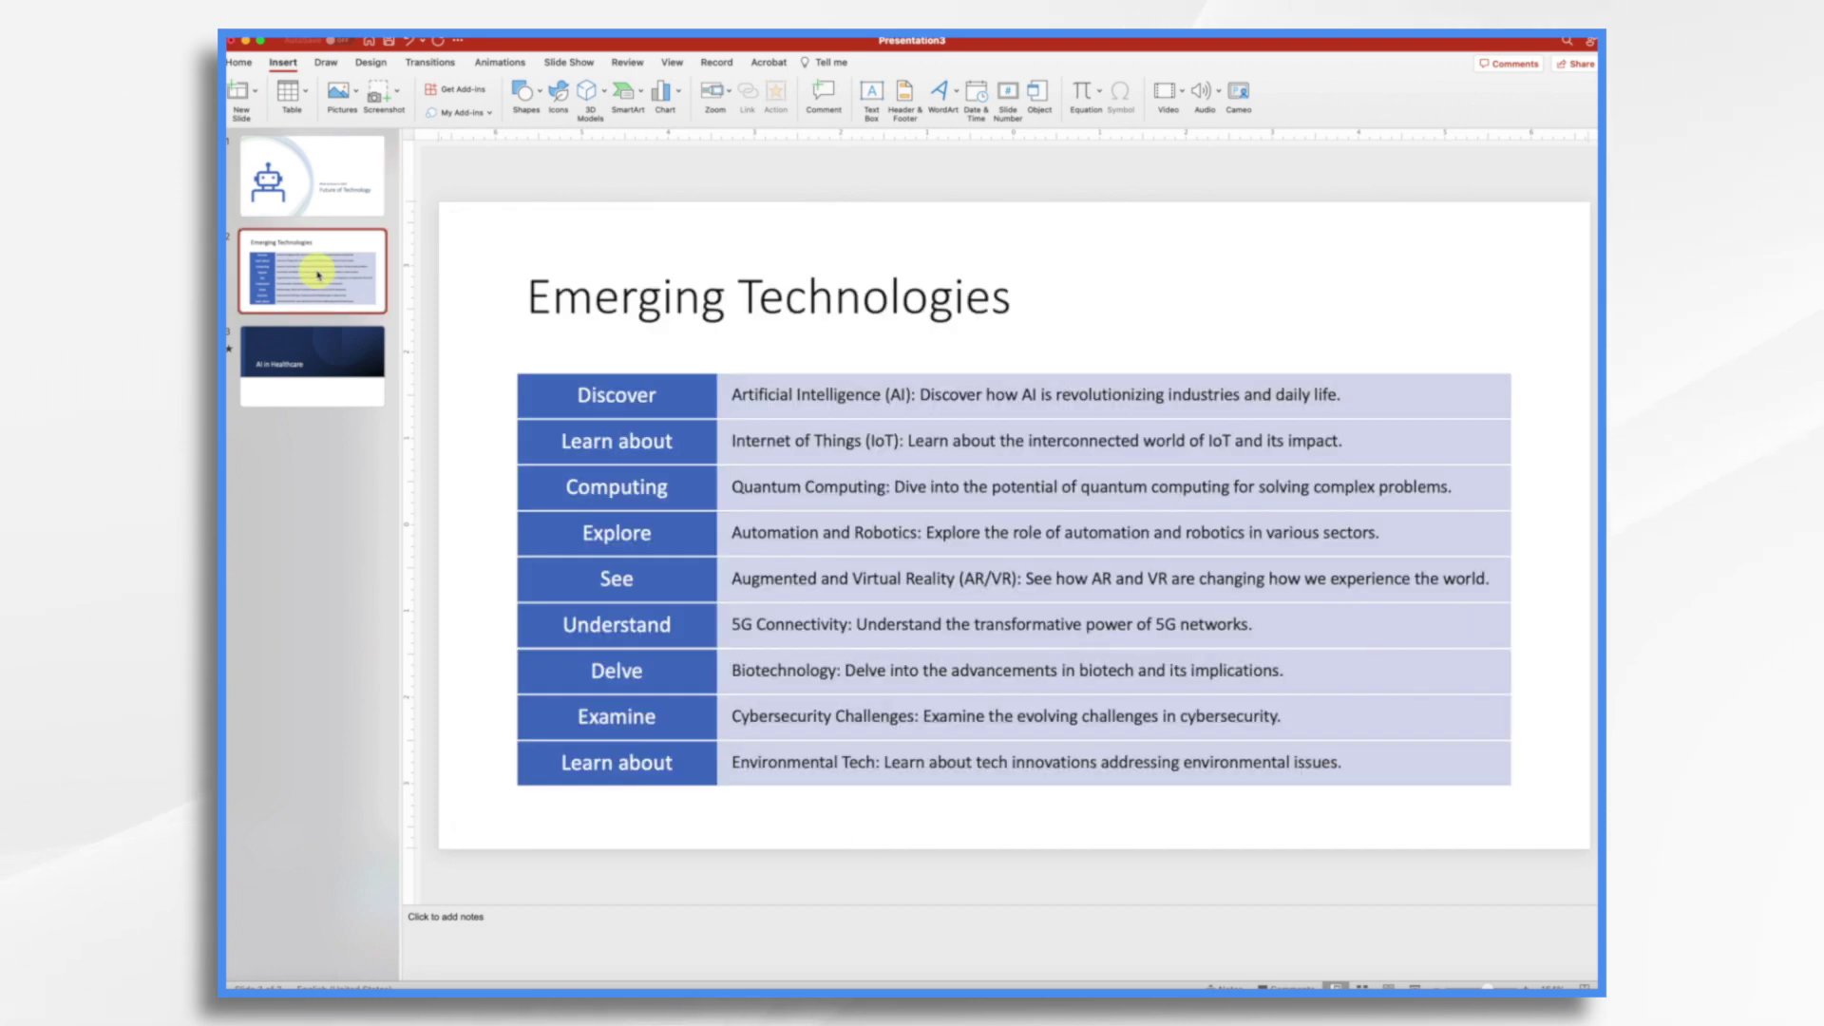
{"action": "left_click", "coordinate": [342, 369]}
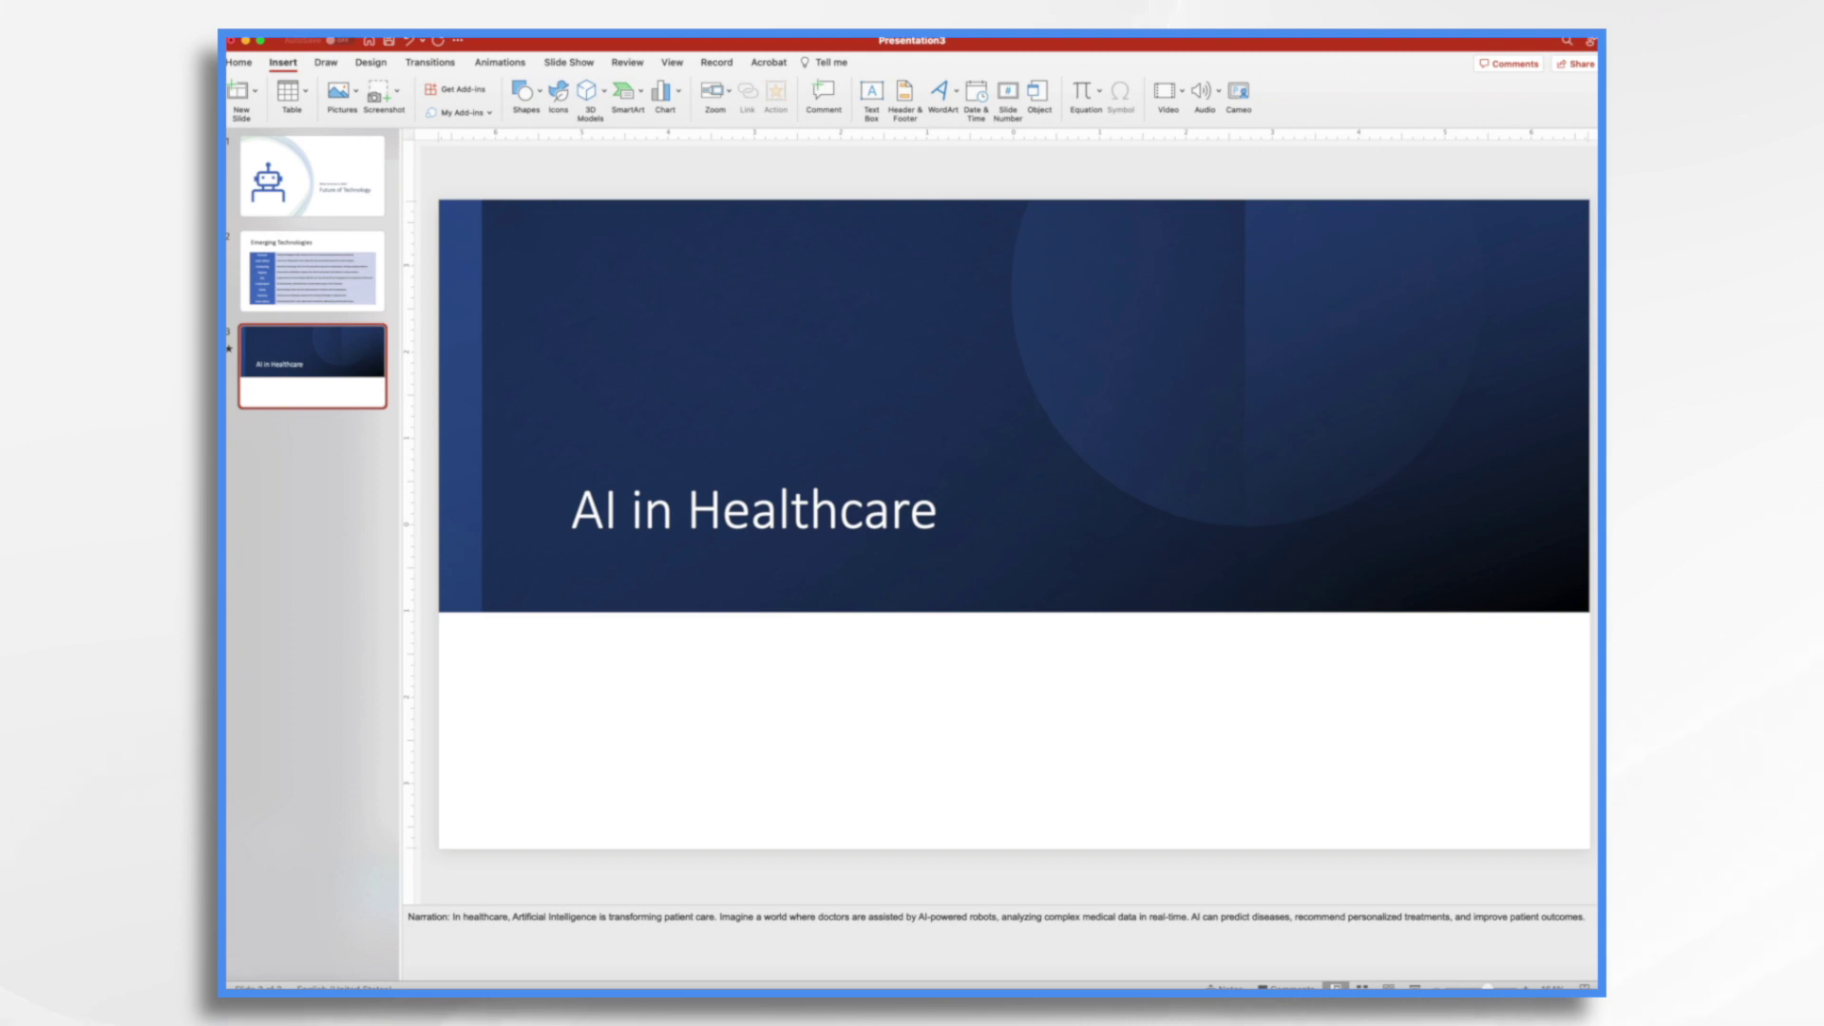
{"action": "left_click_drag", "start_coordinate": [451, 917], "coordinate": [1587, 932]}
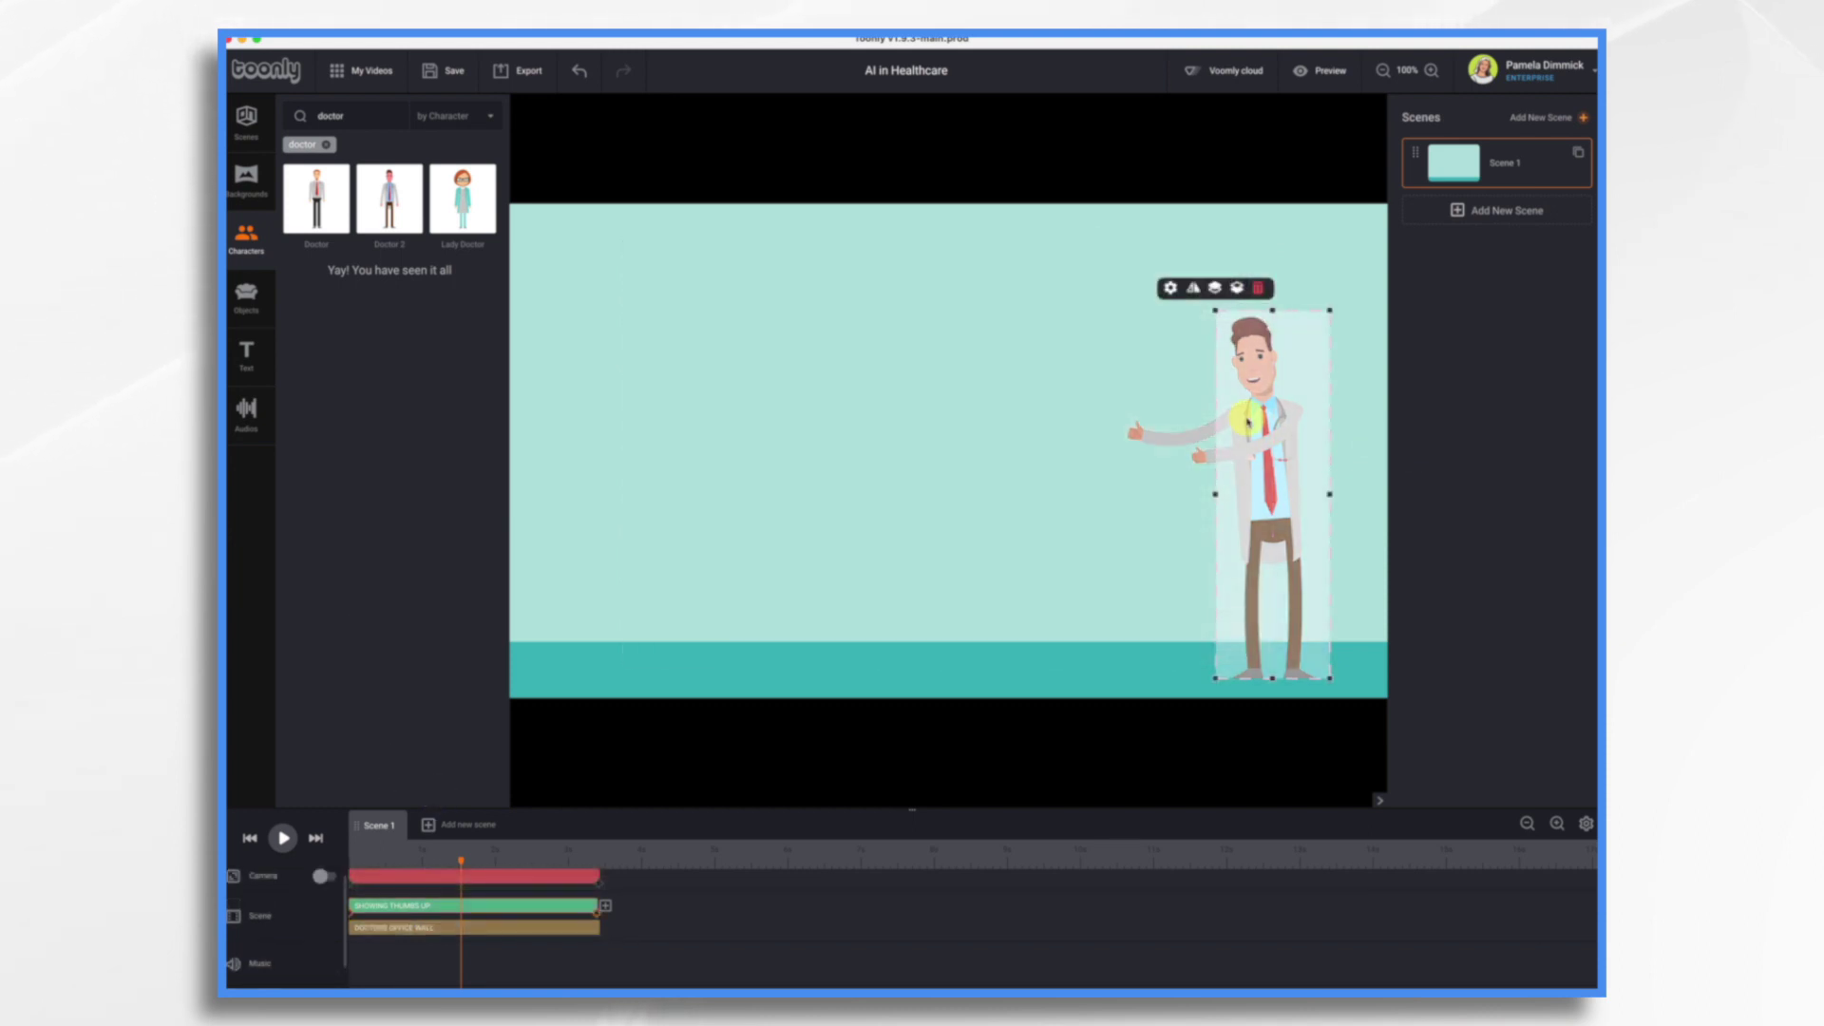
Step: Add the Hospital scene template to the Scene 1 canvas
{"action": "left_click", "coordinate": [246, 119]}
{"action": "left_click", "coordinate": [373, 125]}
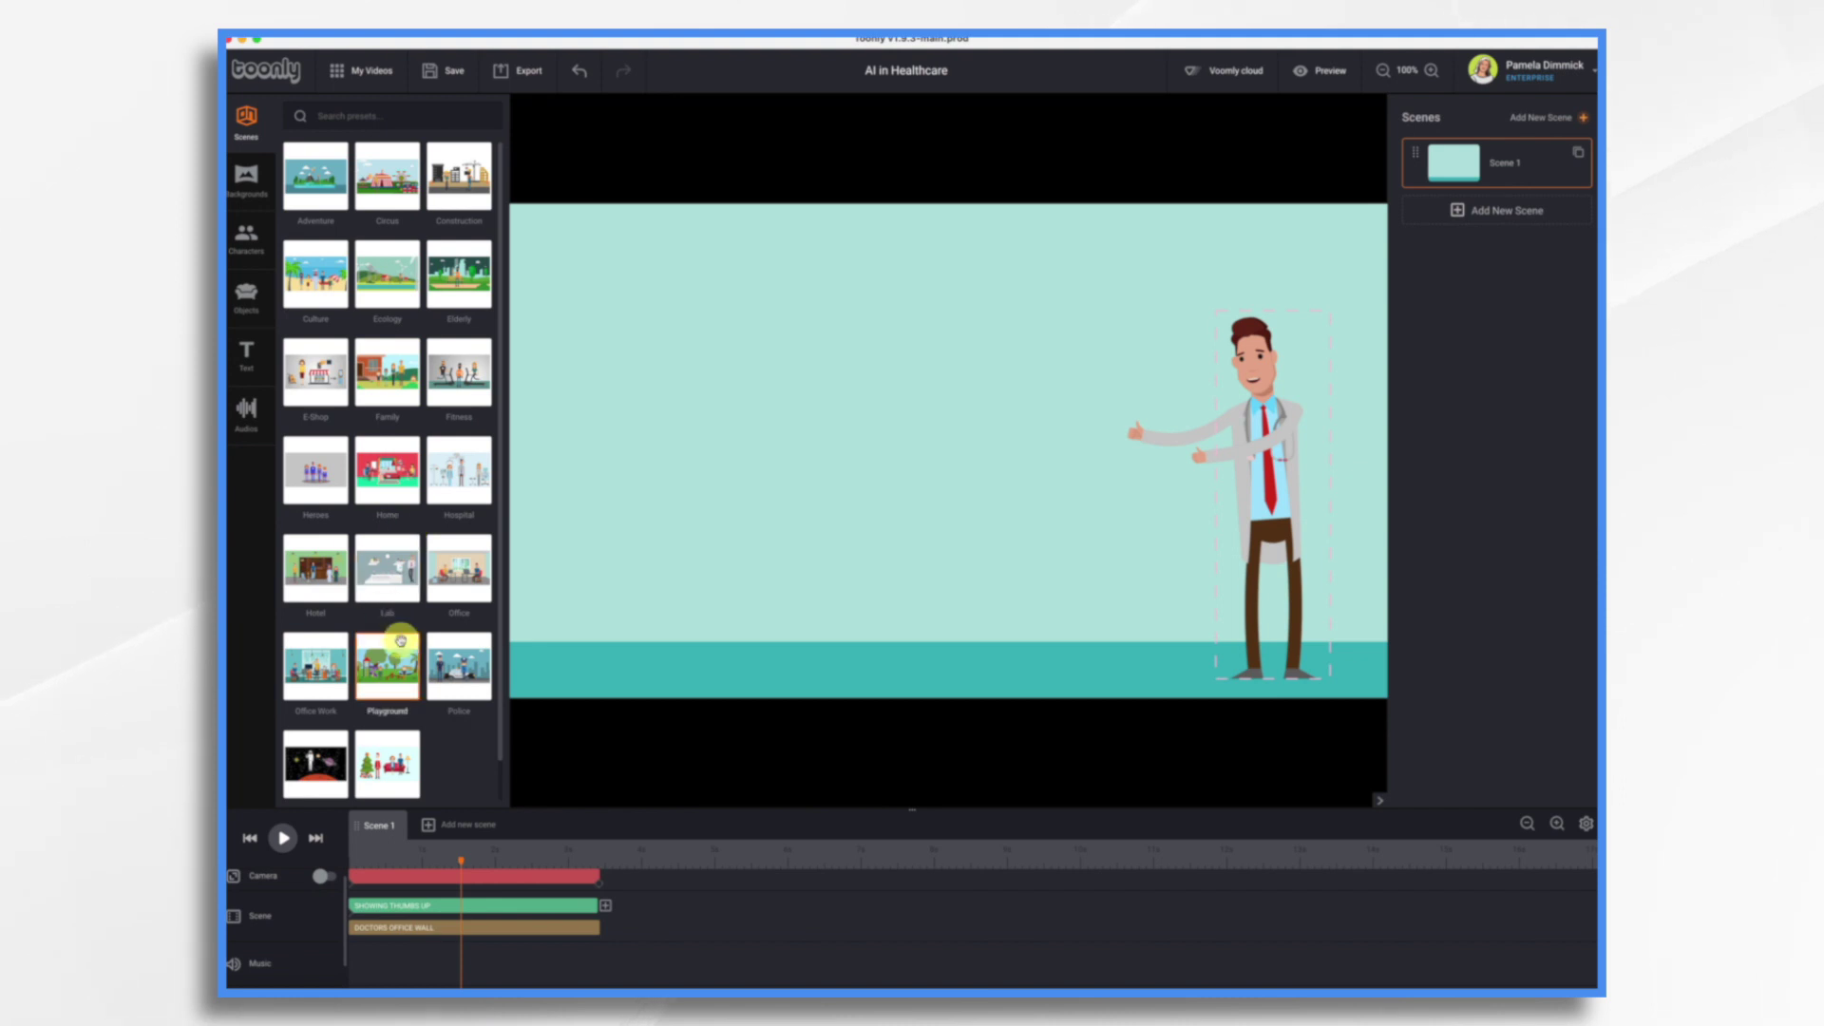
{"action": "scroll", "coordinate": [400, 642], "scroll_direction": "down", "scroll_amount": 1}
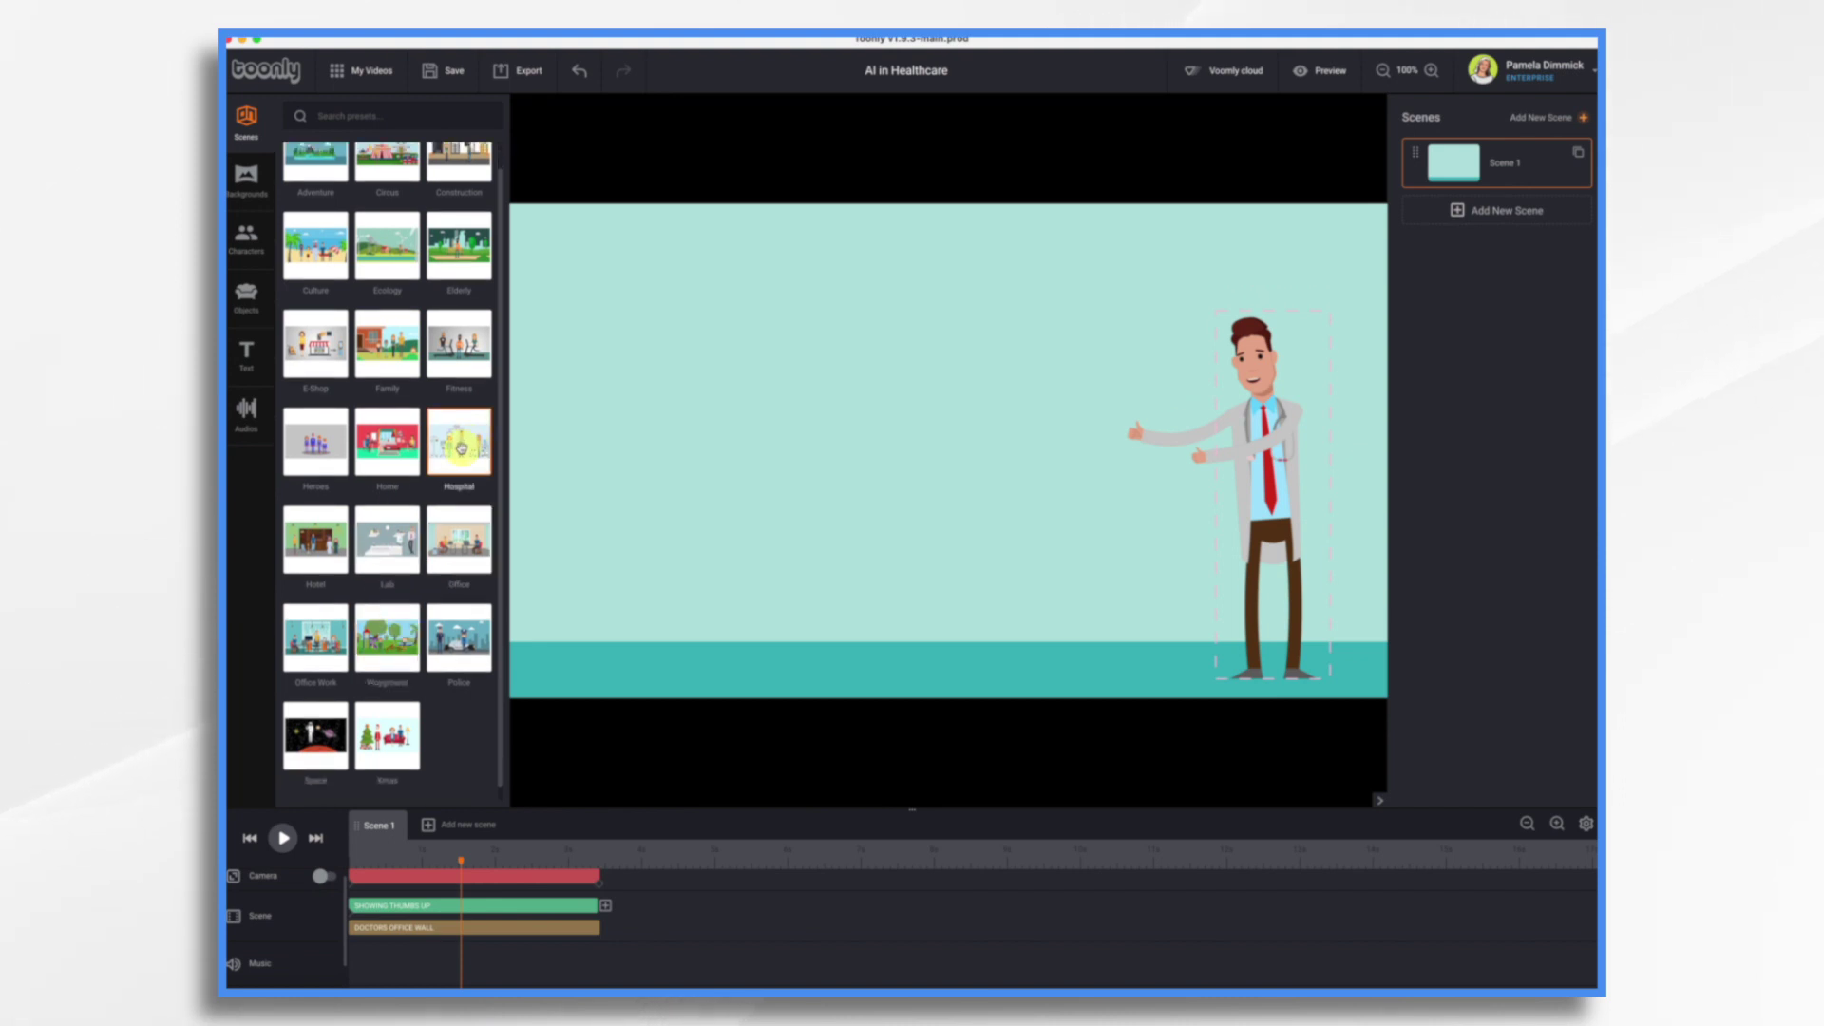
{"action": "left_click_drag", "start_coordinate": [461, 447], "coordinate": [875, 407]}
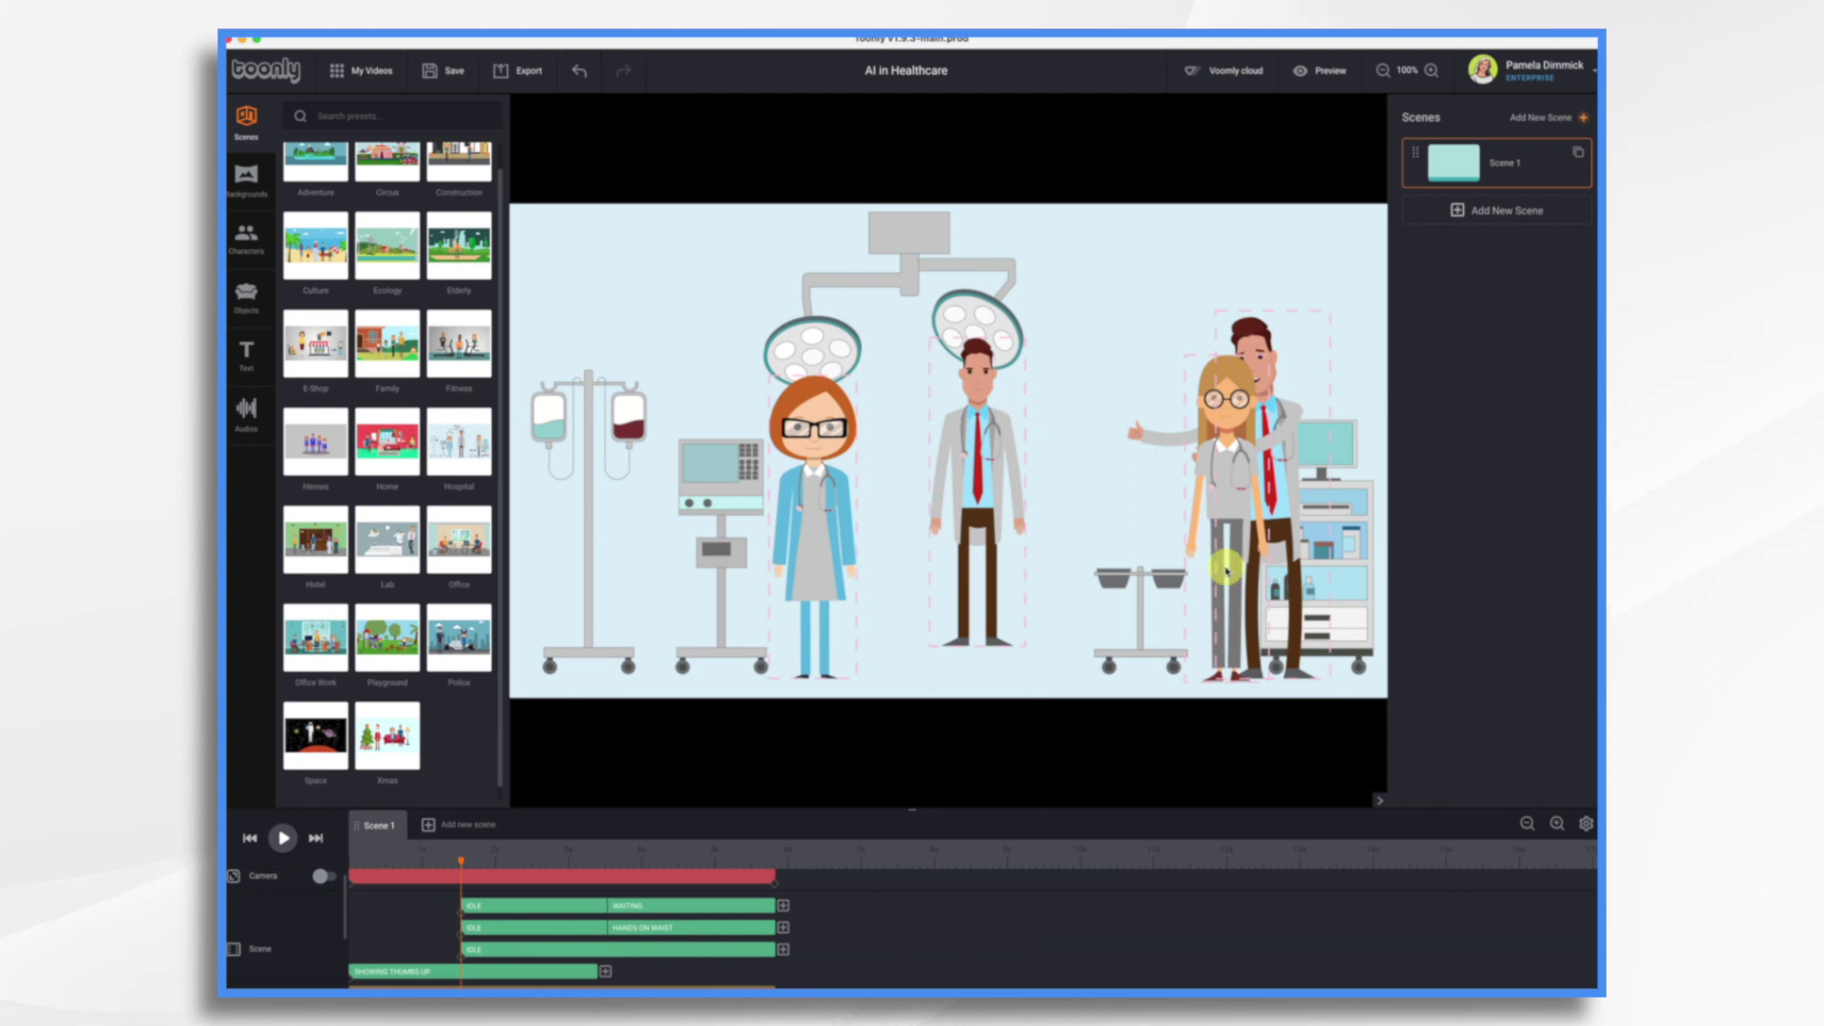
Step: Select the centre thumbs-up doctor and shift it slightly left
{"action": "left_click", "coordinate": [984, 471]}
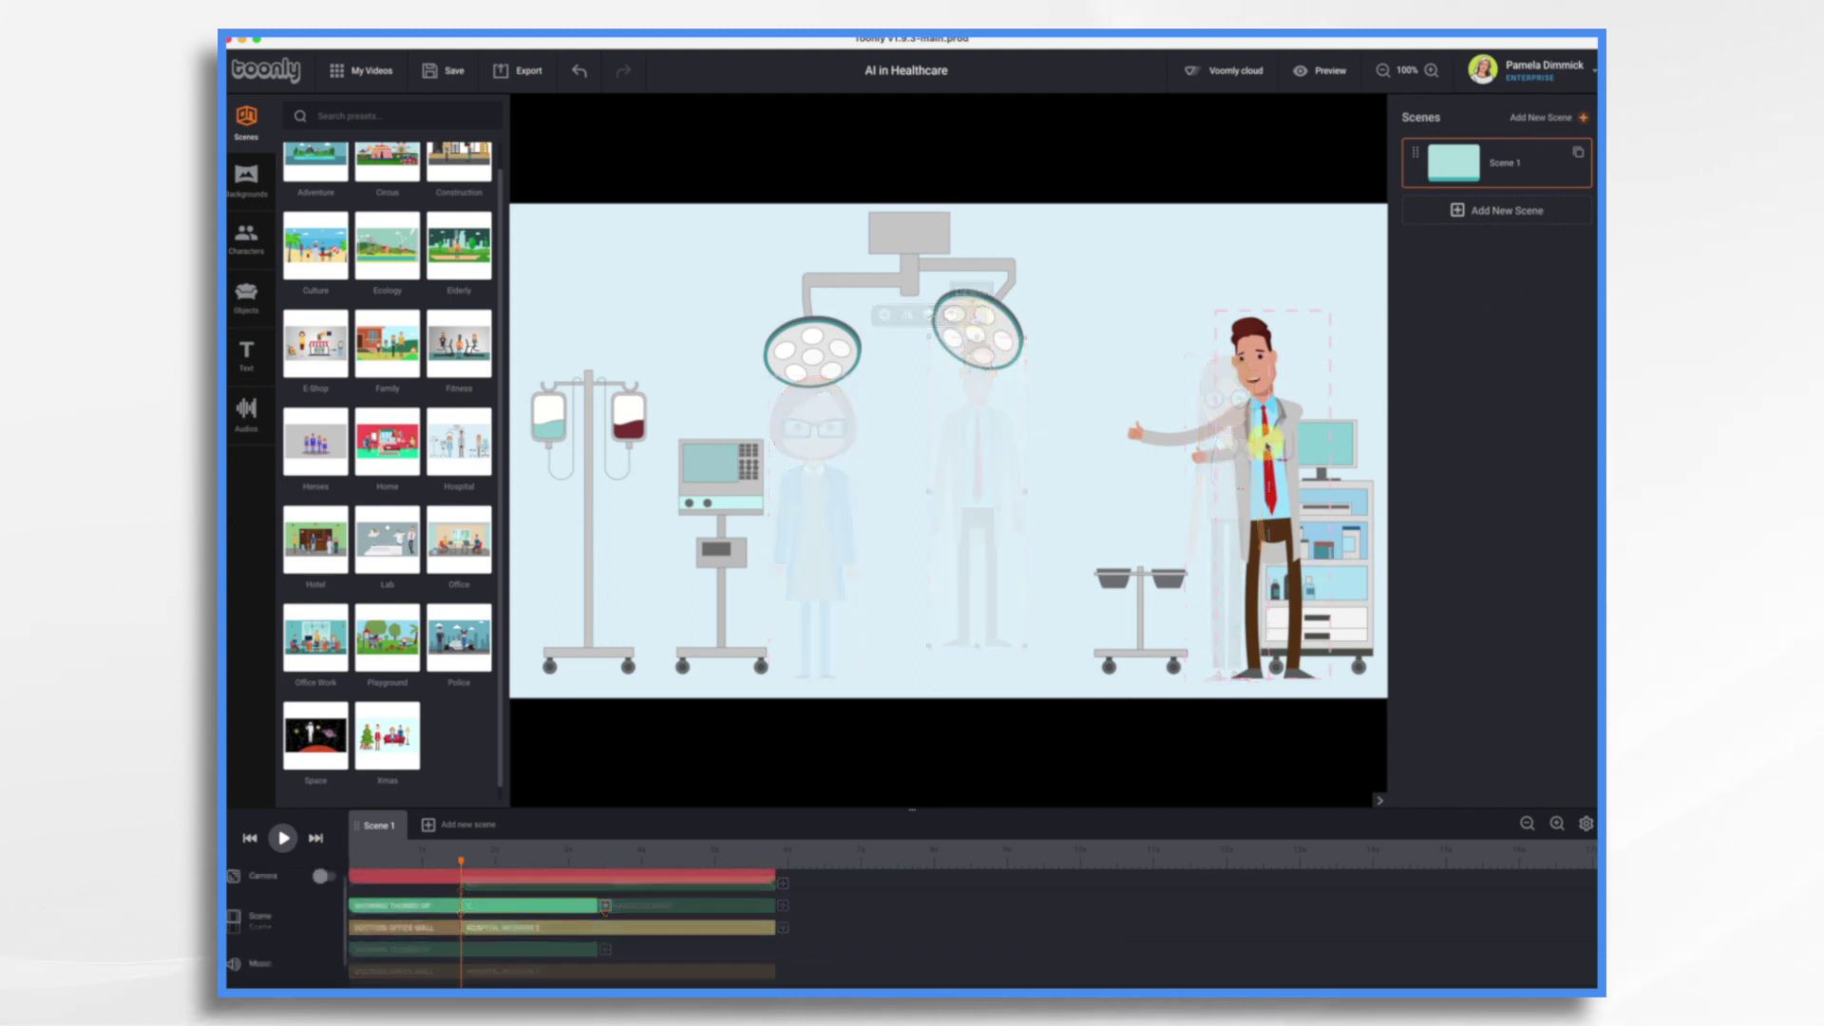
{"action": "left_click_drag", "start_coordinate": [1242, 446], "coordinate": [1193, 451]}
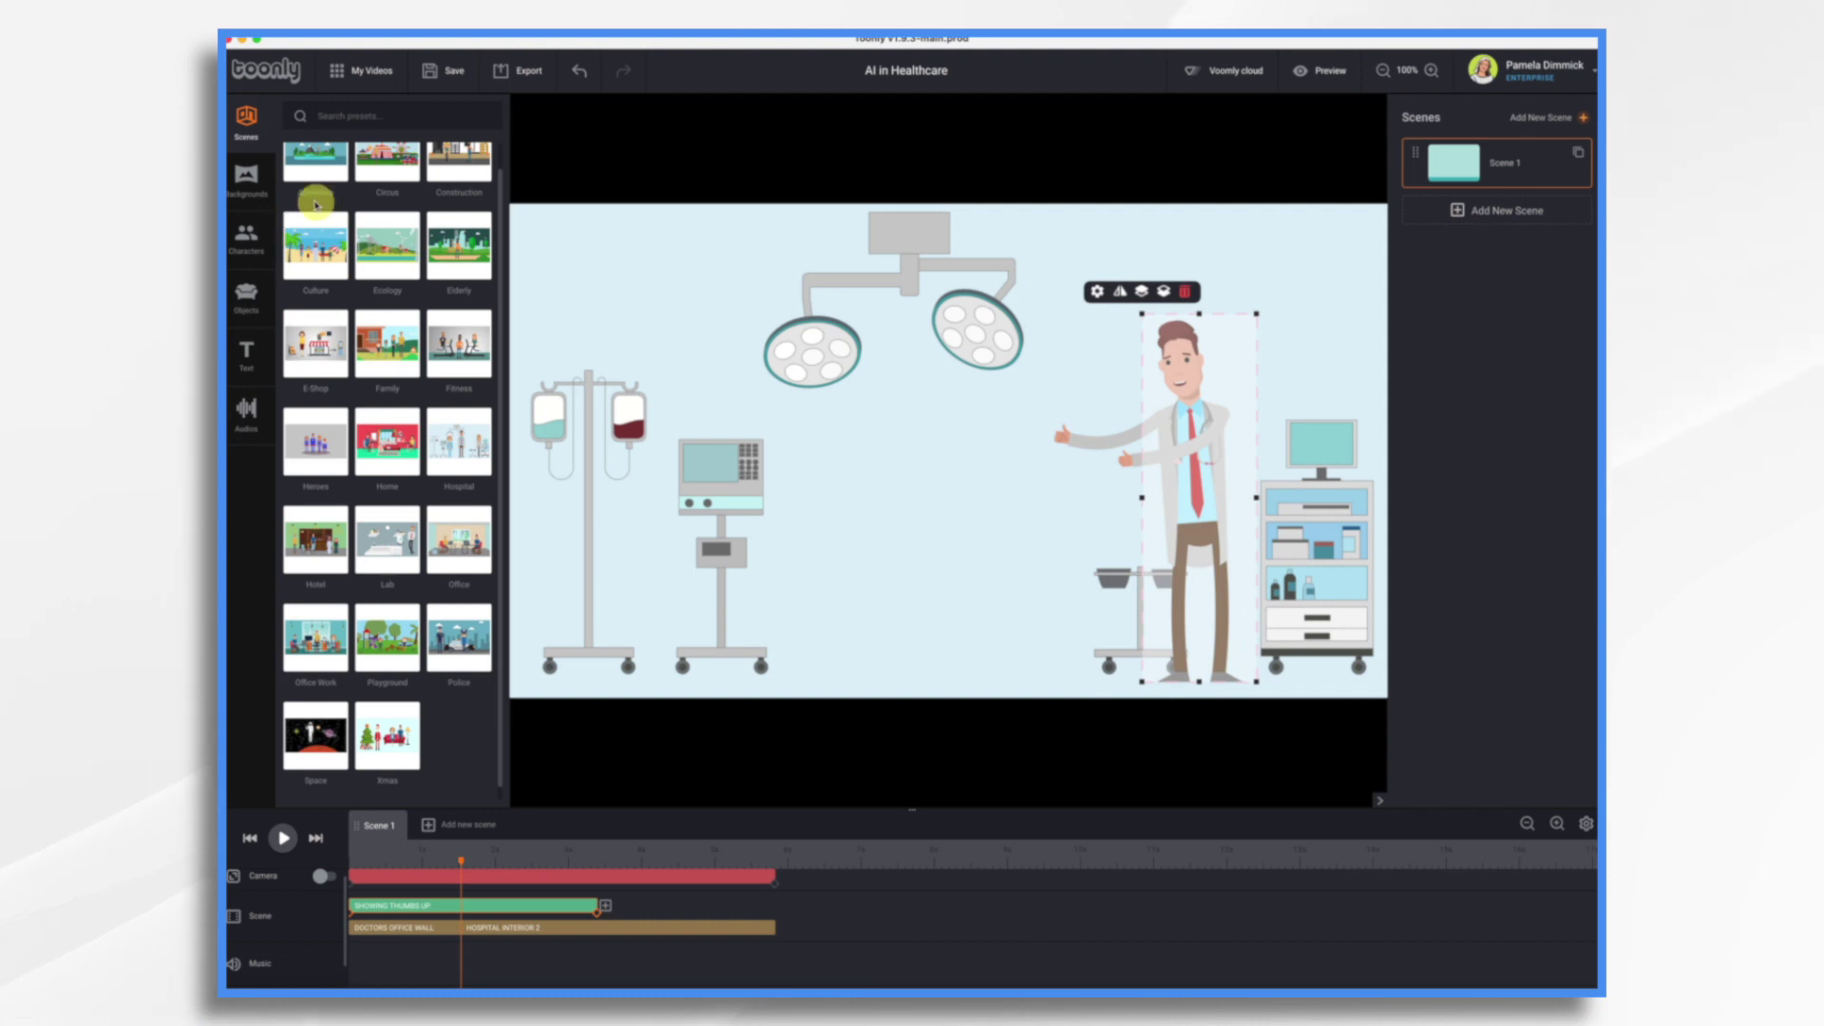
{"action": "left_click", "coordinate": [250, 295]}
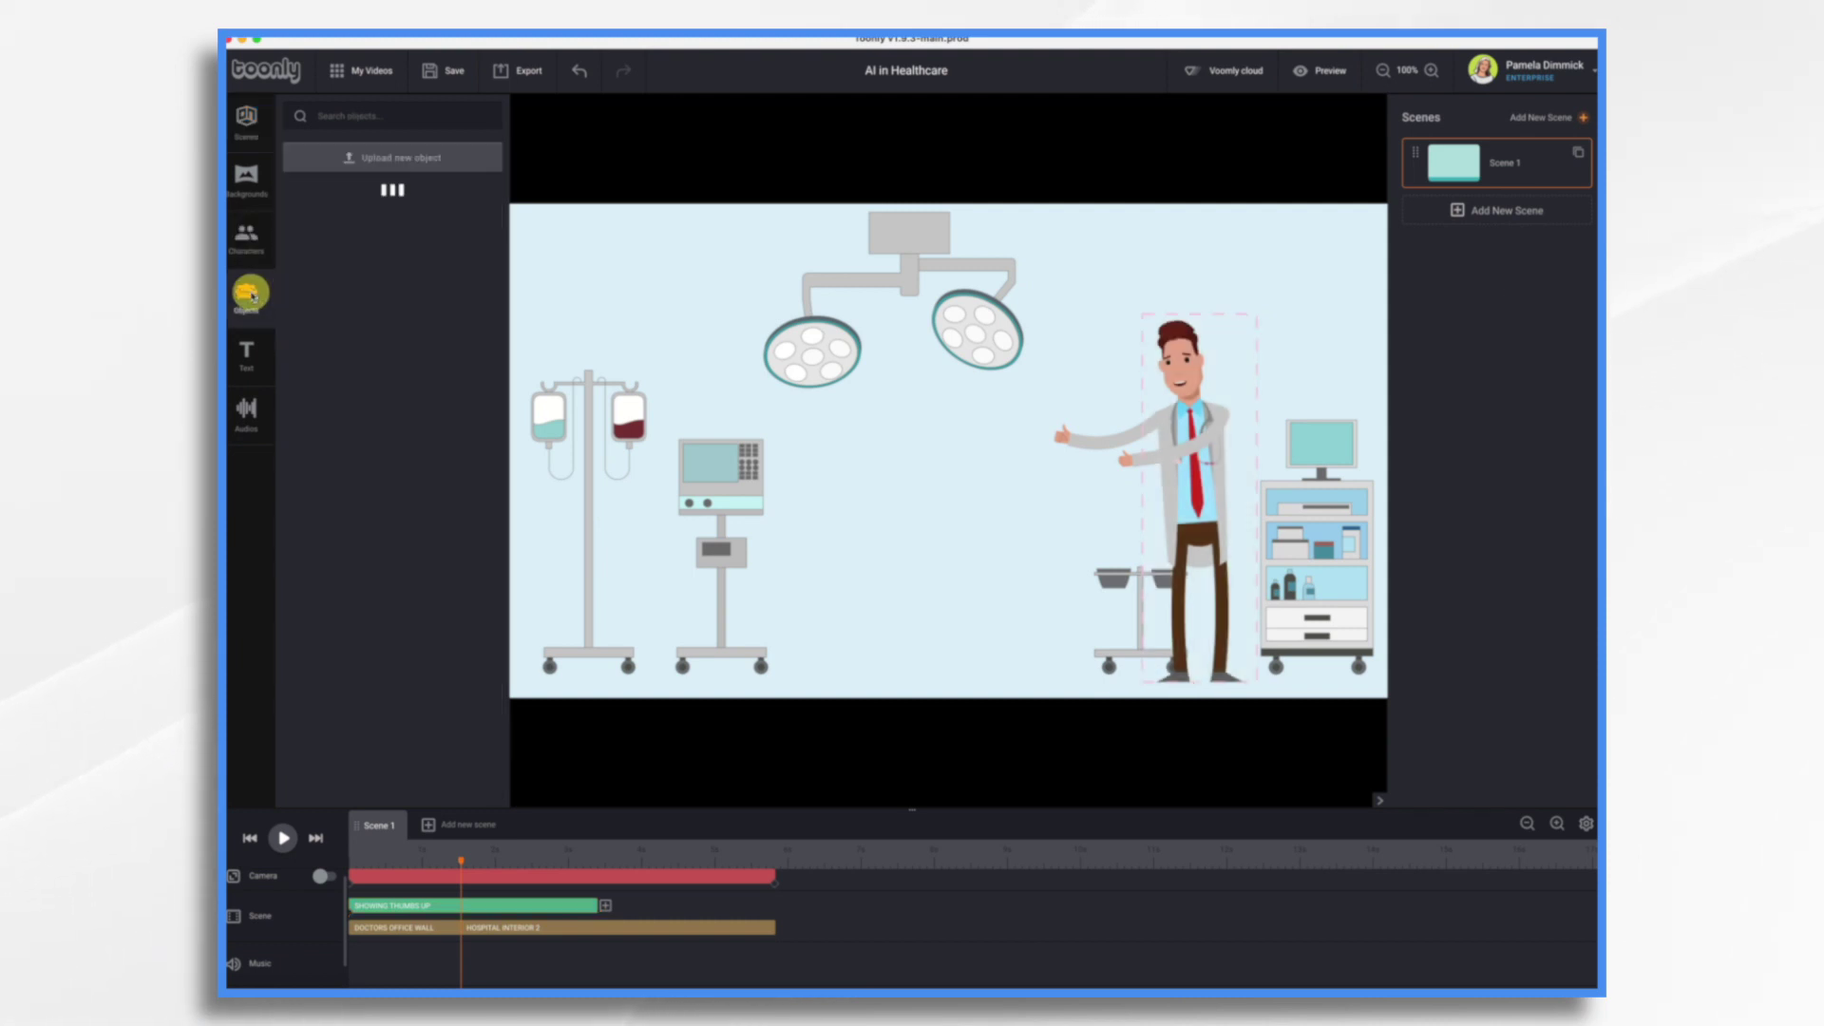
Step: Search the objects for a robot, then switch to PowerPoint's Future of Technology slide
{"action": "left_click", "coordinate": [329, 114]}
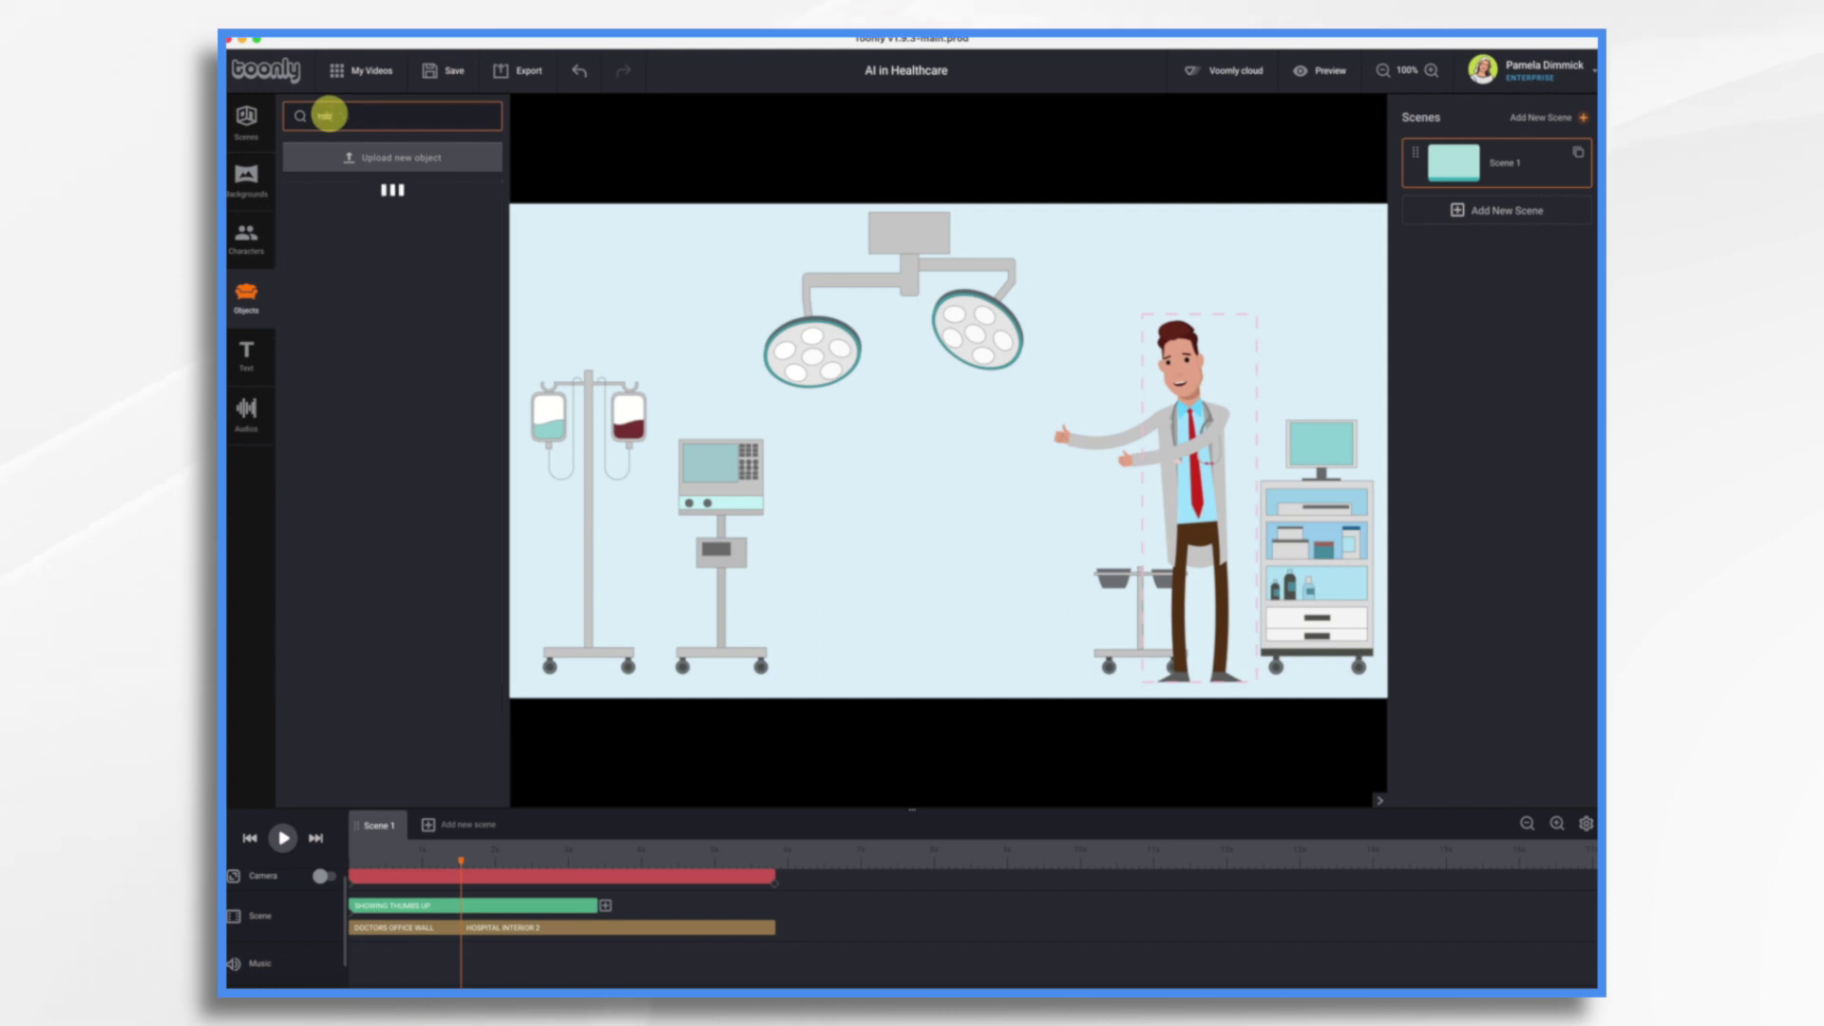
{"action": "key", "text": "BackSpace"}
{"action": "key", "text": "BackSpace"}
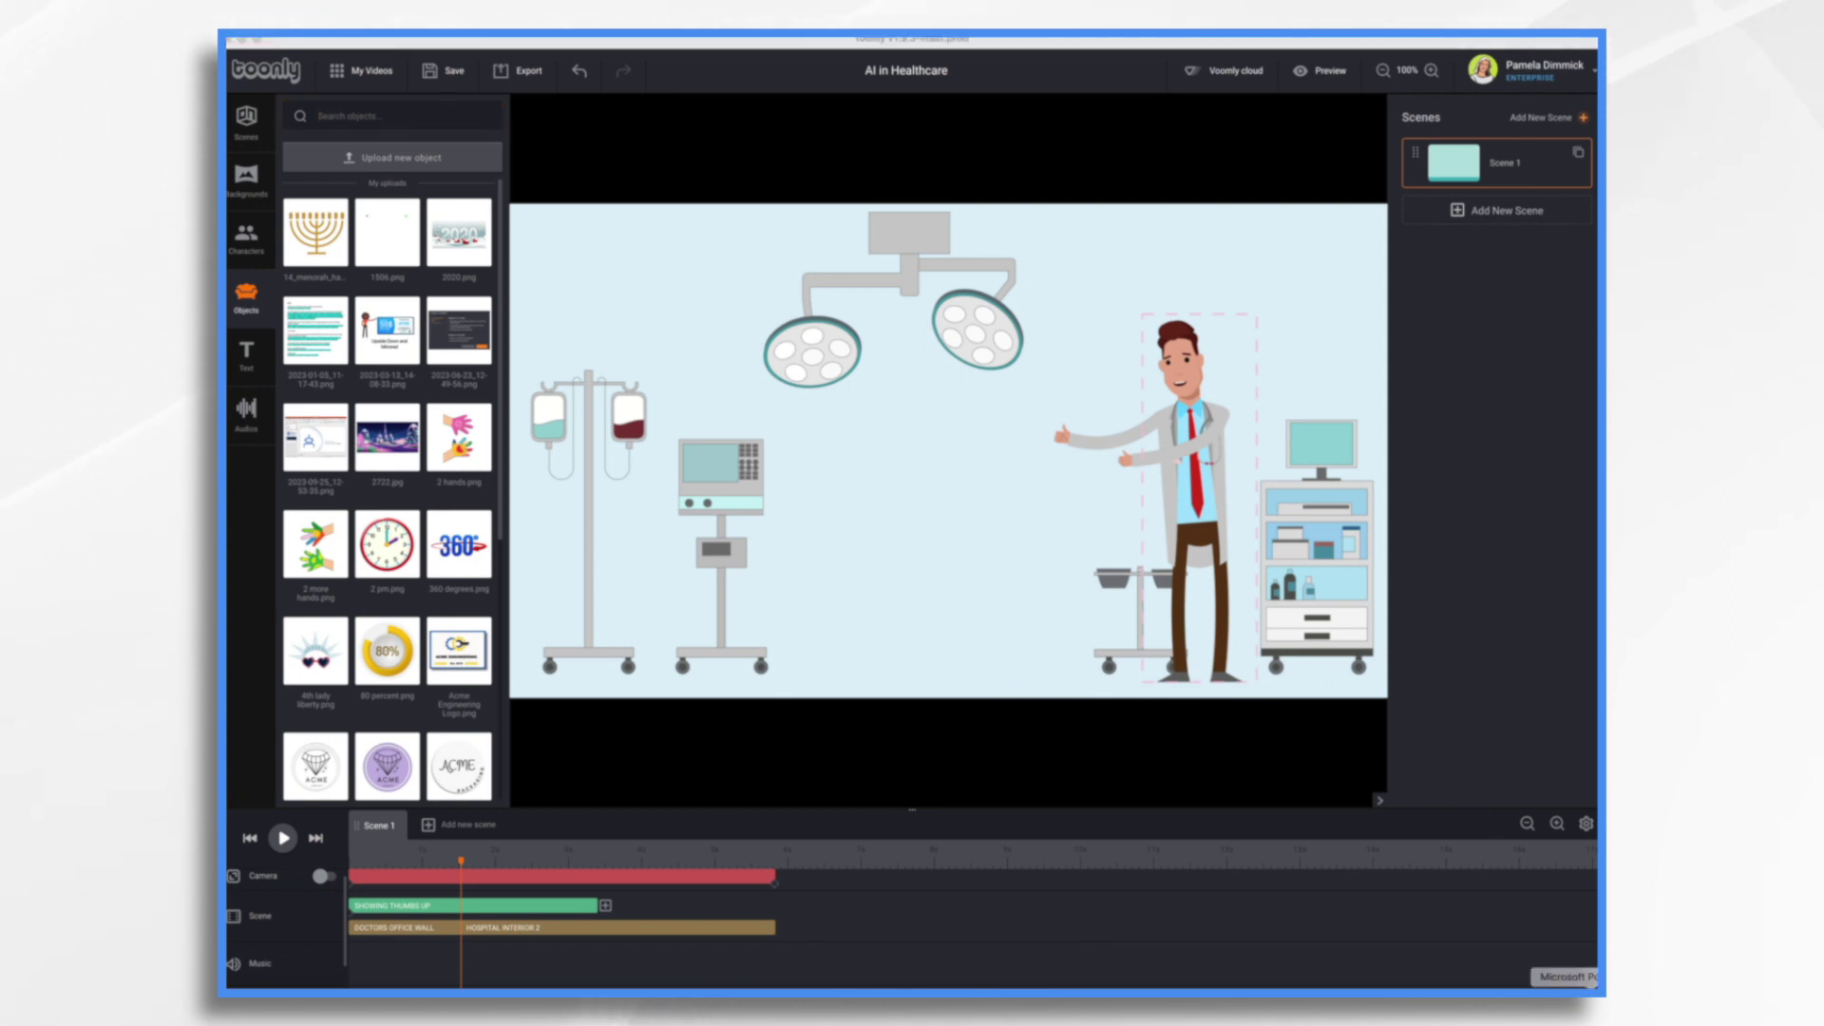
{"action": "left_click", "coordinate": [1563, 984]}
{"action": "left_click", "coordinate": [297, 187]}
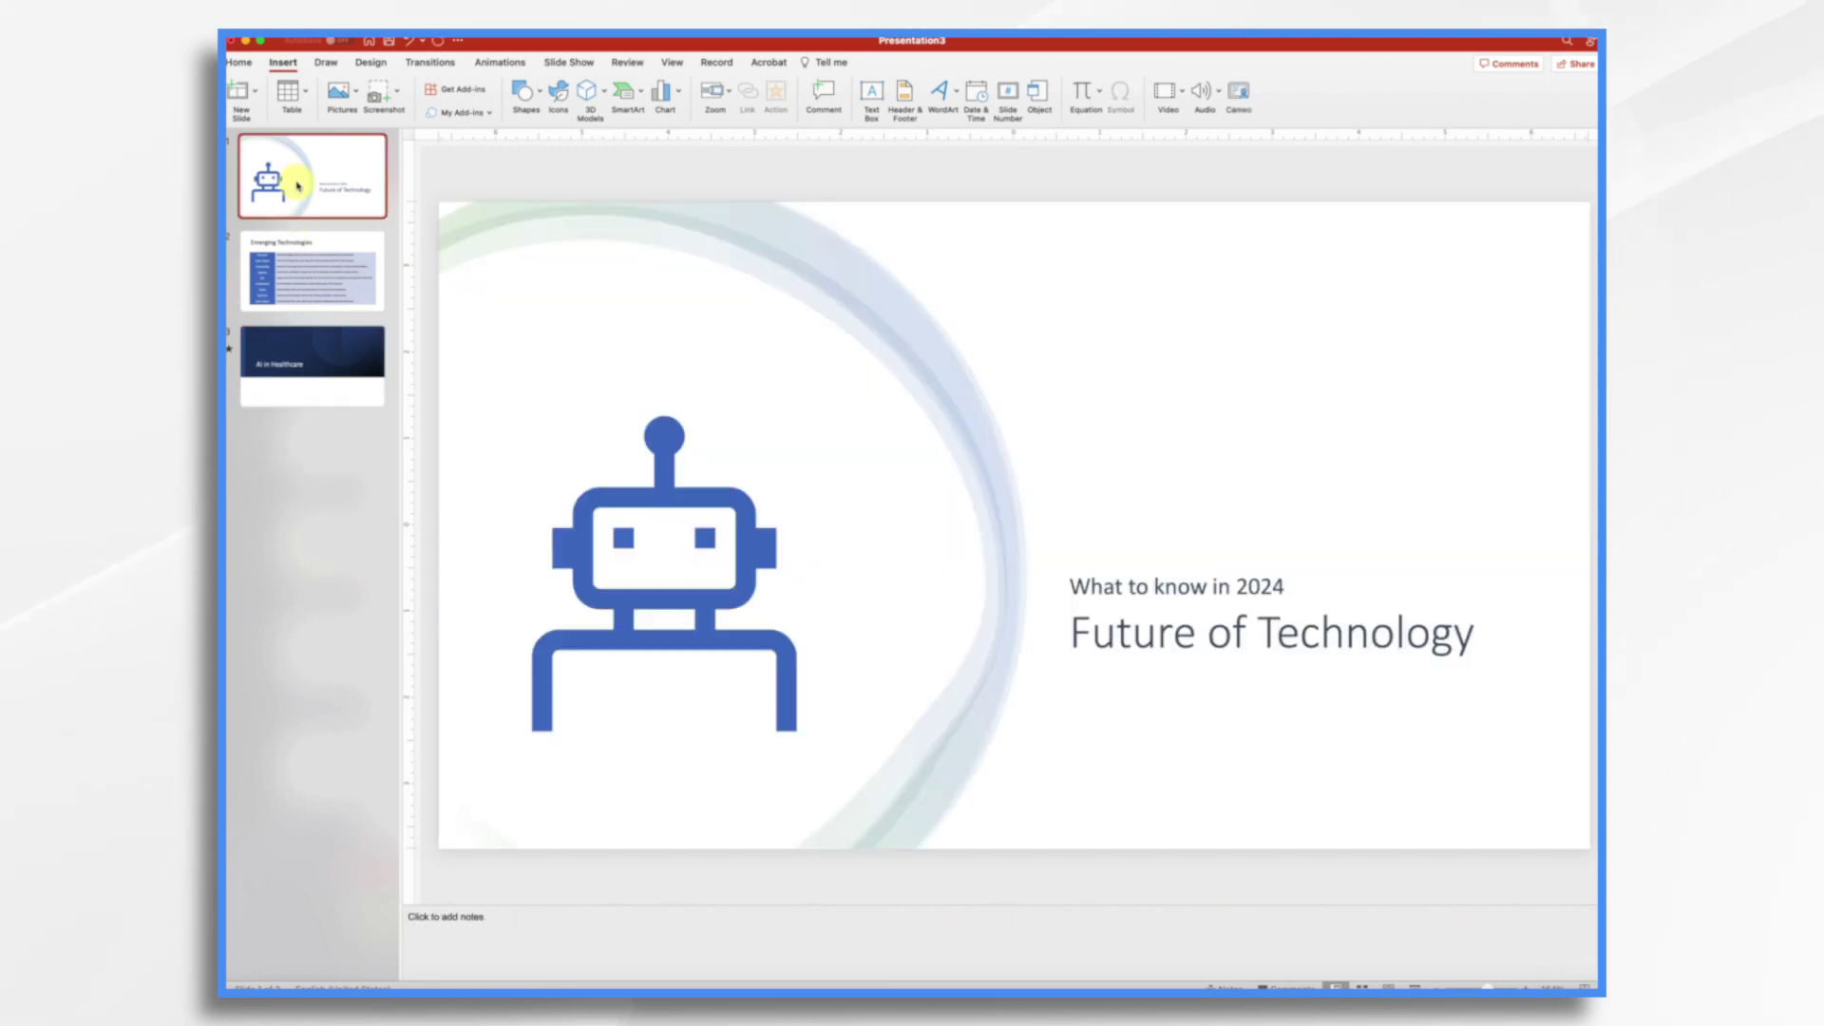
Step: Save the title slide's robot graphic as ROBOT.png in PNG format on the Desktop
{"action": "left_click", "coordinate": [692, 515]}
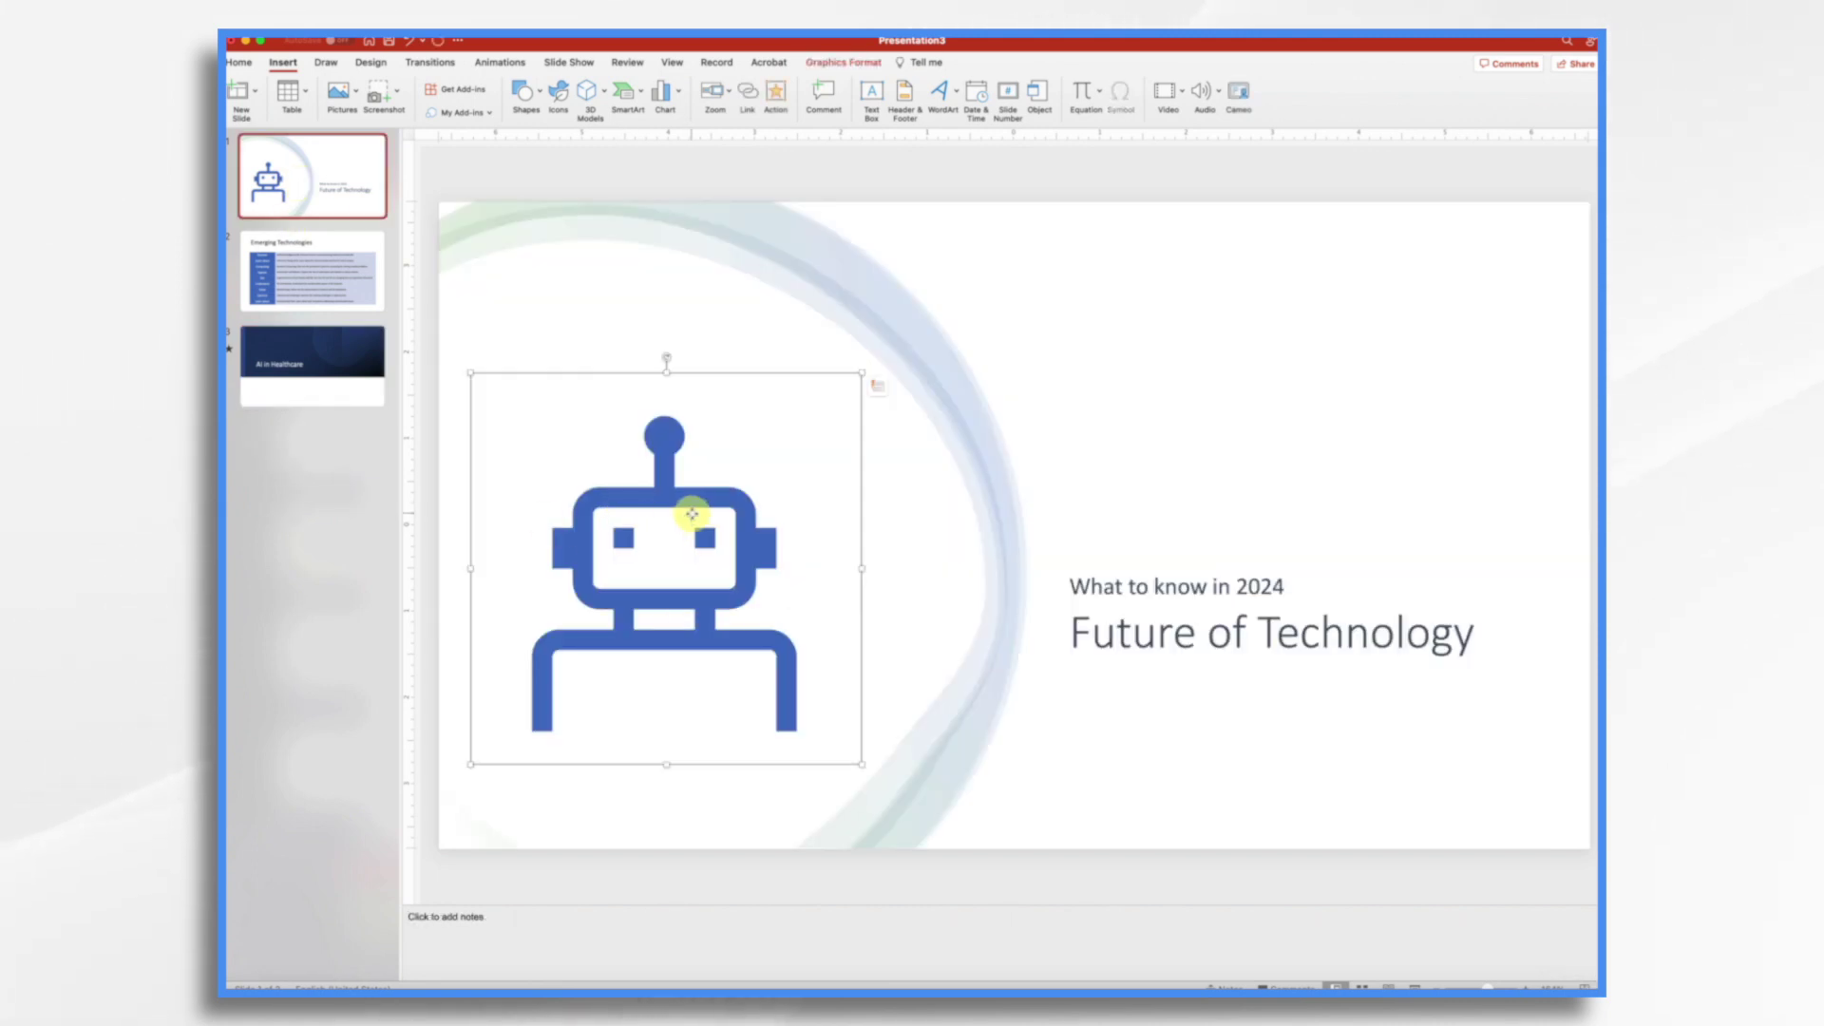
{"action": "right_click", "coordinate": [692, 515]}
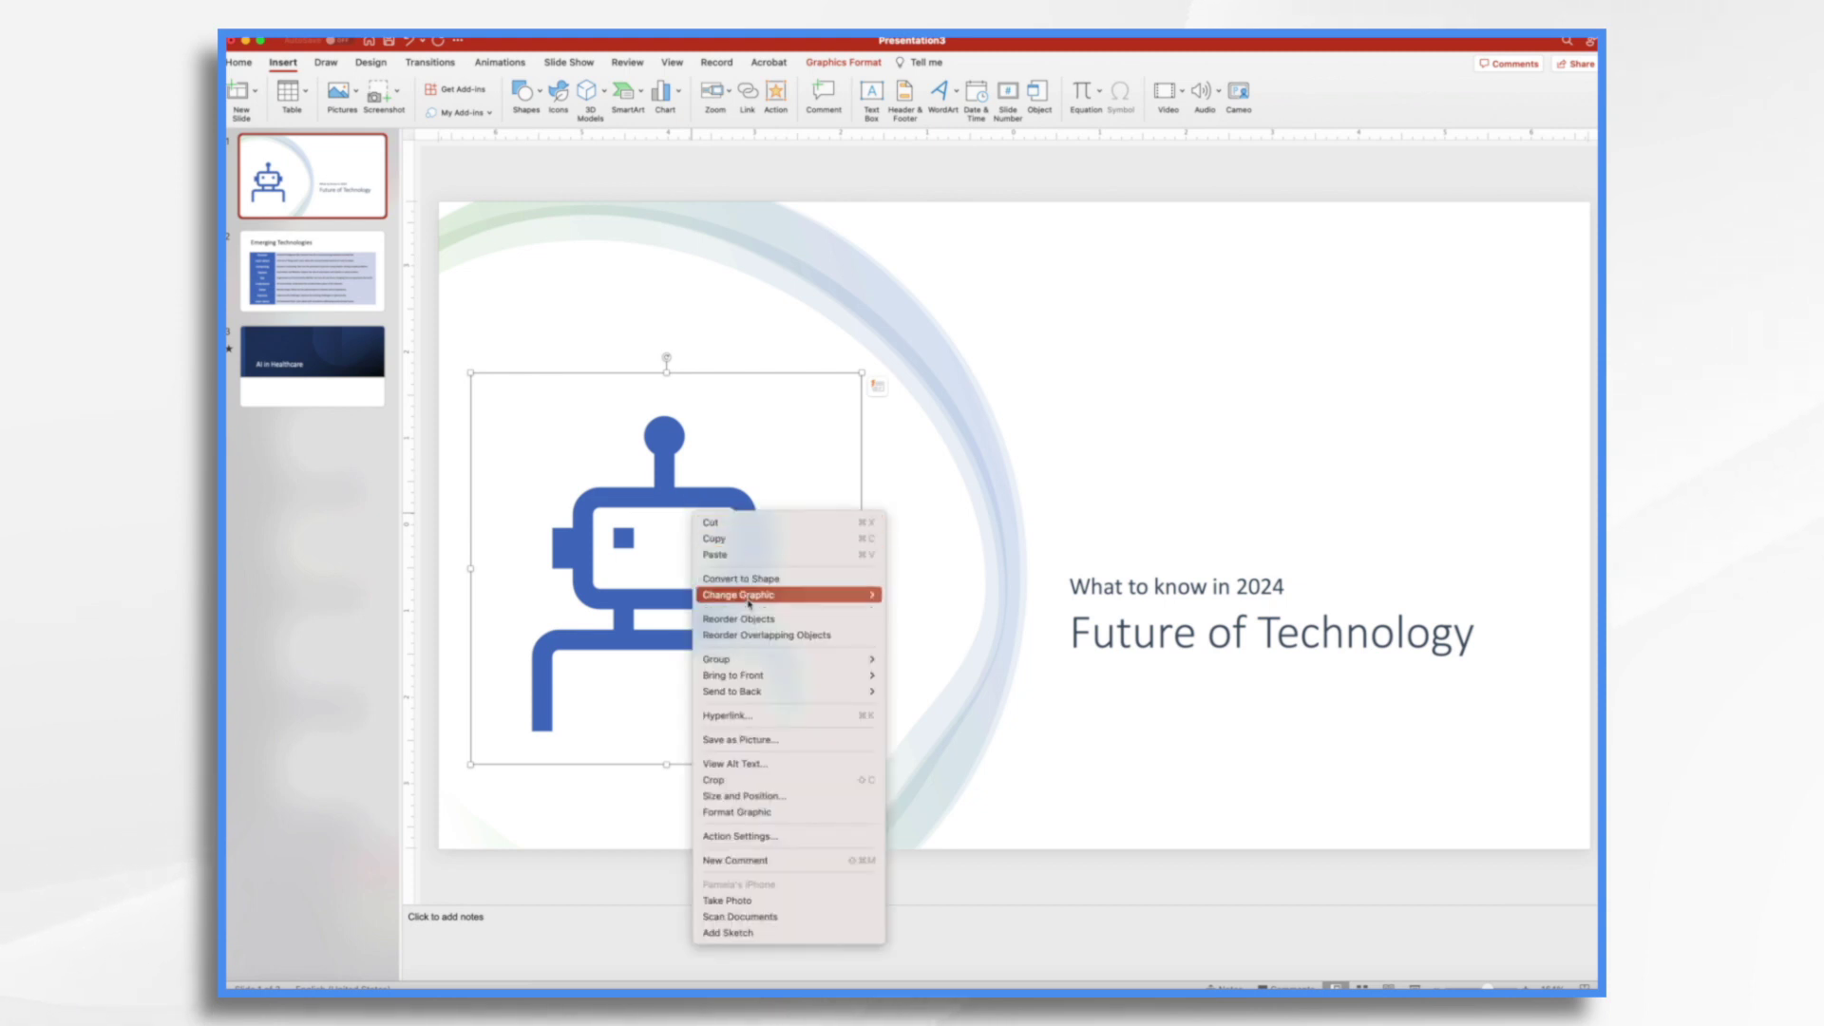
{"action": "left_click", "coordinate": [779, 738]}
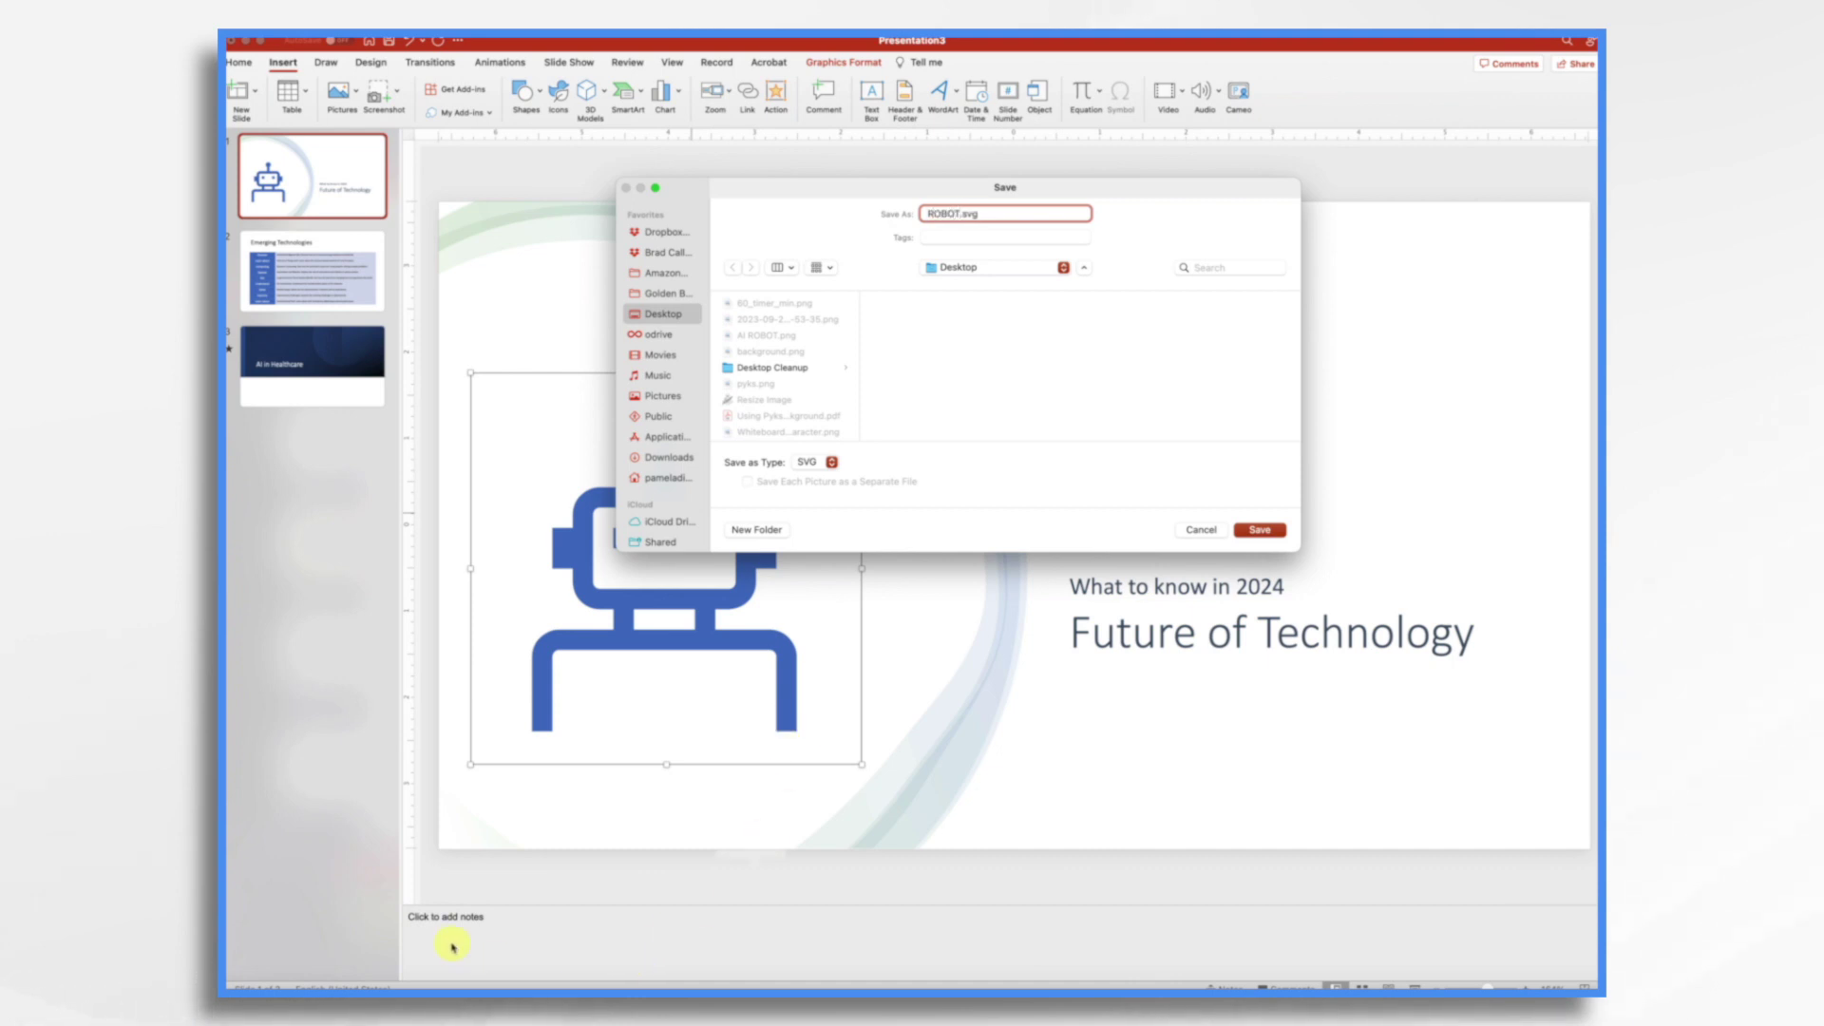
{"action": "left_click", "coordinate": [814, 464]}
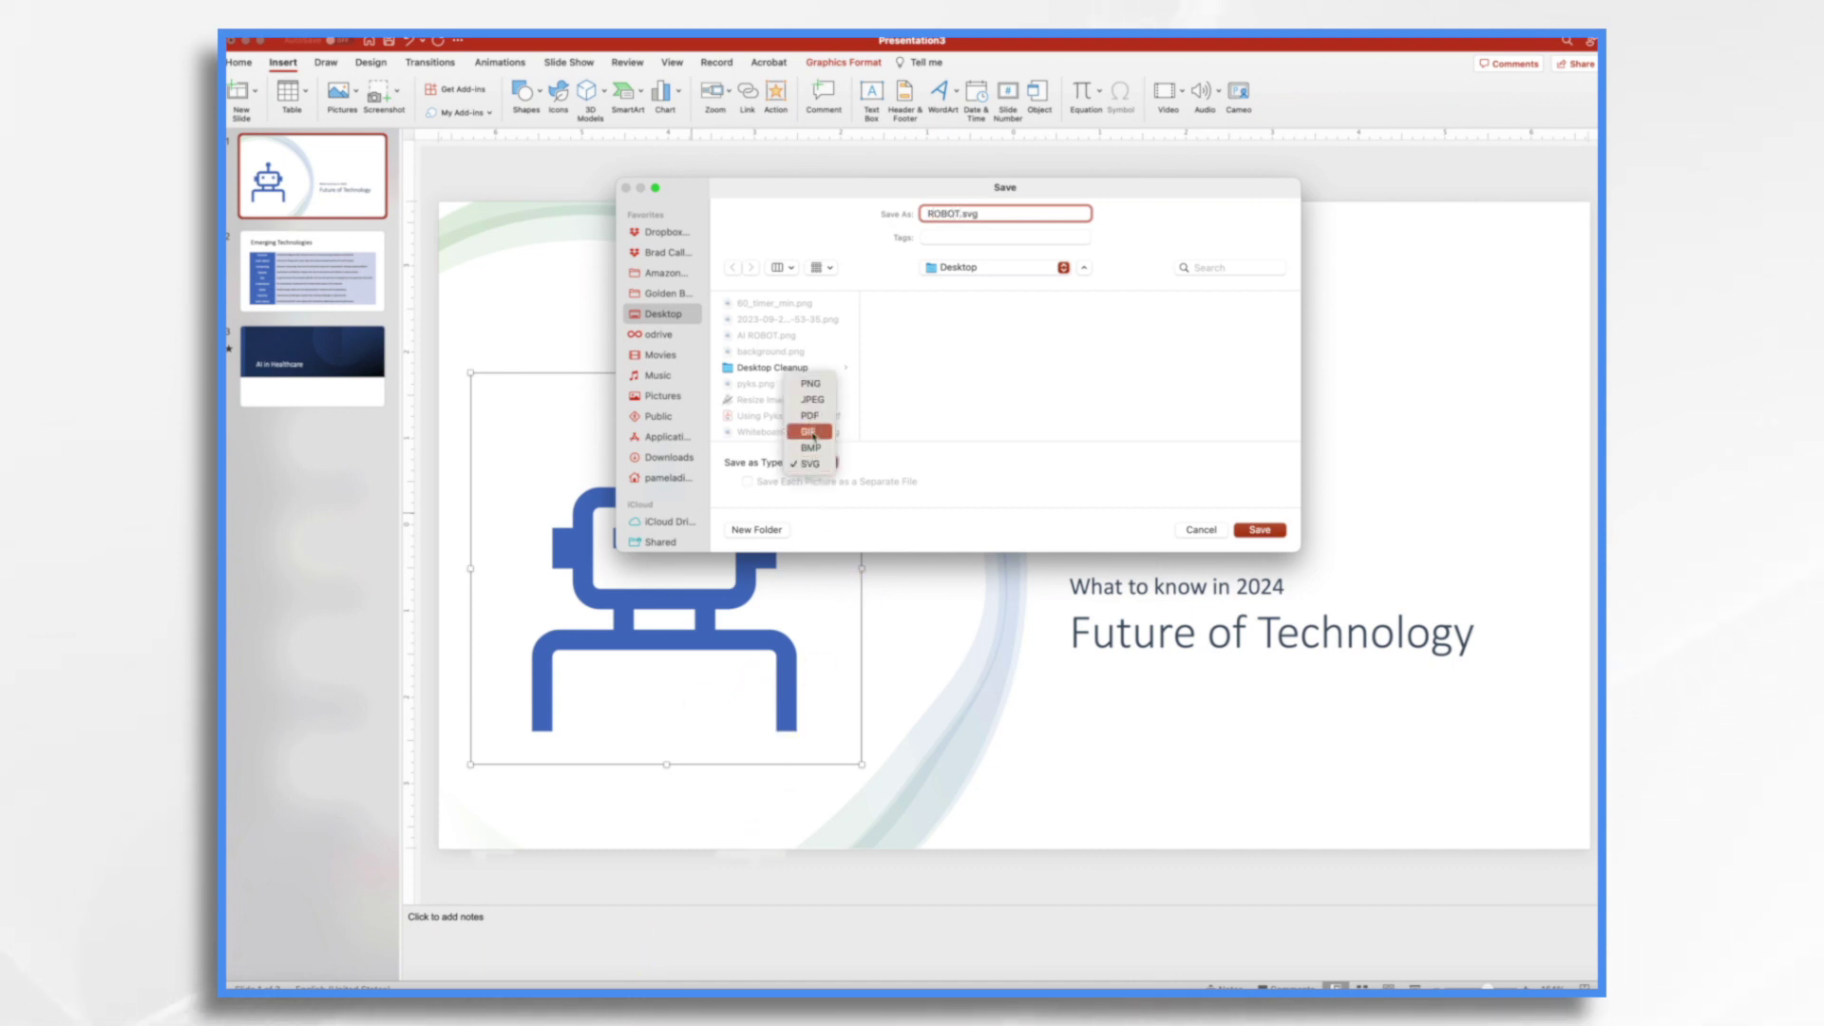
{"action": "left_click", "coordinate": [815, 389]}
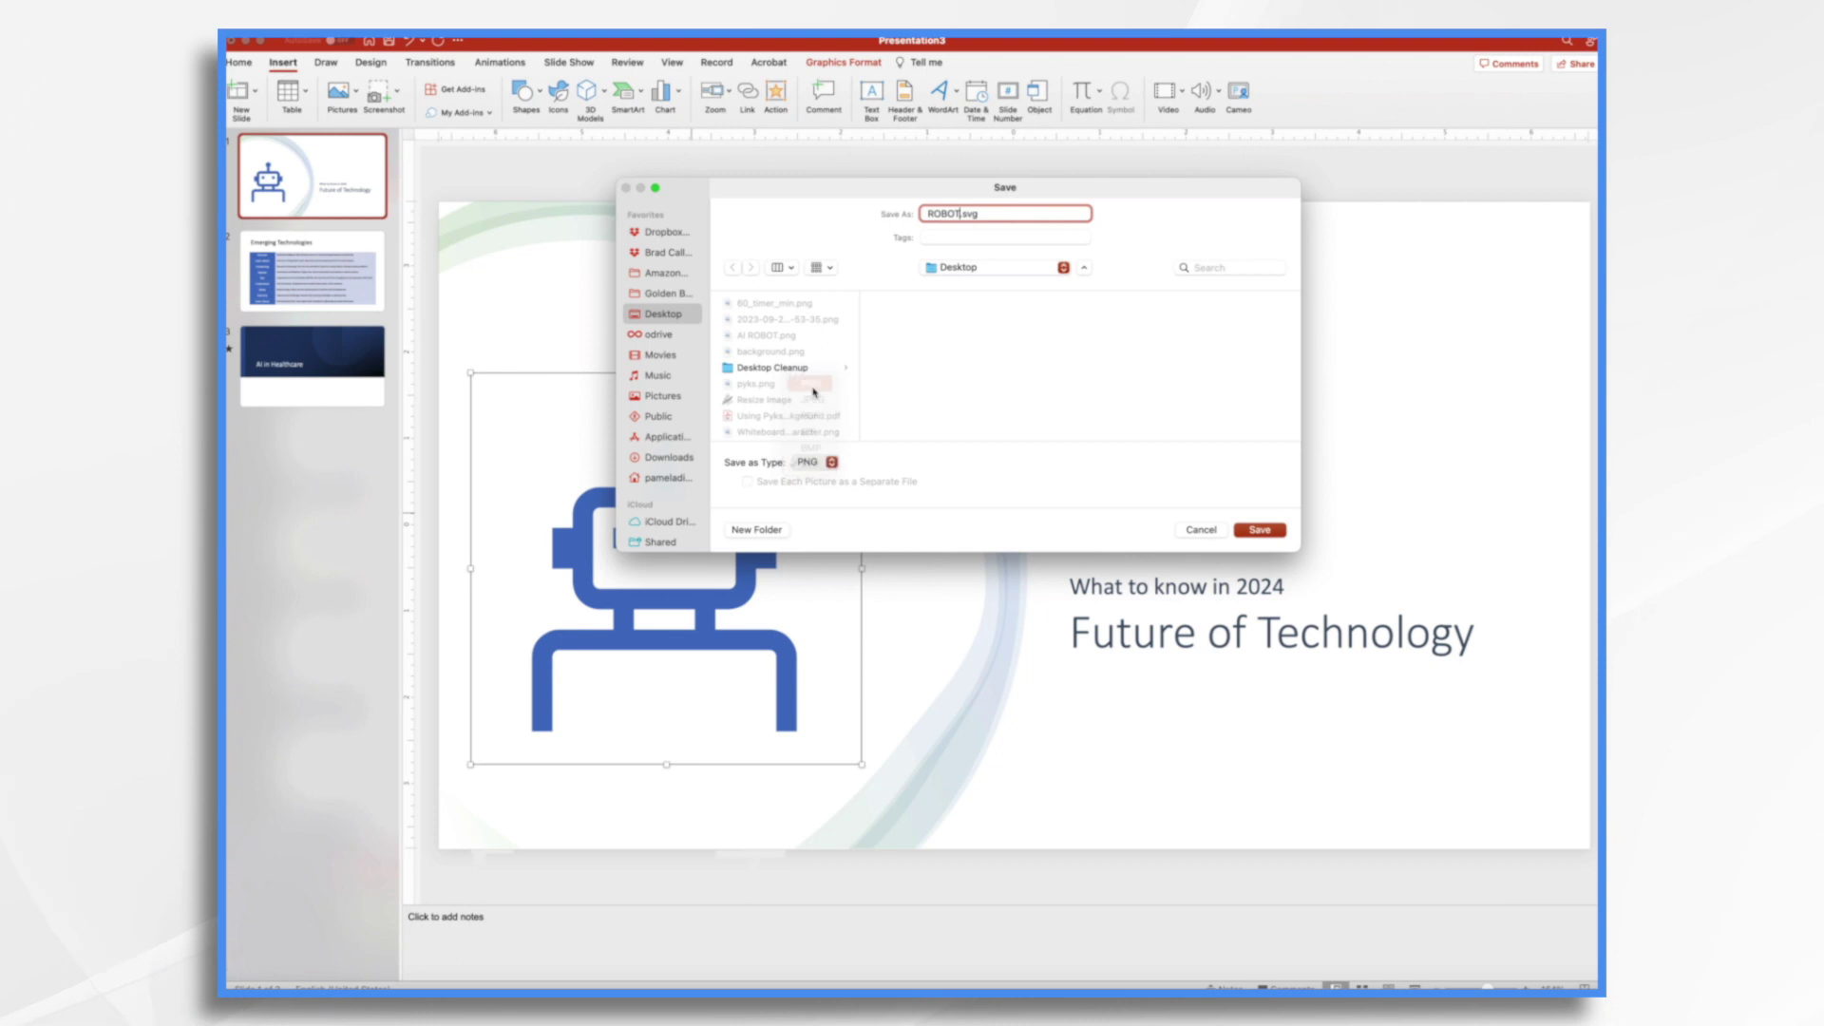
{"action": "left_click", "coordinate": [1260, 529]}
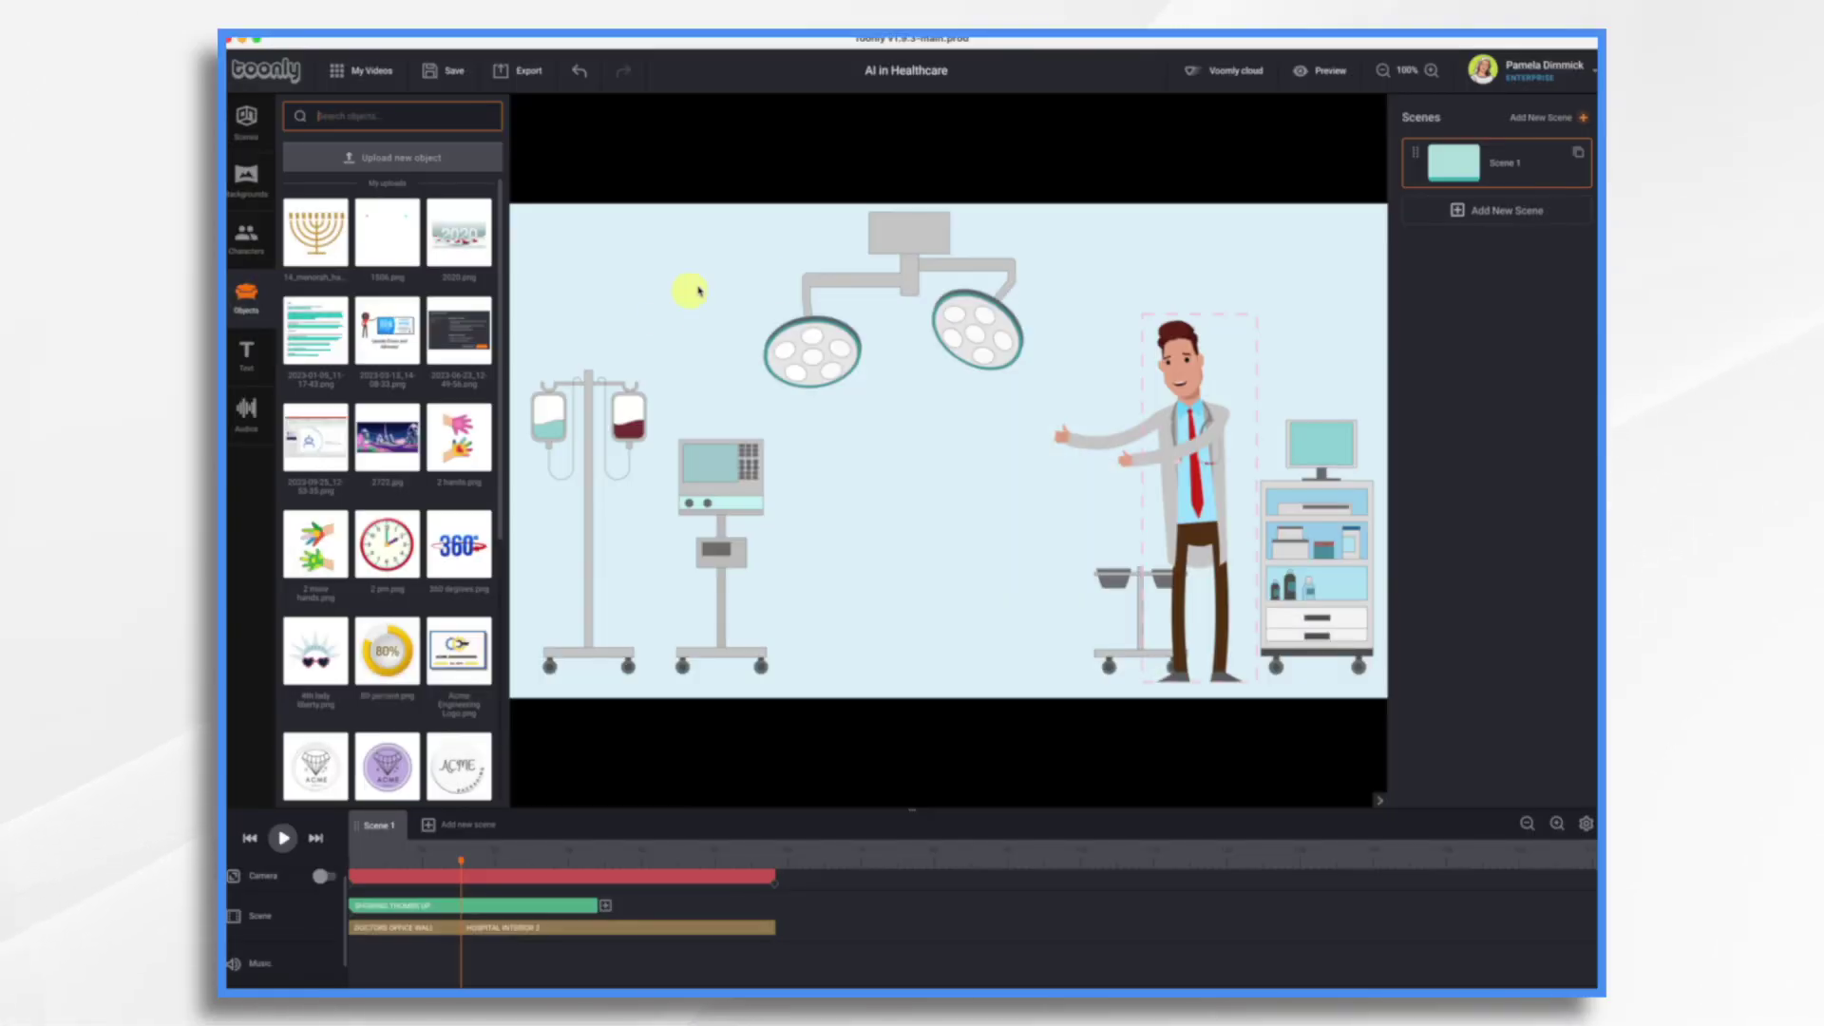
Step: Upload ROBOT.png to Toonly as a new object
{"action": "left_click", "coordinate": [450, 167]}
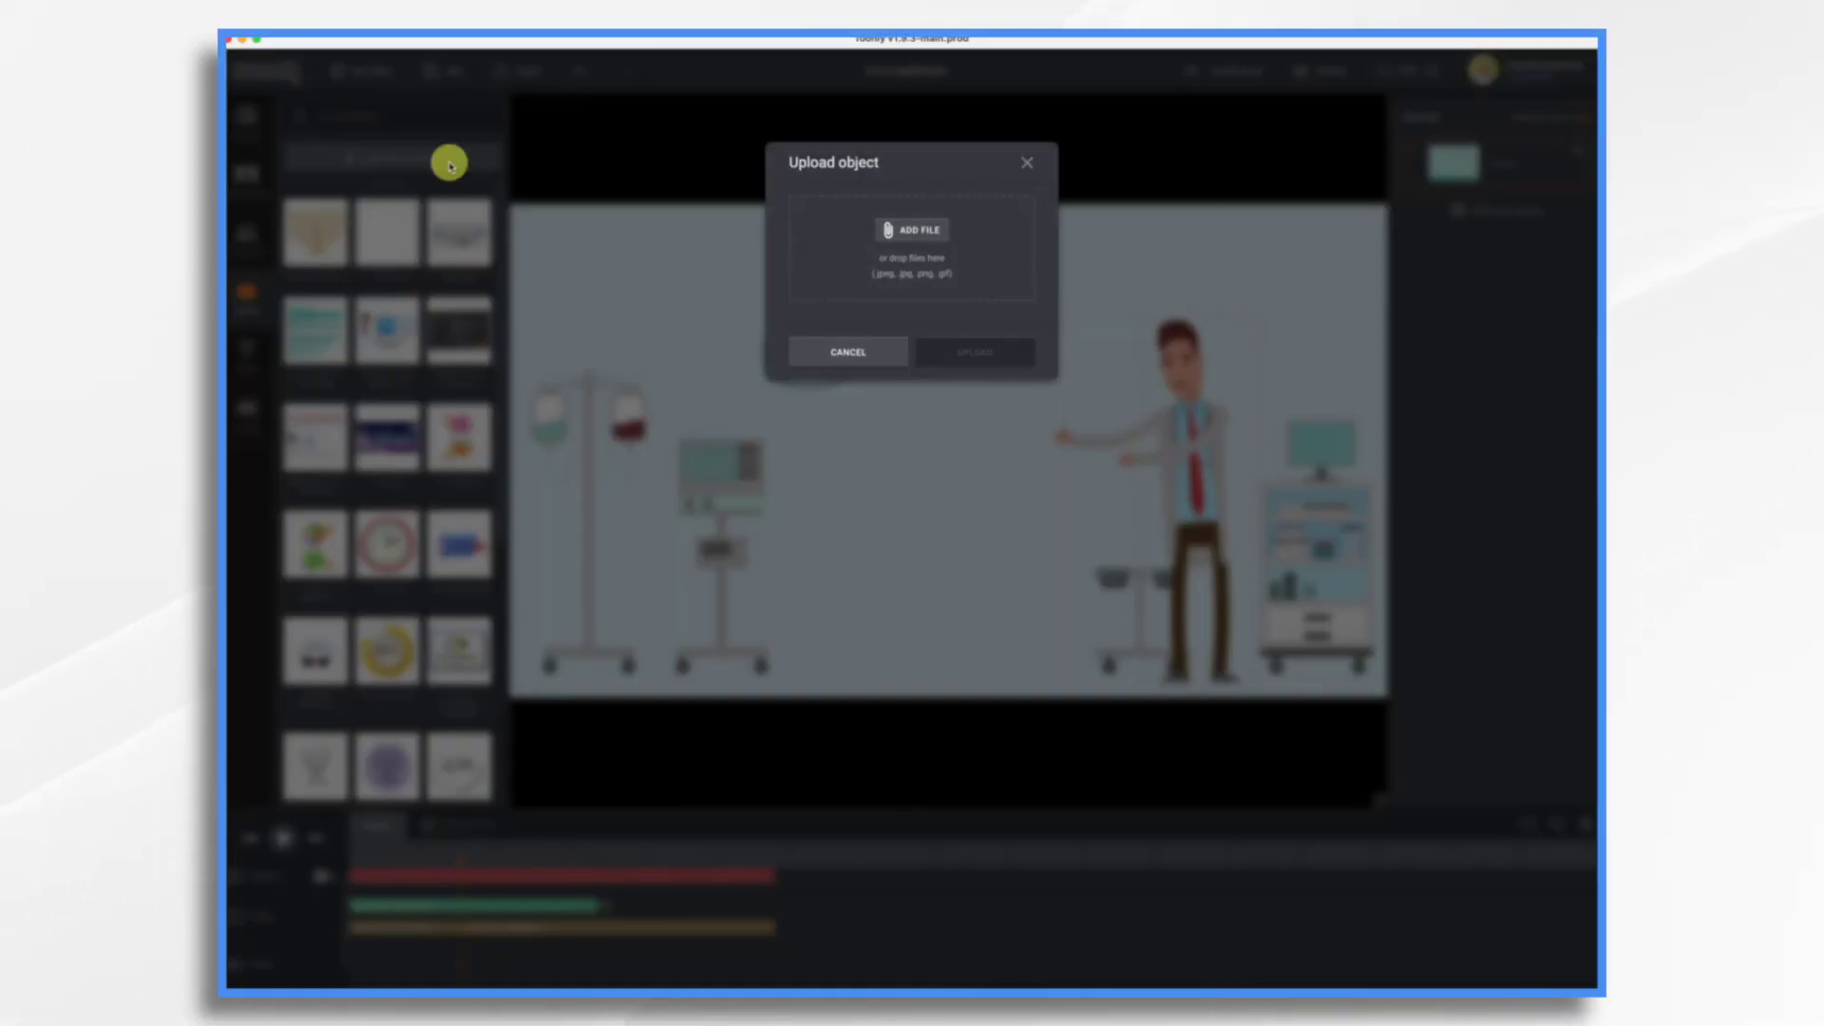
{"action": "left_click_drag", "start_coordinate": [1408, 191], "coordinate": [1005, 237]}
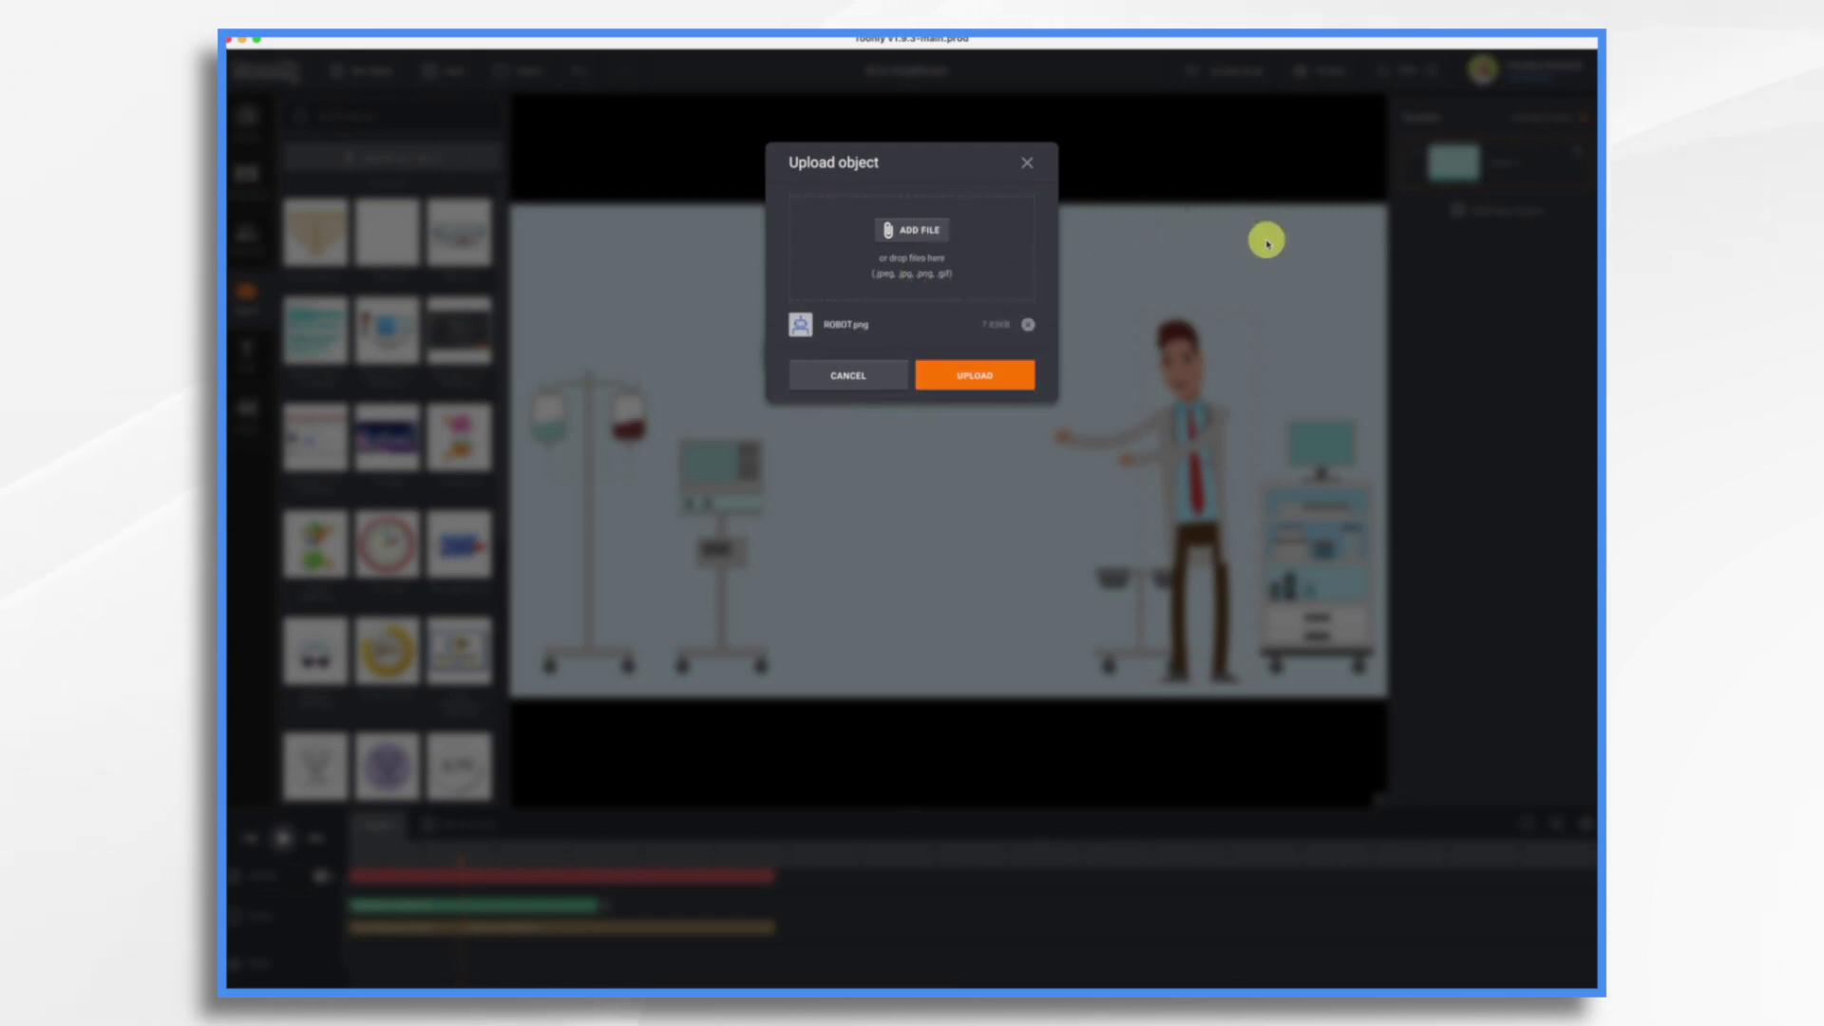
{"action": "left_click", "coordinate": [981, 376]}
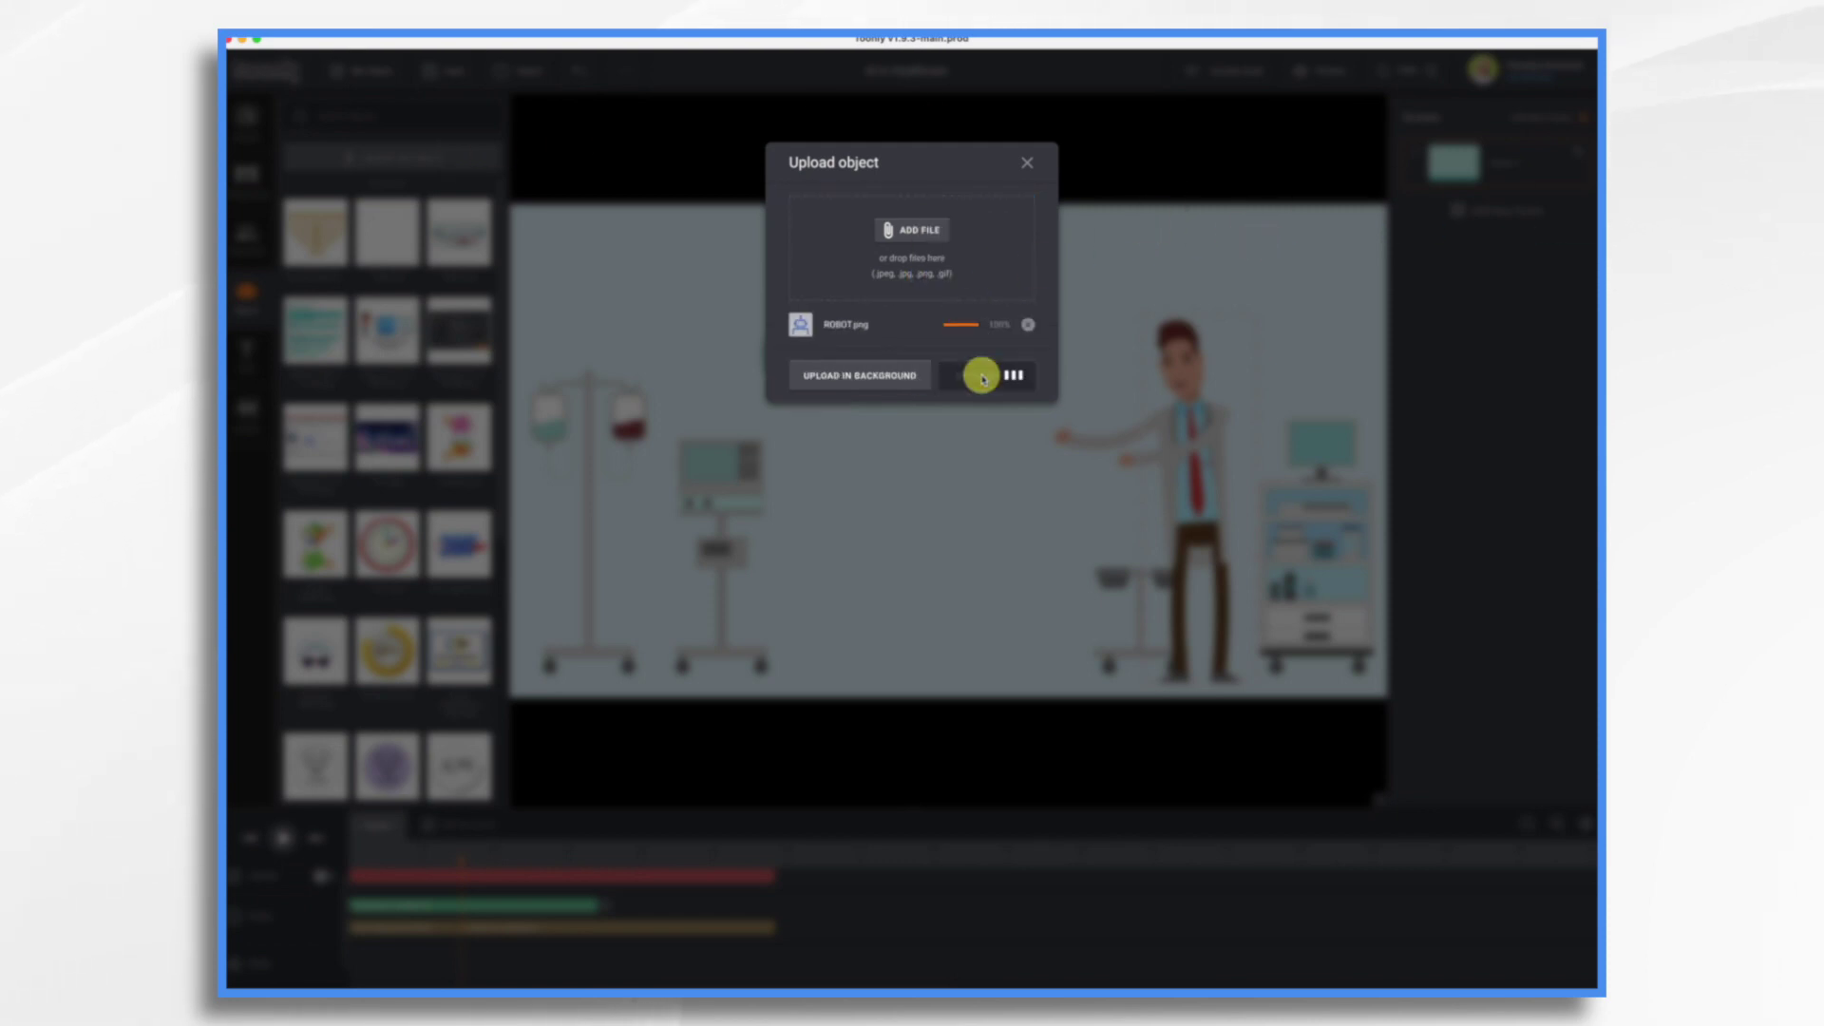
{"action": "left_click", "coordinate": [1026, 162]}
Step: Place the robot in the scene, shrunk to sit on the monitor screen
{"action": "type", "text": "obo"}
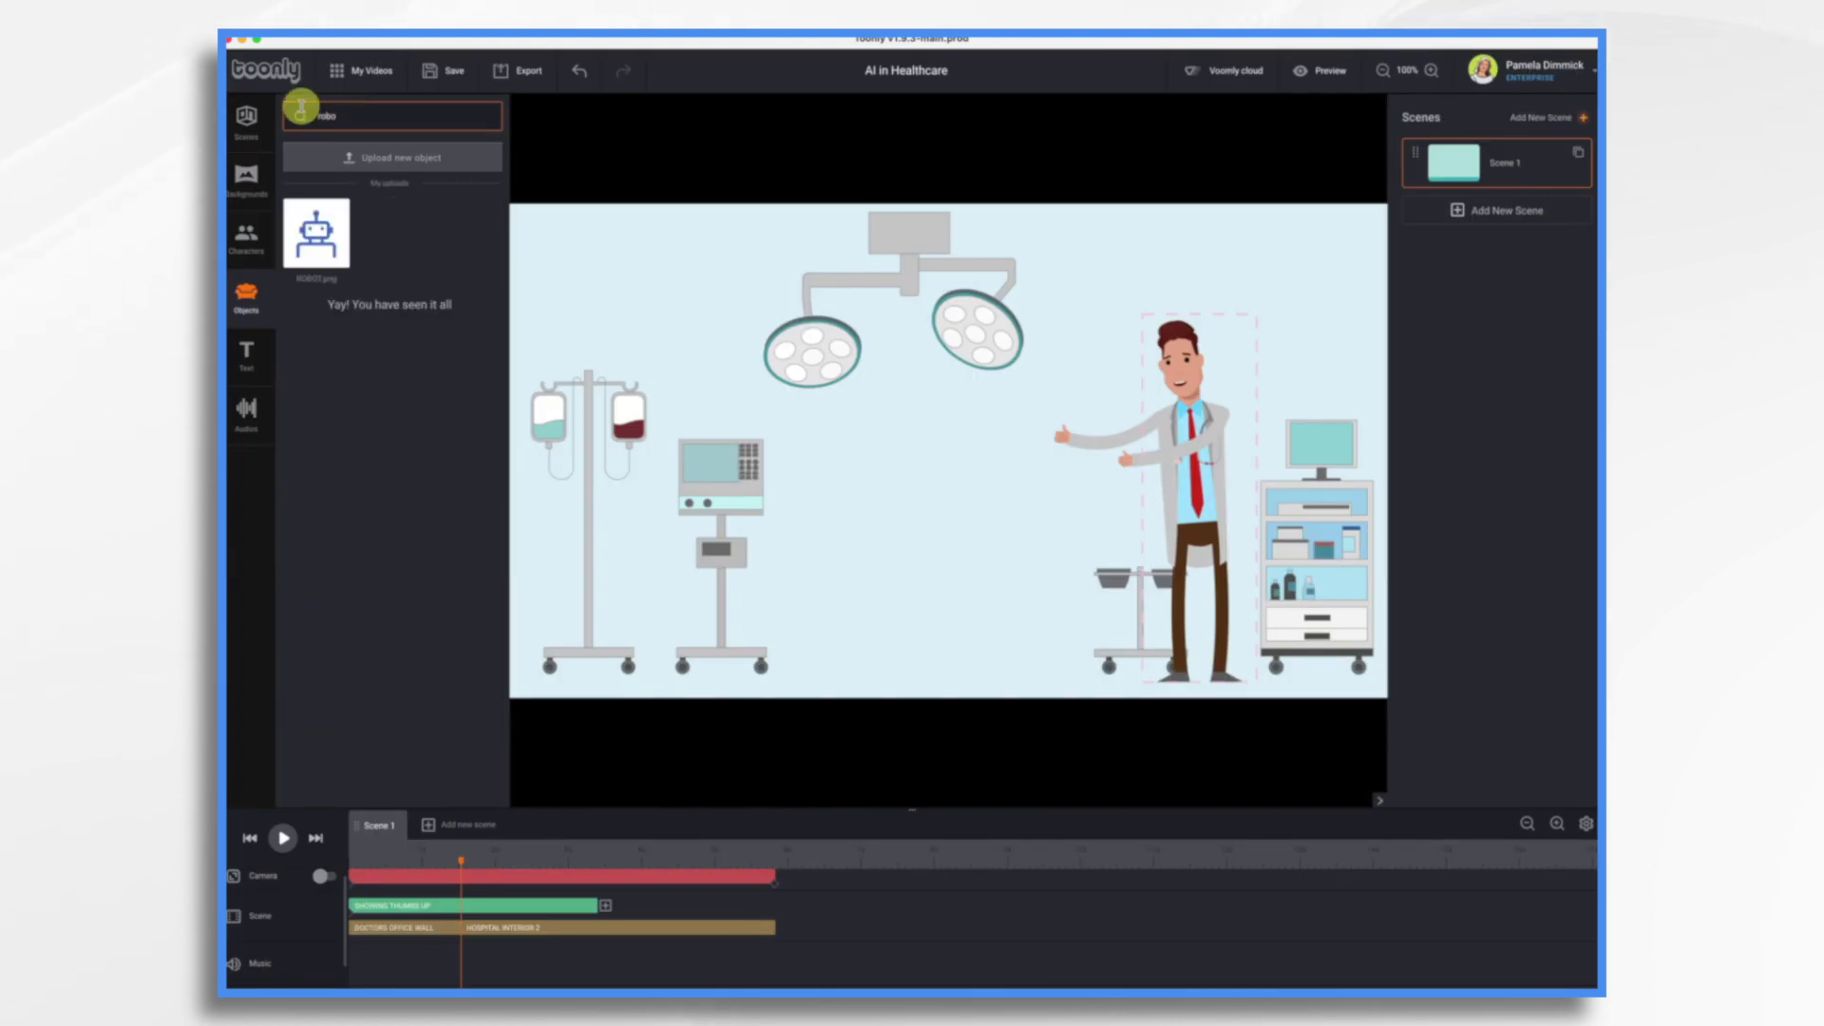
{"action": "left_click_drag", "start_coordinate": [318, 228], "coordinate": [718, 427]}
{"action": "left_click_drag", "start_coordinate": [862, 598], "coordinate": [710, 465]}
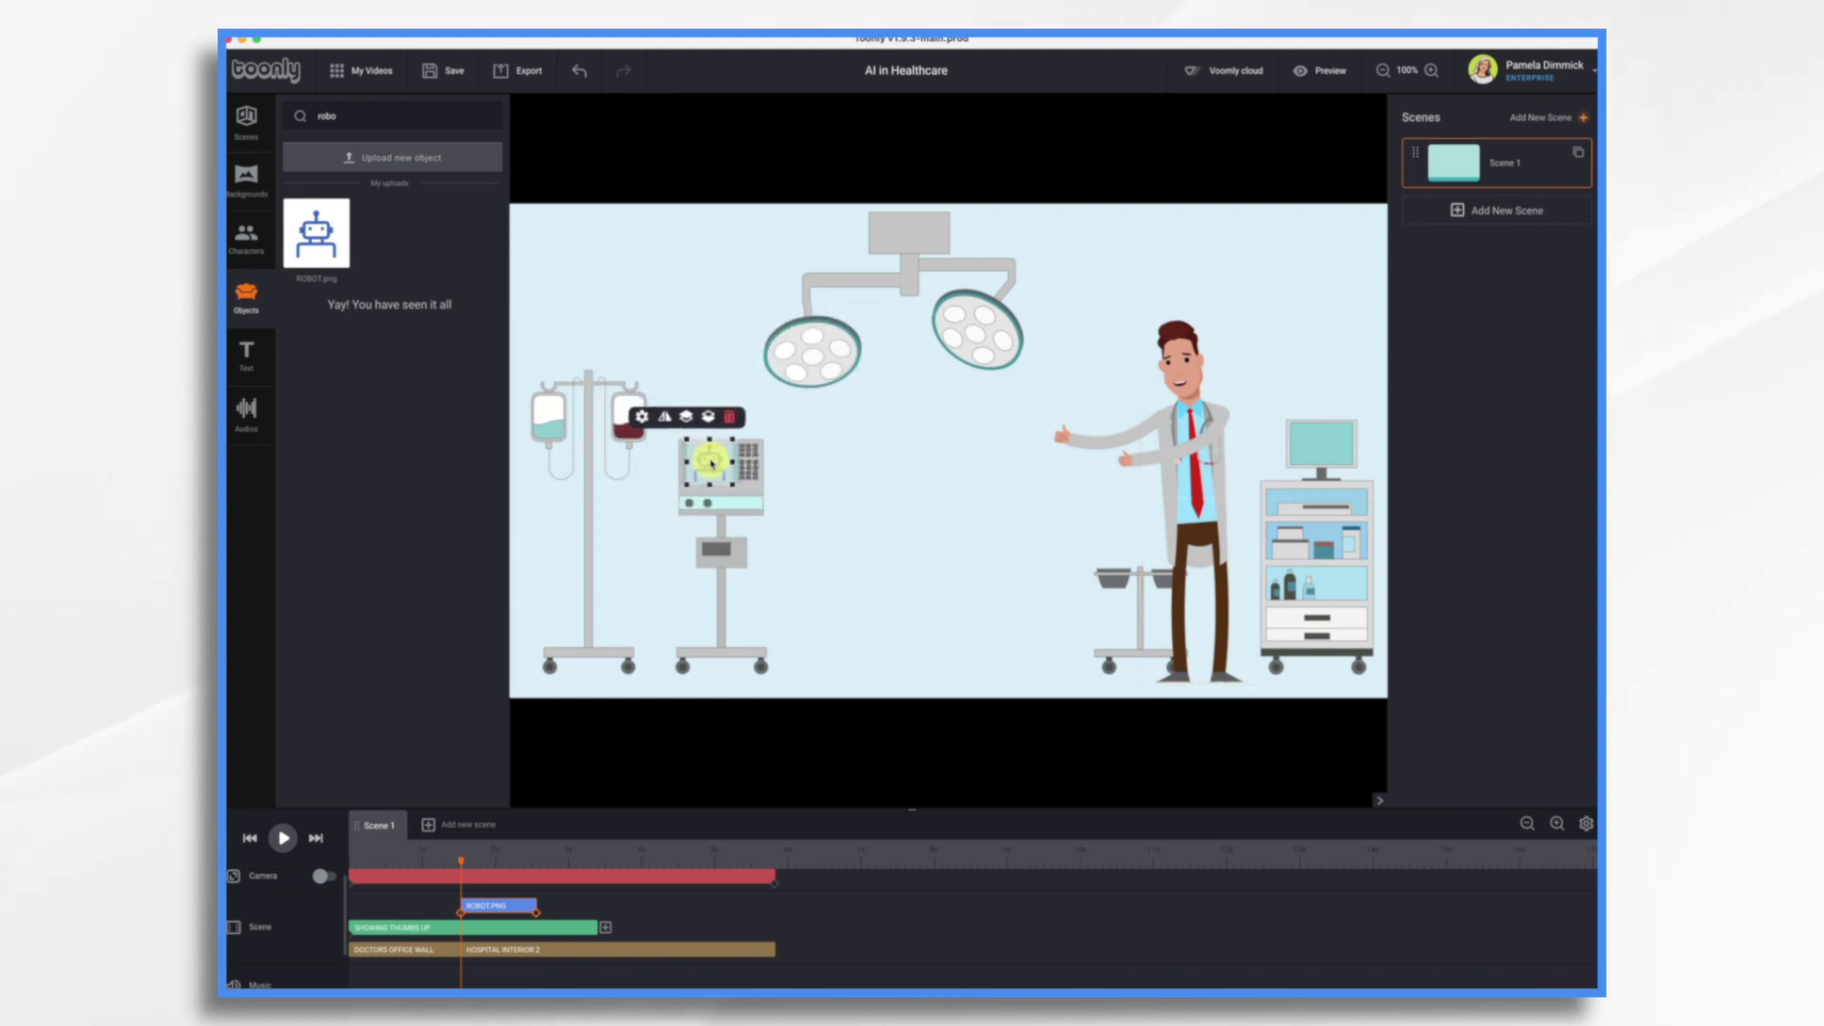
{"action": "left_click", "coordinate": [884, 498]}
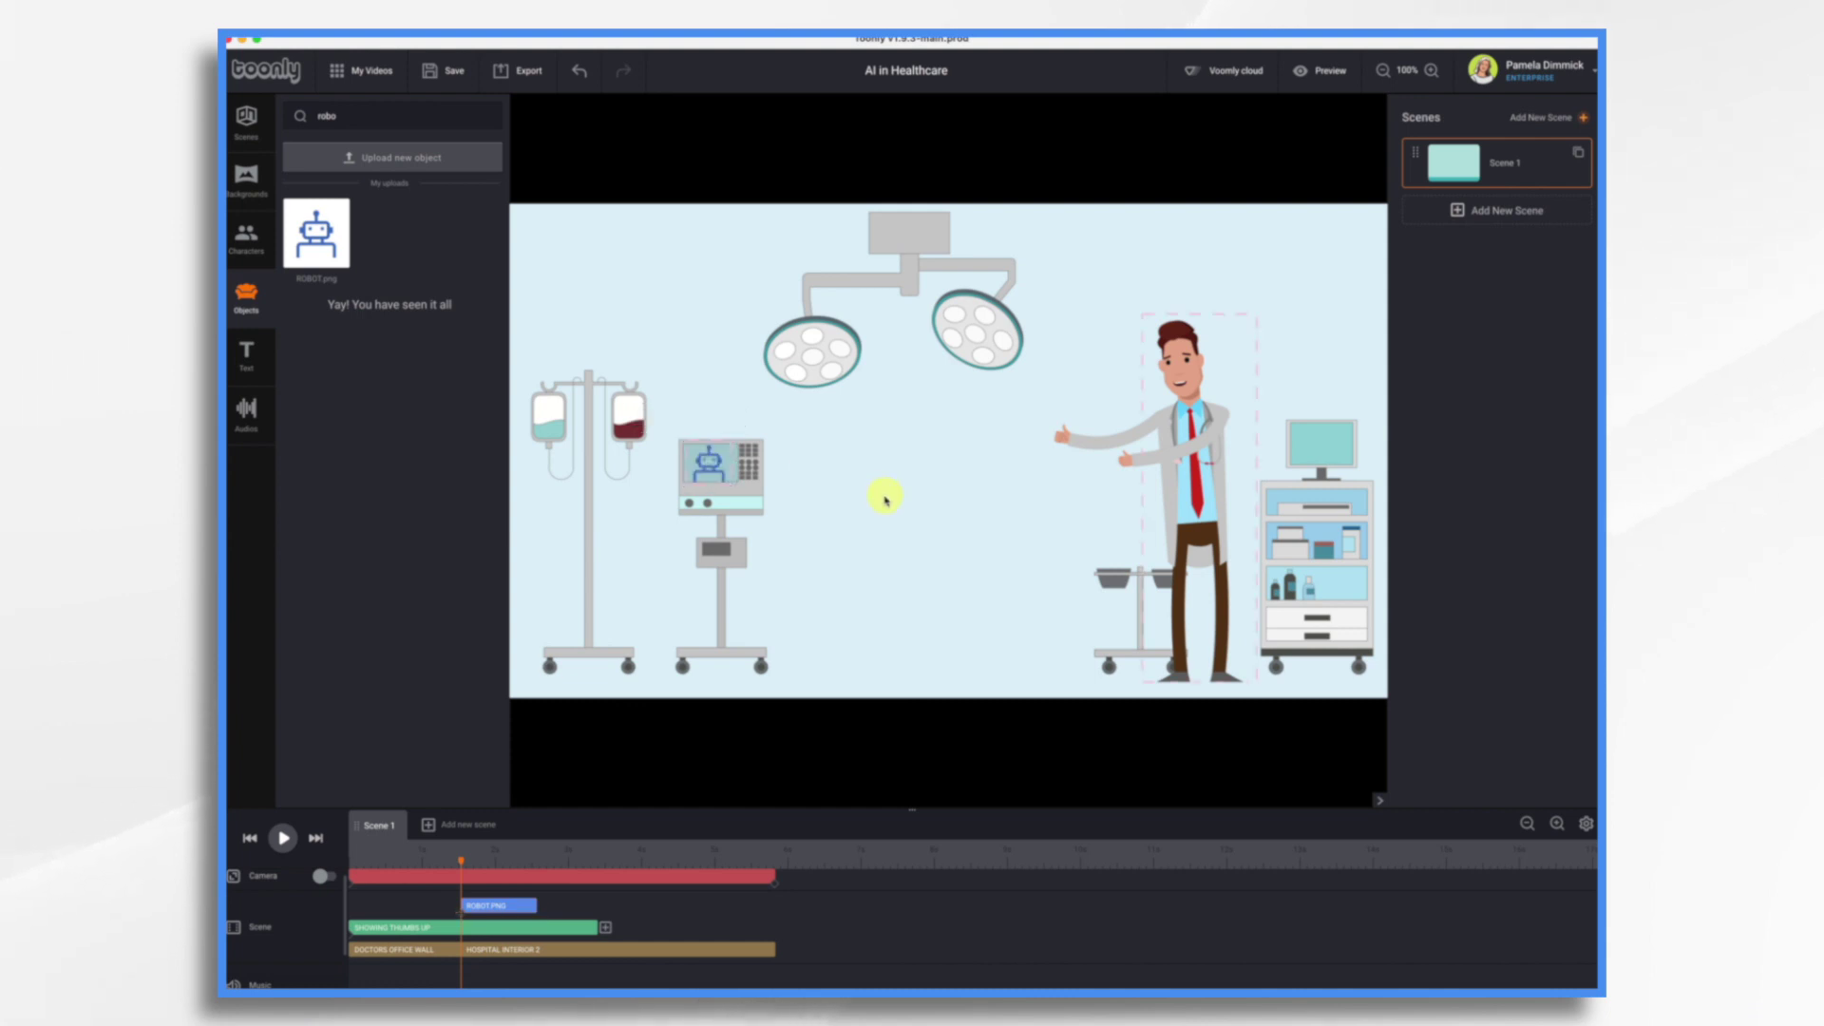
{"action": "left_click", "coordinate": [722, 468]}
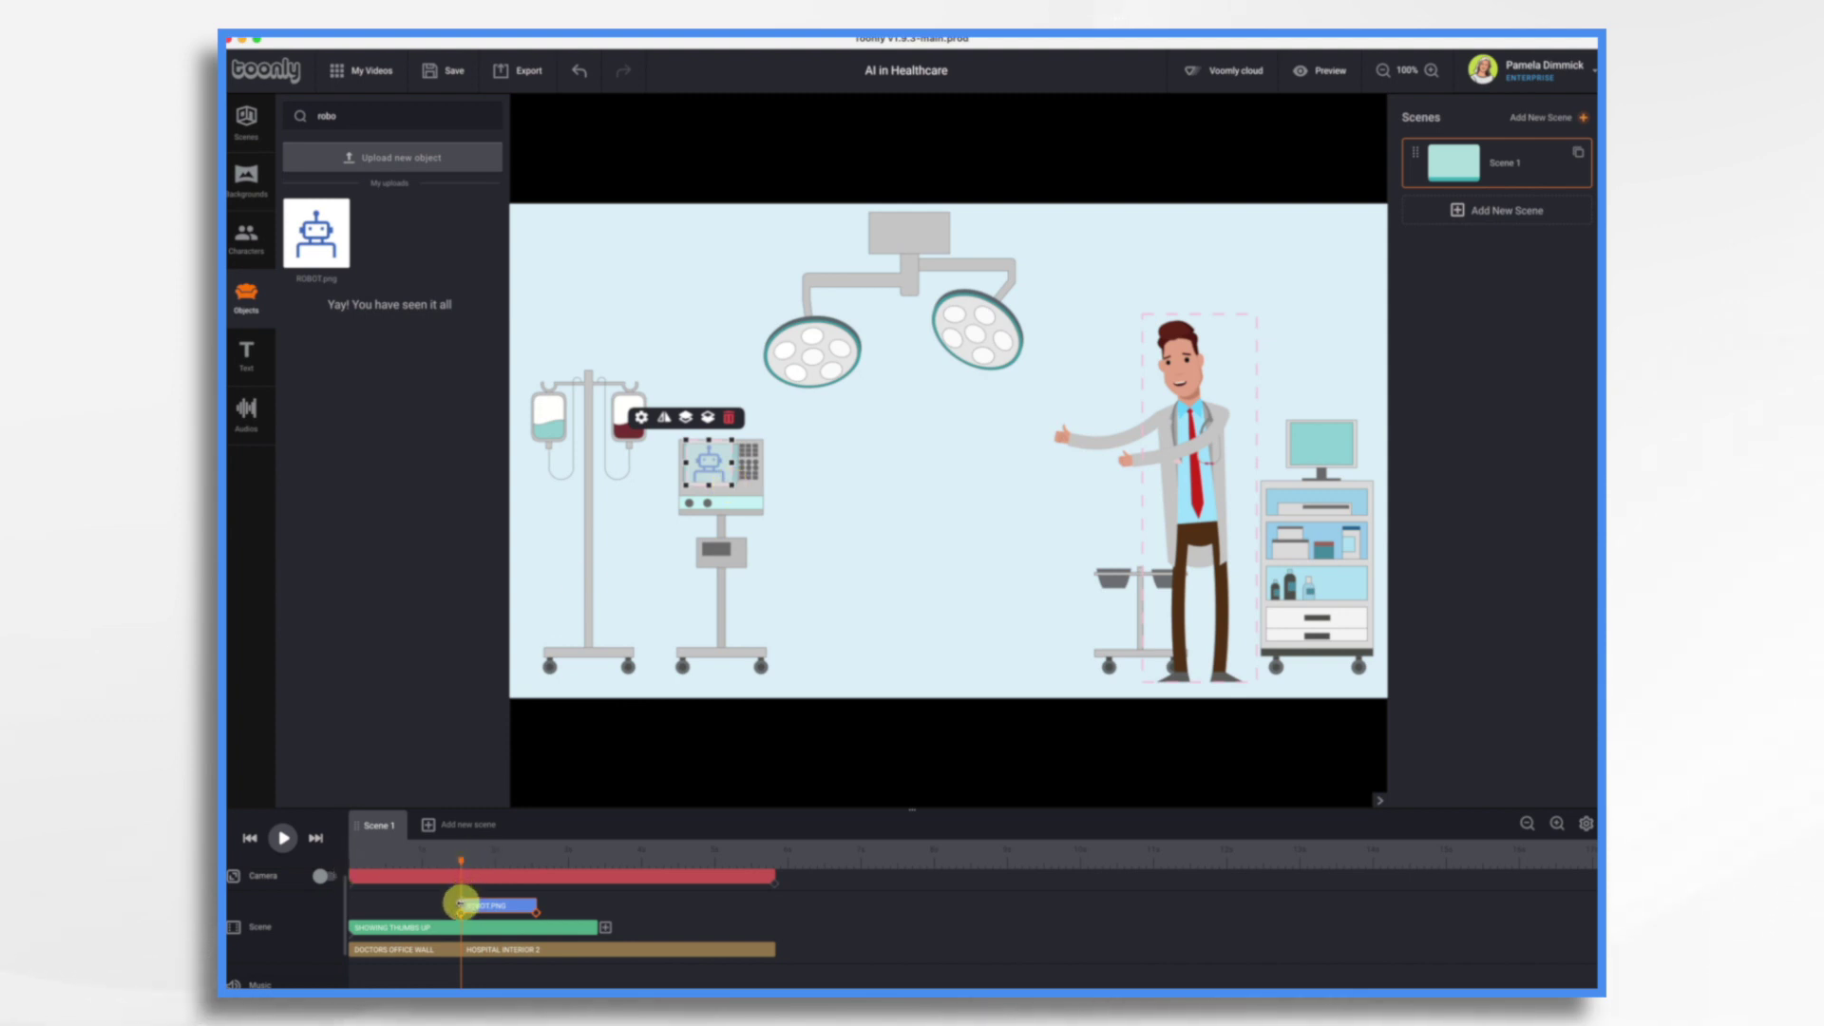
Step: Start the robot clip at time zero and extend robot and doctor clips to the scene's end
{"action": "left_click_drag", "start_coordinate": [460, 903], "coordinate": [350, 902]}
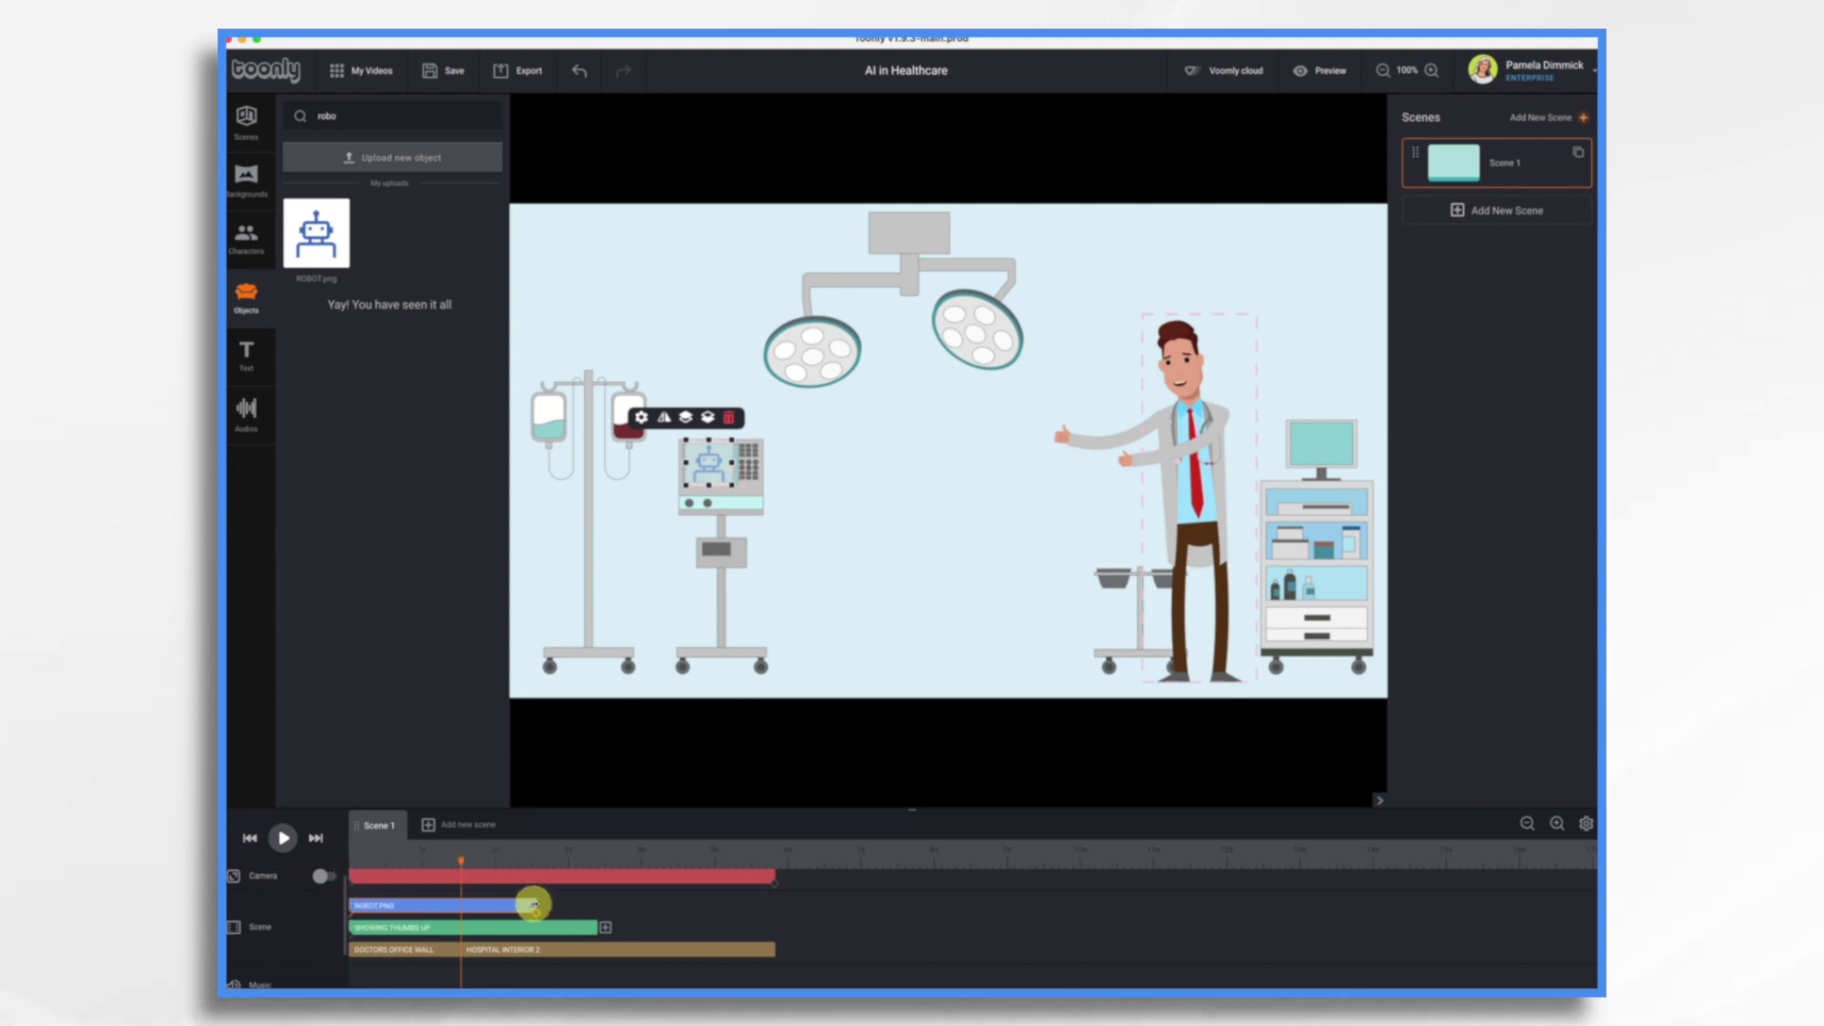
{"action": "left_click_drag", "start_coordinate": [544, 903], "coordinate": [785, 903]}
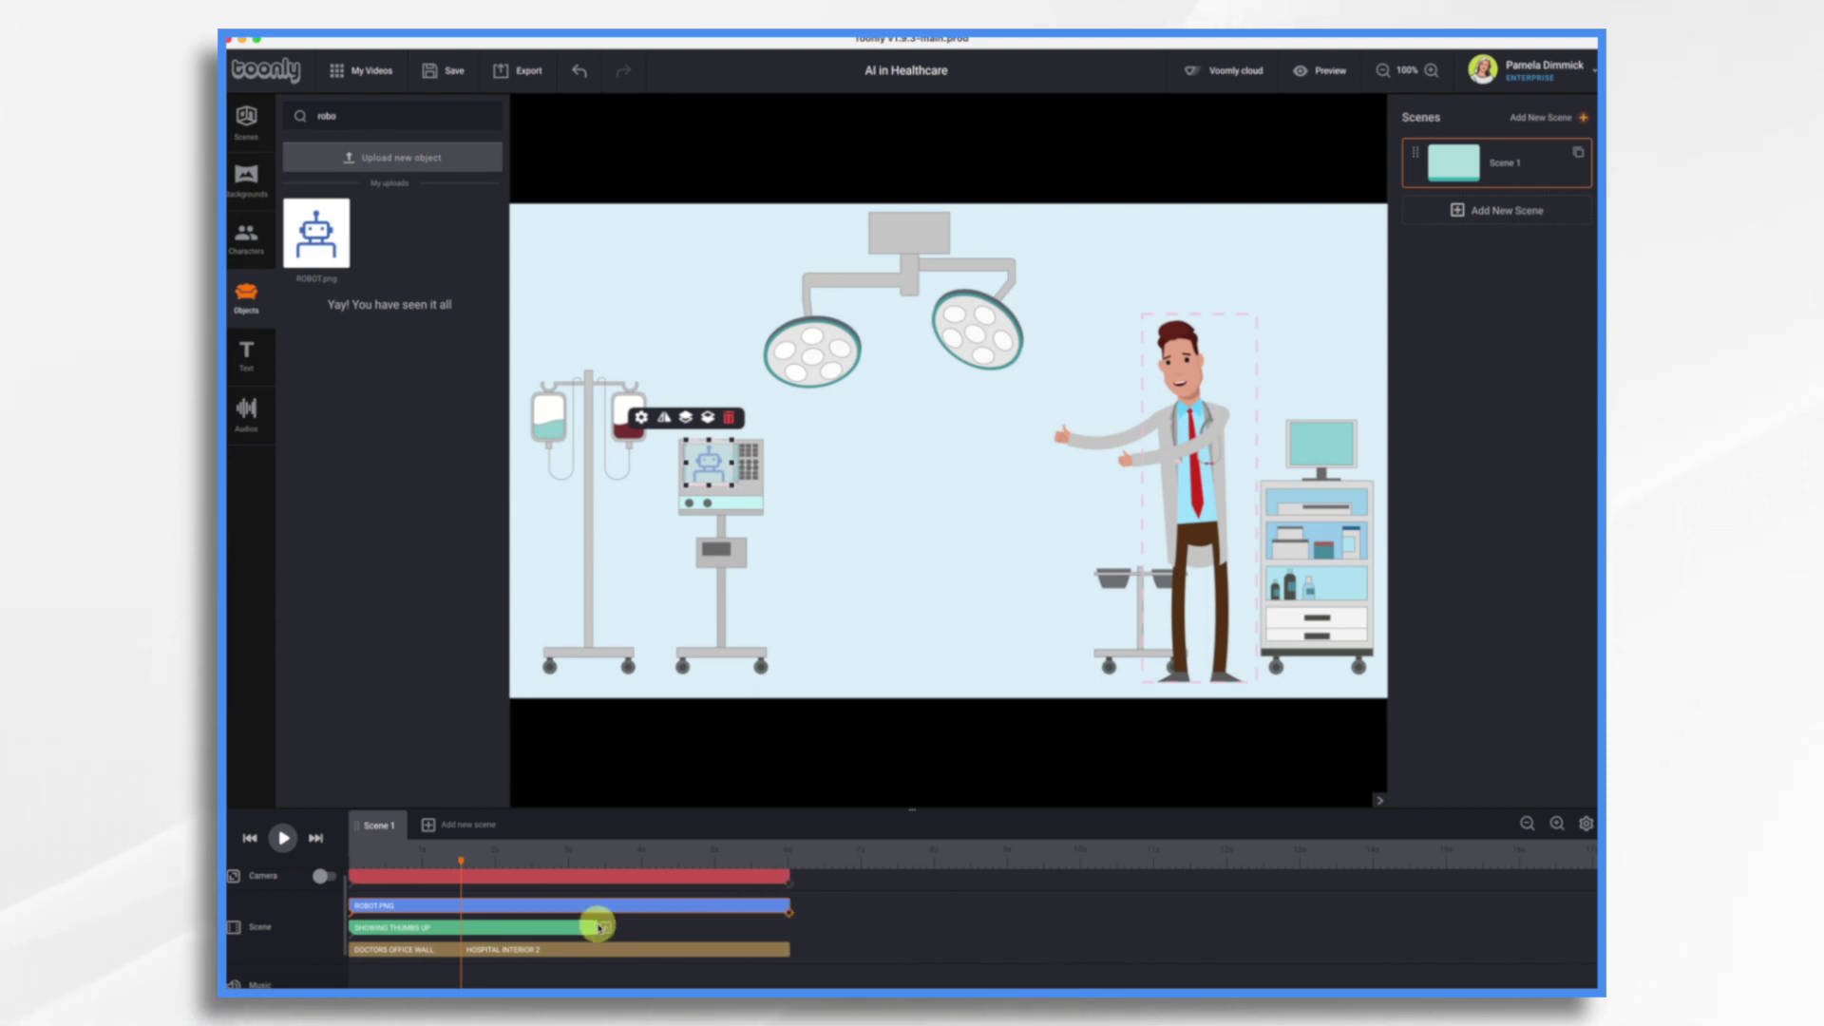
{"action": "left_click", "coordinate": [602, 928]}
{"action": "left_click_drag", "start_coordinate": [602, 927], "coordinate": [1083, 929]}
{"action": "left_click_drag", "start_coordinate": [785, 905], "coordinate": [1084, 900]}
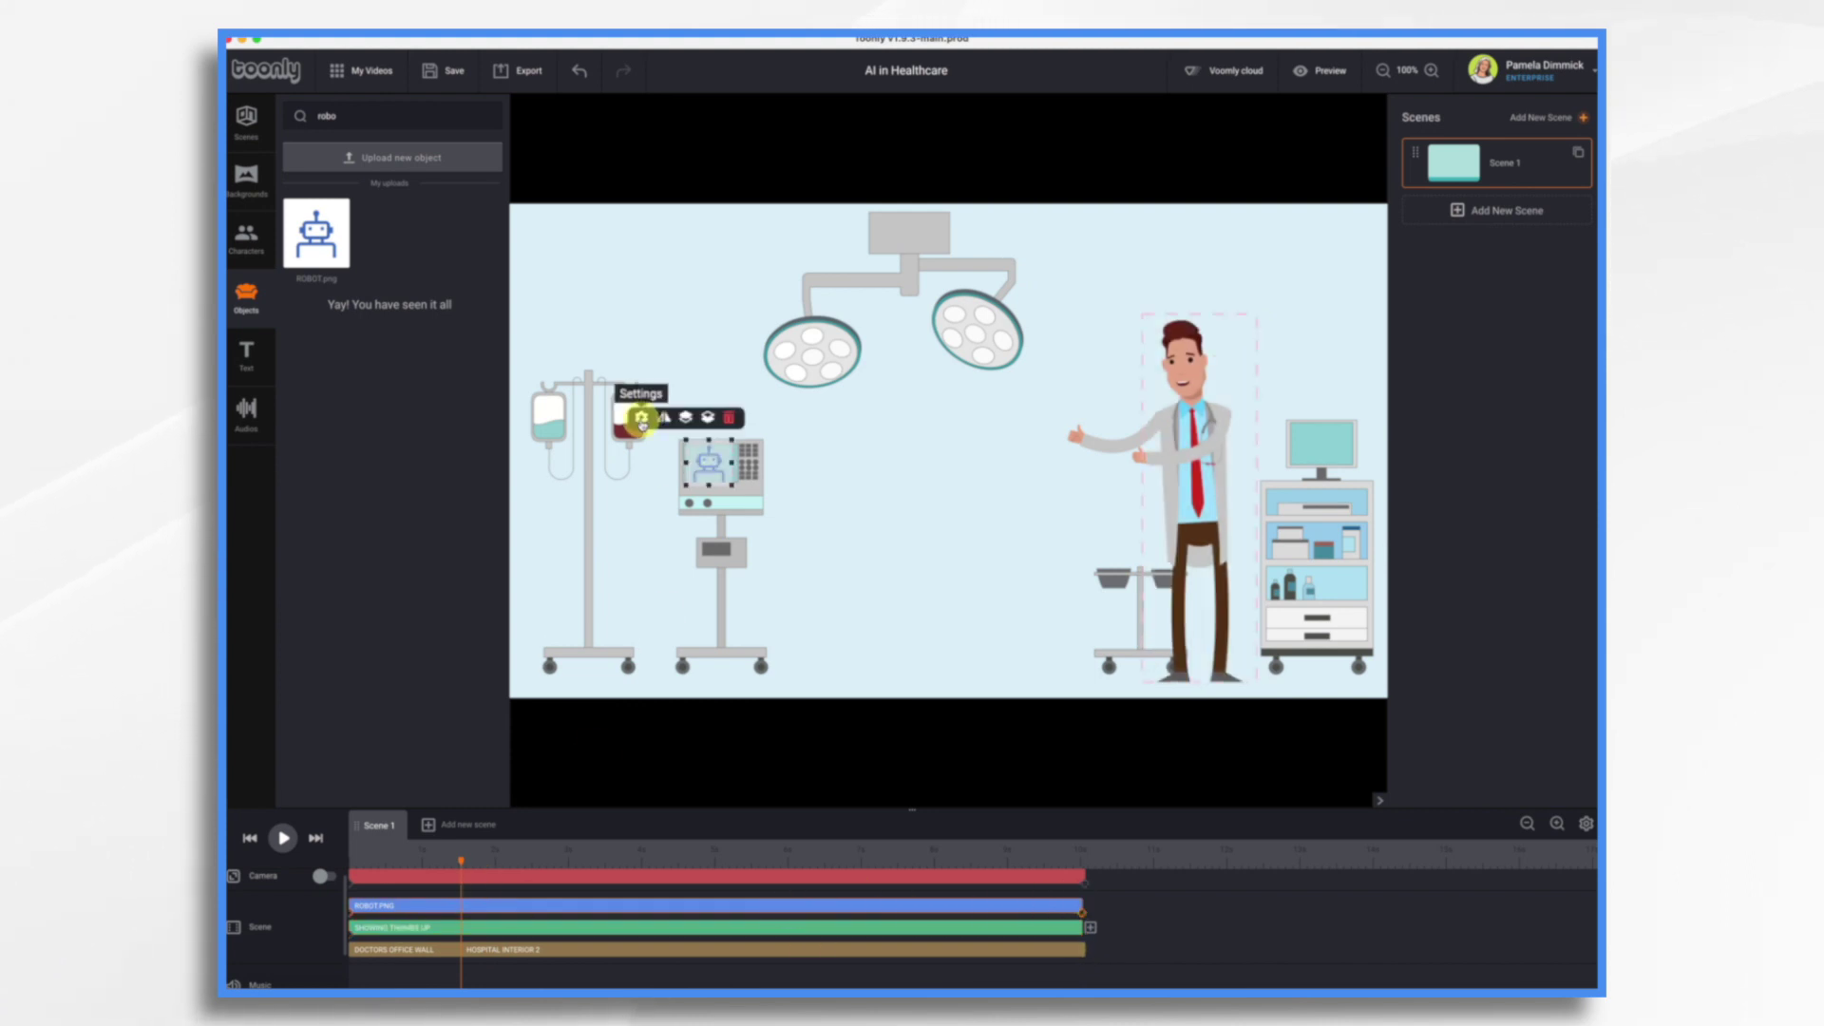
Step: Give the robot a Fade In entrance effect and an Instant exit effect
{"action": "left_click", "coordinate": [641, 420]}
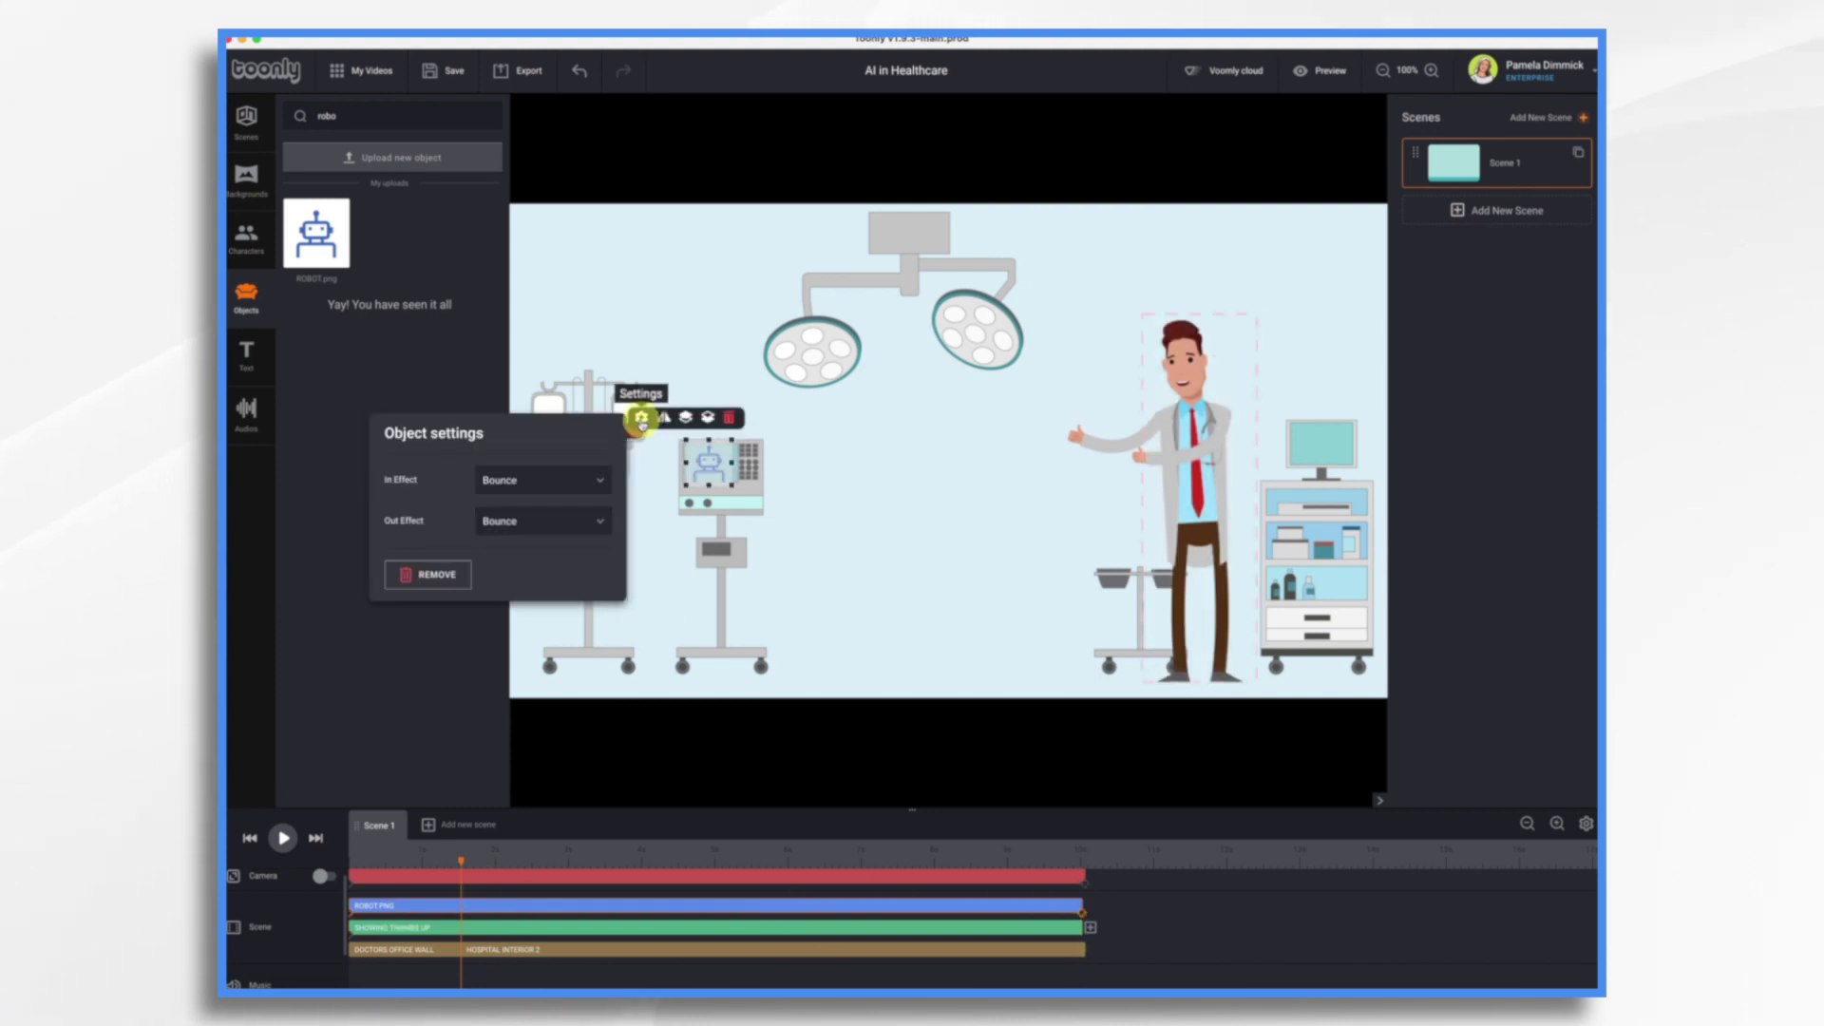
{"action": "left_click", "coordinate": [544, 487]}
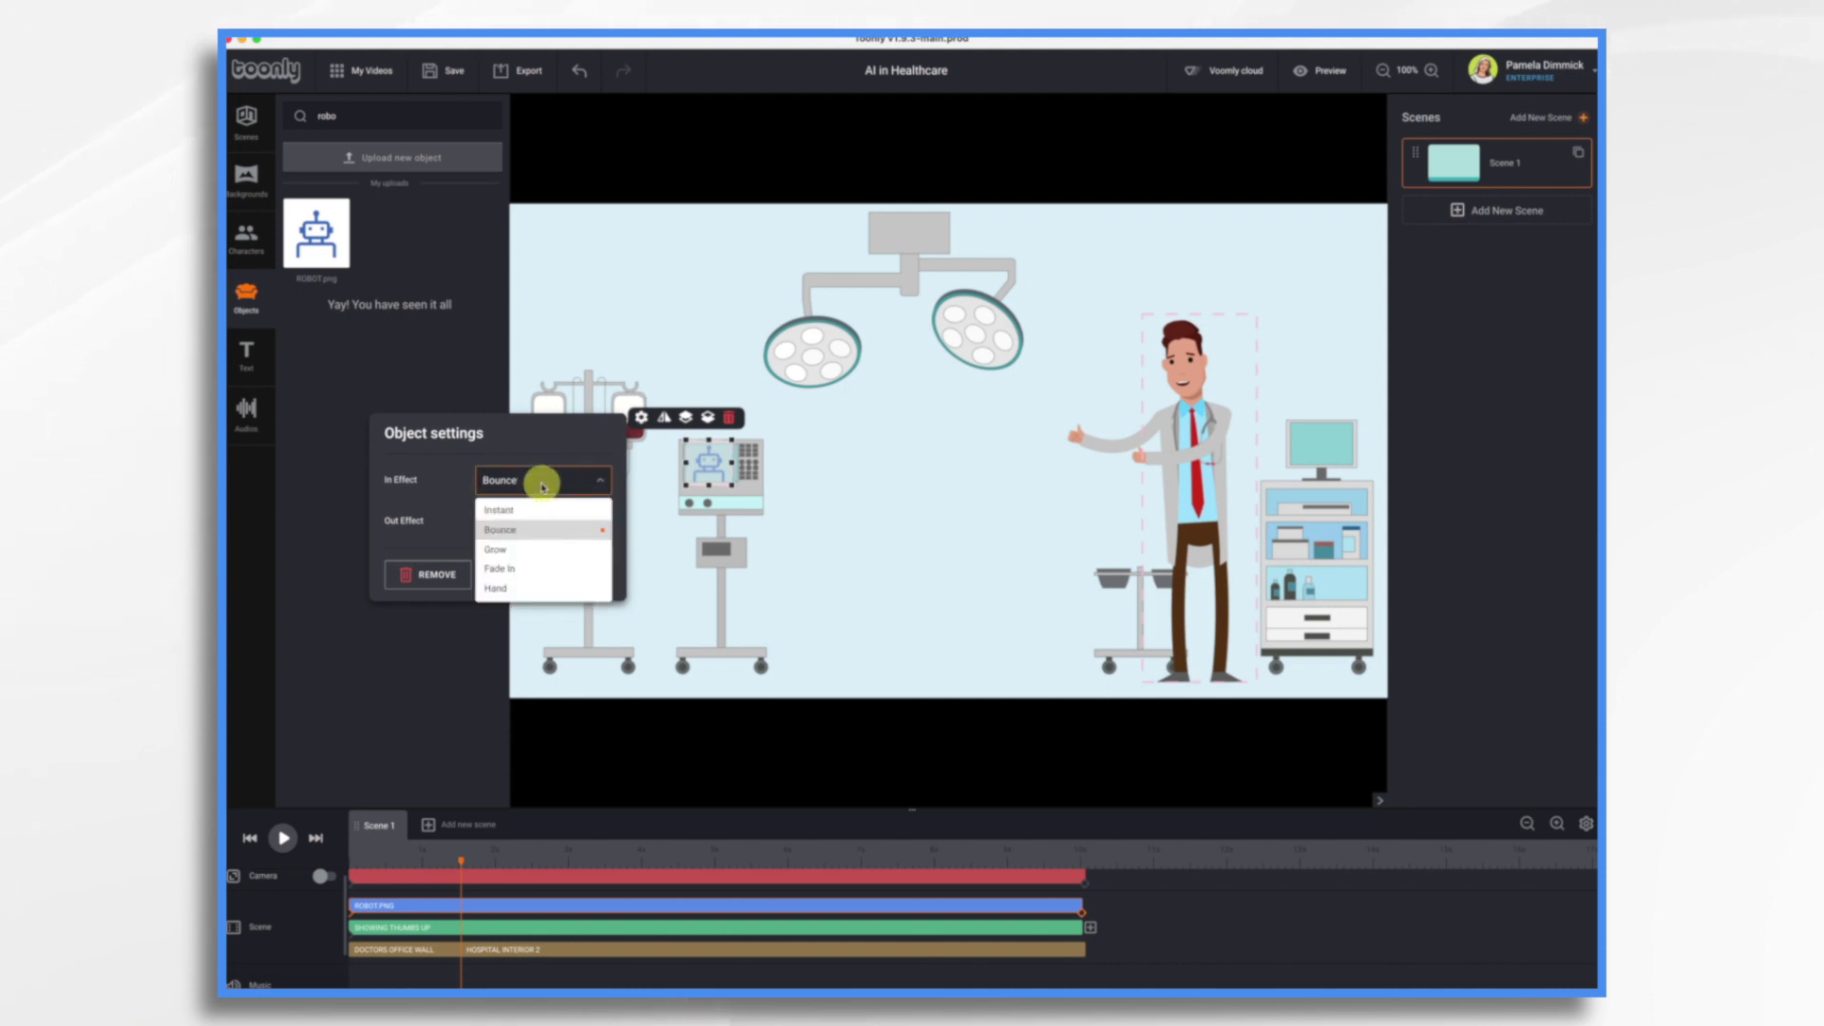
{"action": "left_click", "coordinate": [520, 569]}
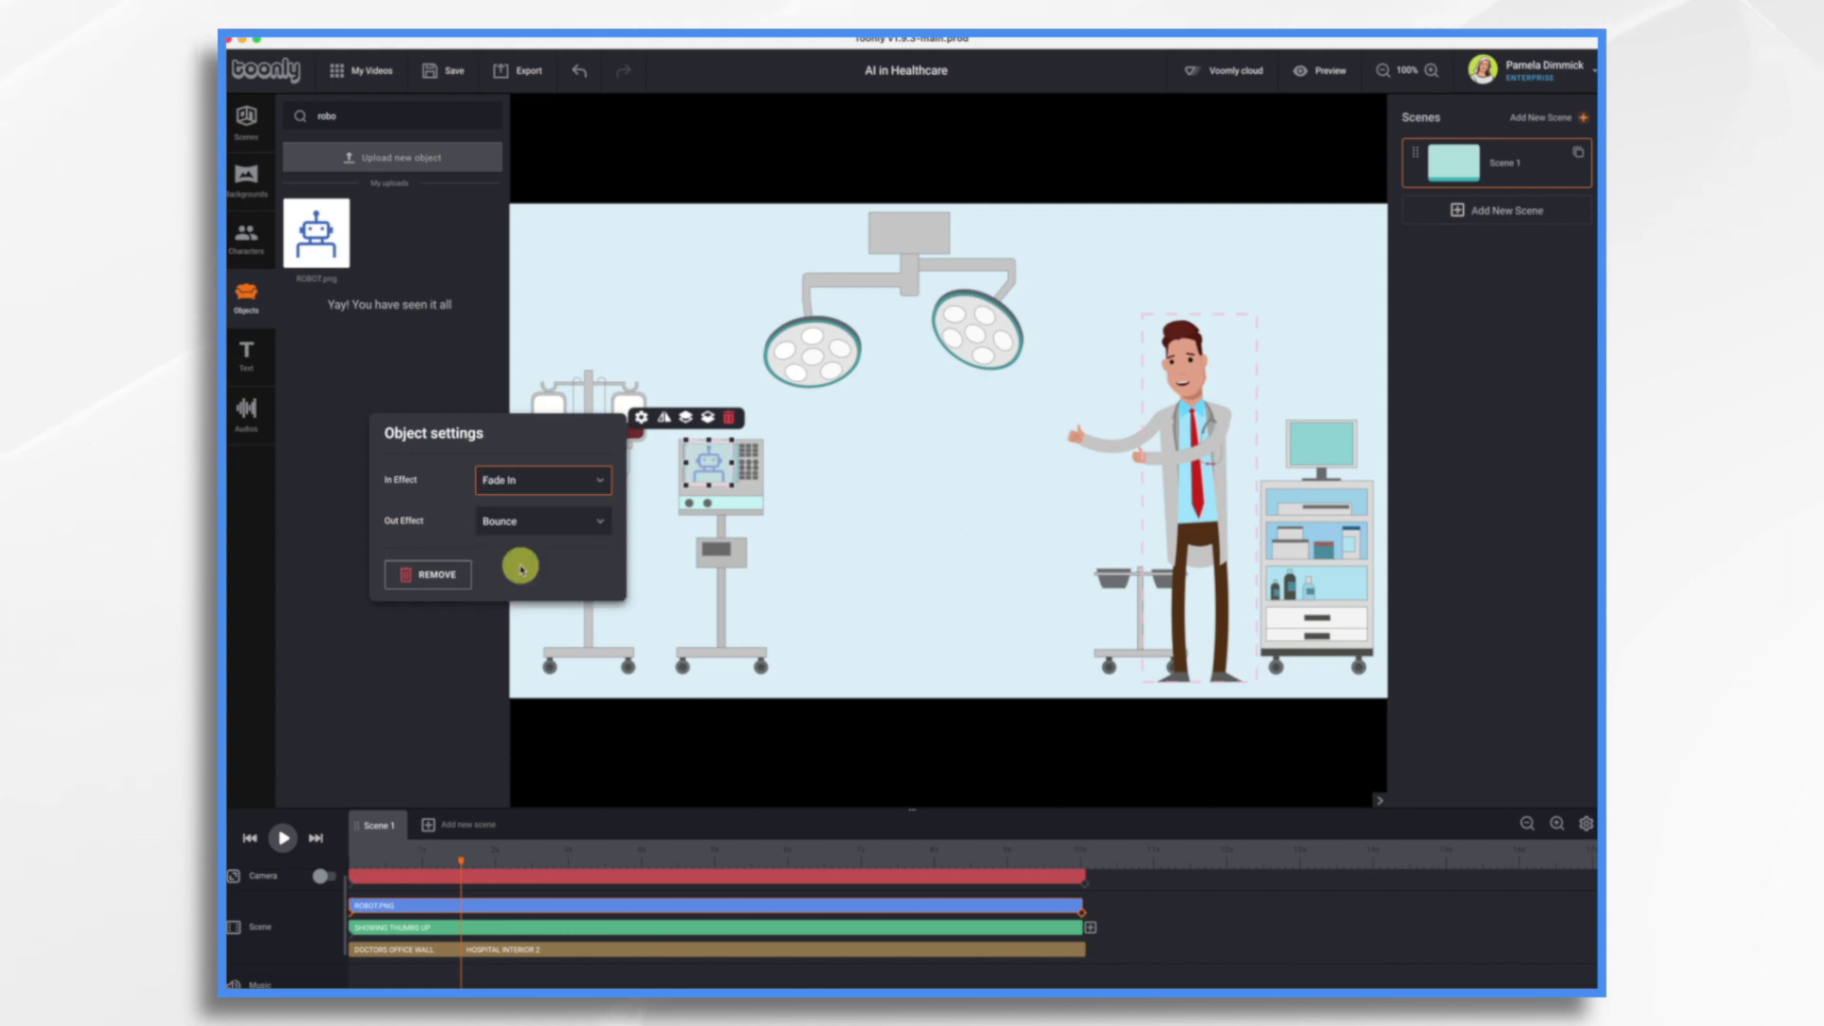
{"action": "left_click", "coordinate": [543, 521]}
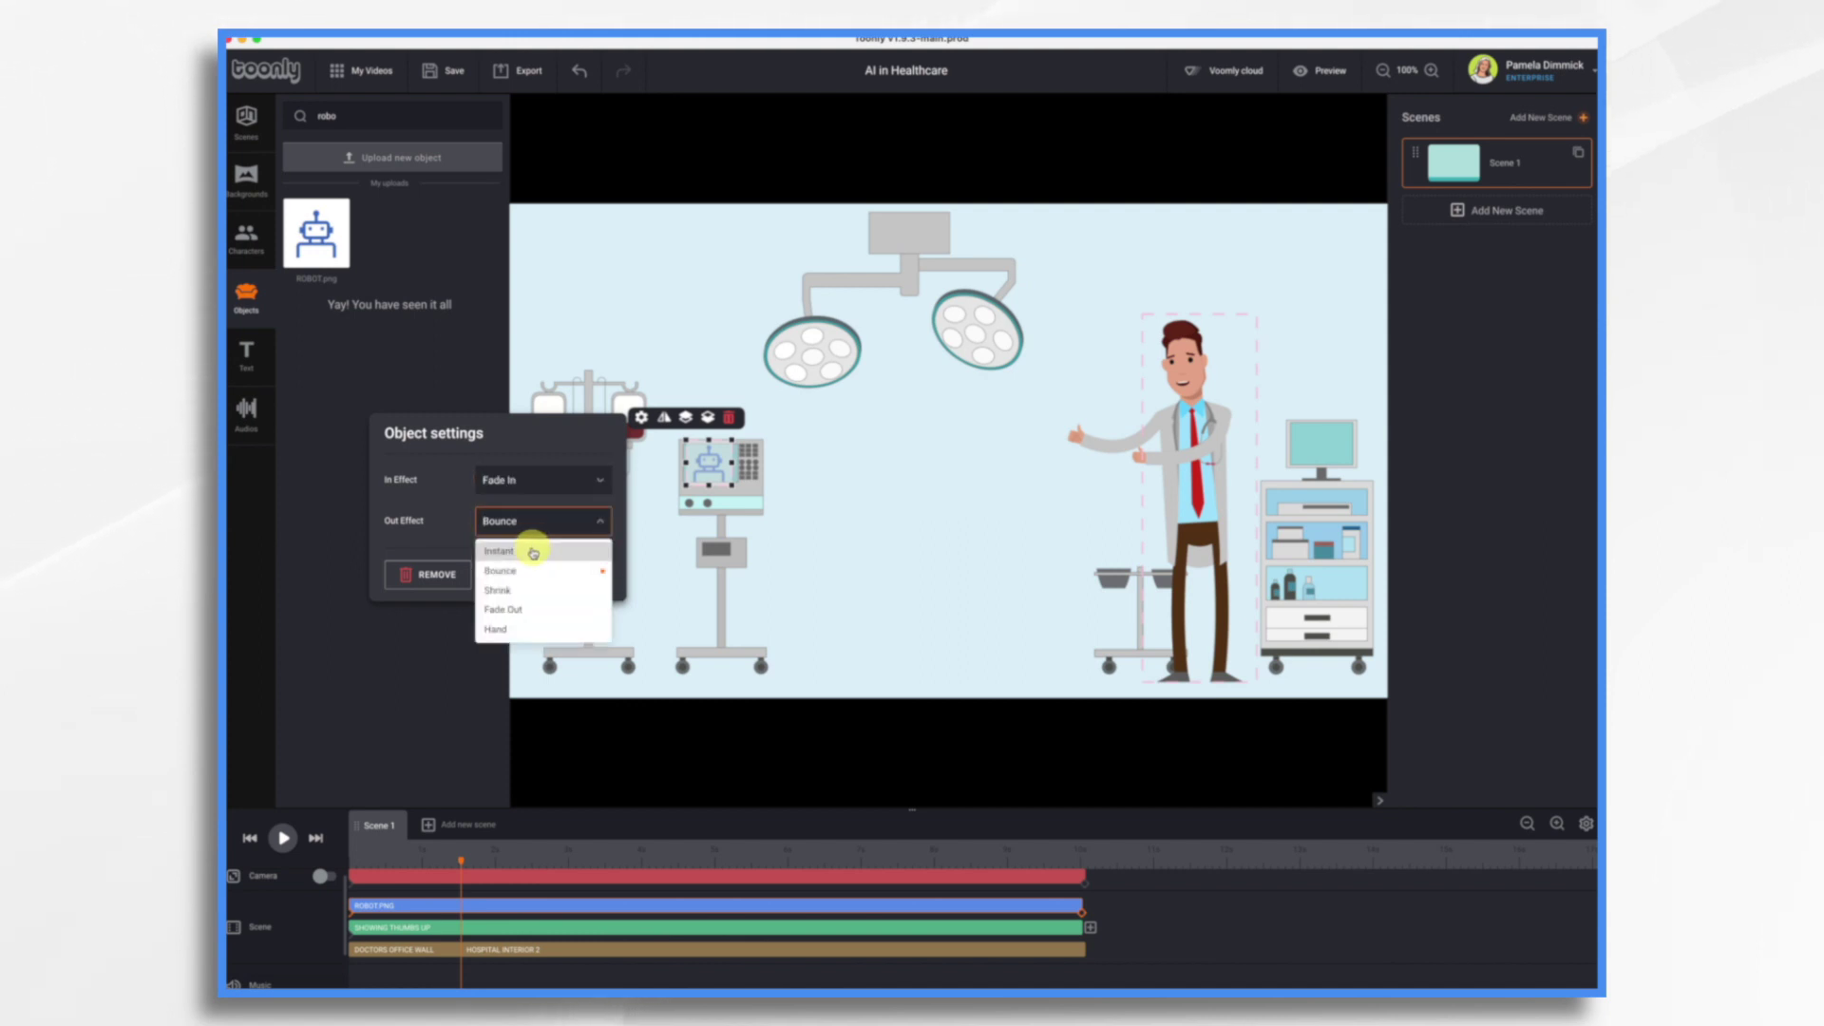
{"action": "left_click", "coordinate": [530, 550]}
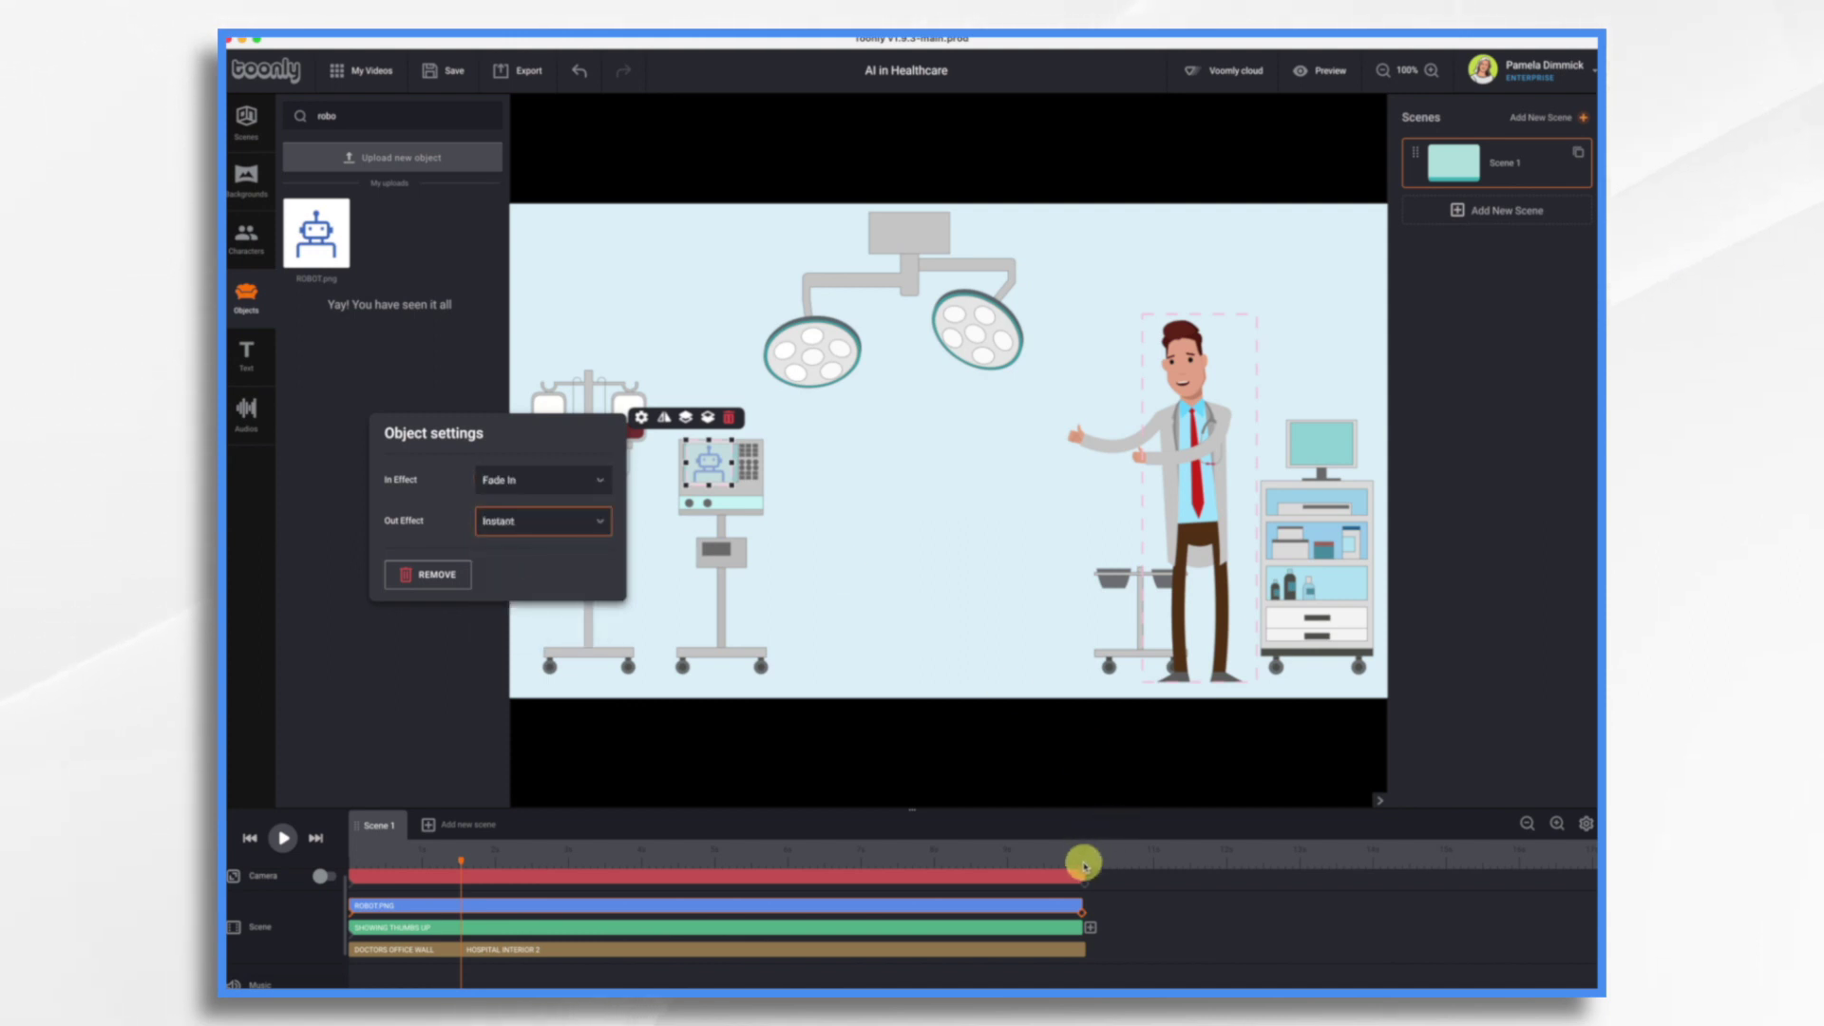
{"action": "left_click", "coordinate": [973, 615]}
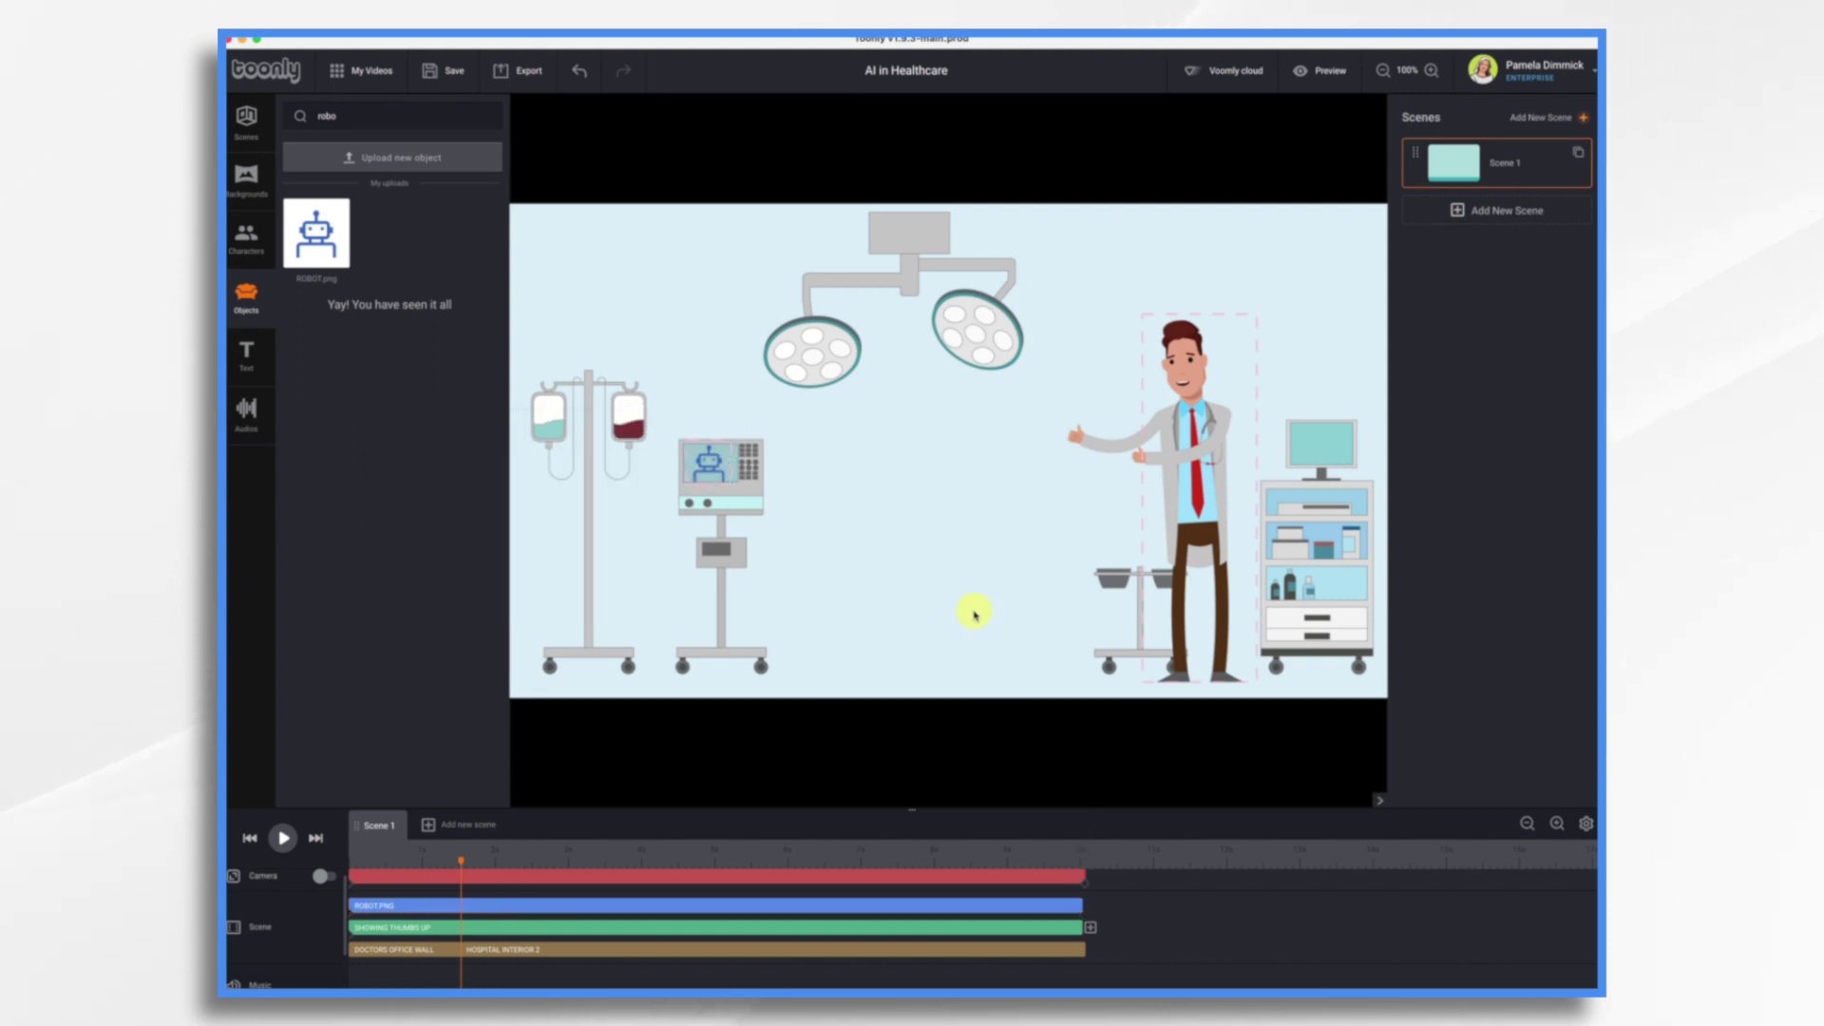
Step: Set the doctor's In Effect and Out Effect both to Instant
{"action": "left_click", "coordinate": [1202, 418]}
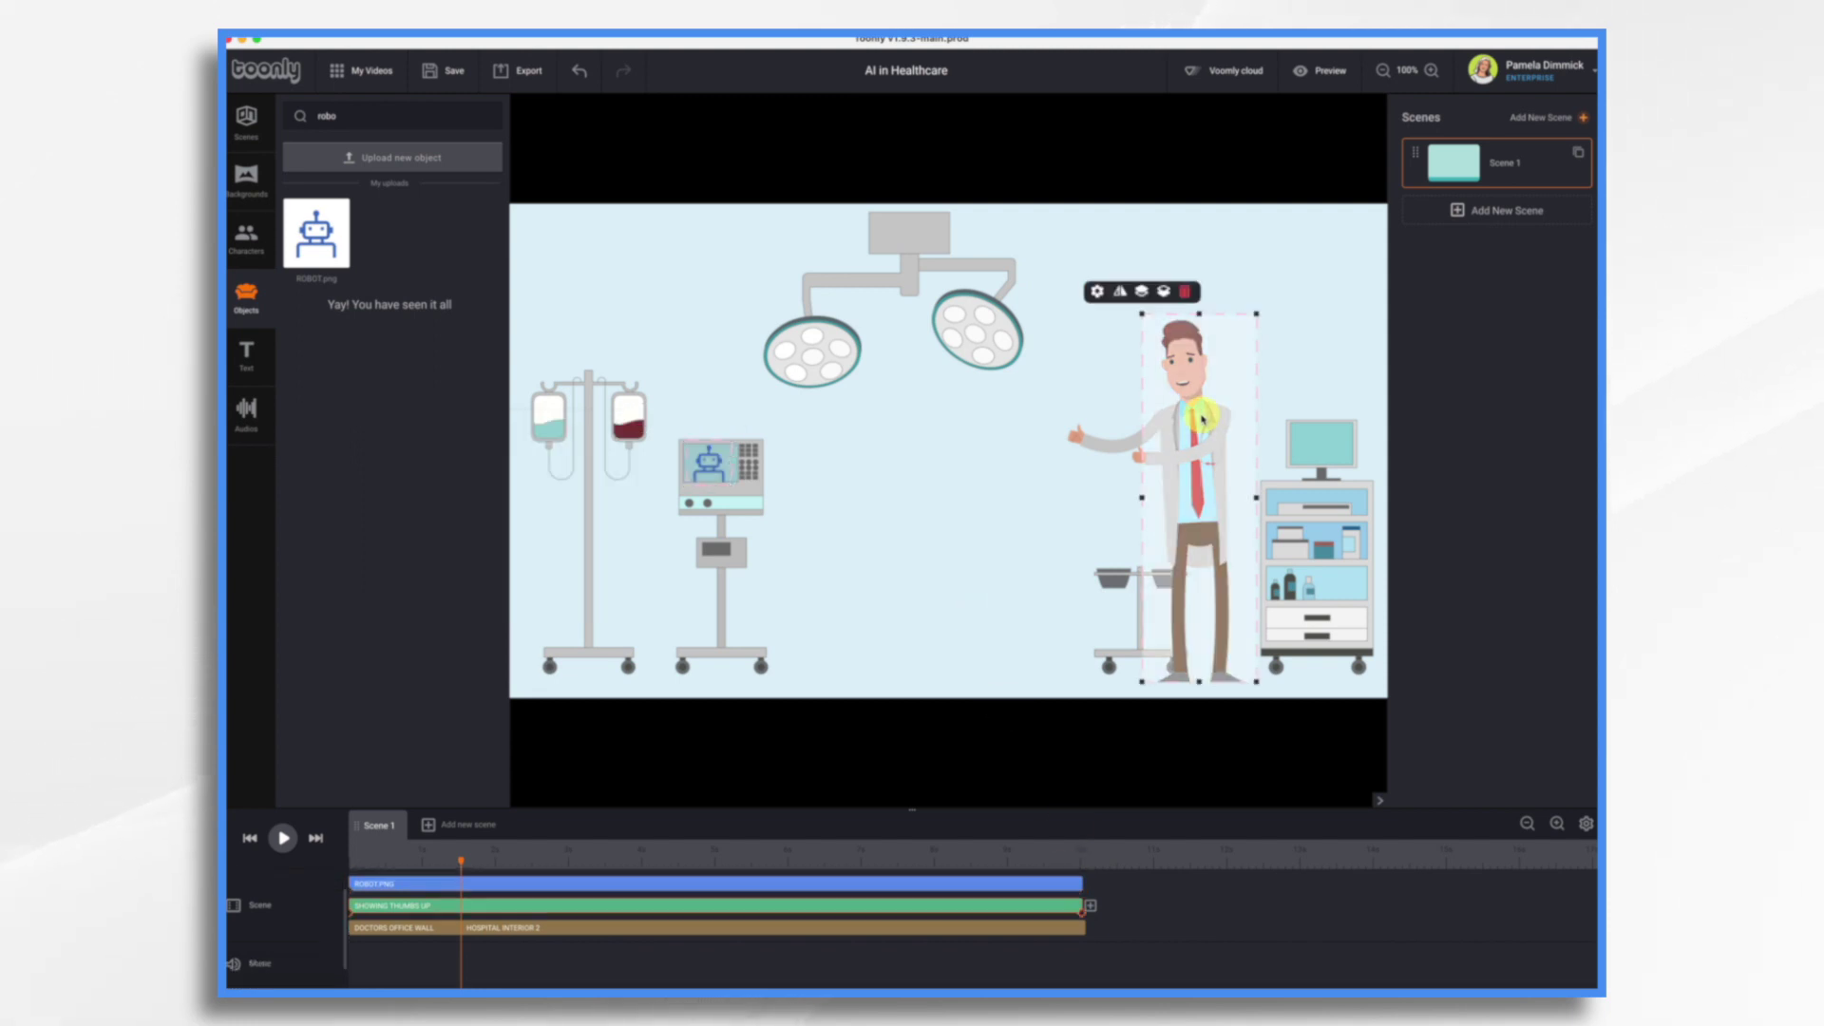
{"action": "left_click", "coordinate": [1097, 290]}
{"action": "left_click", "coordinate": [998, 593]}
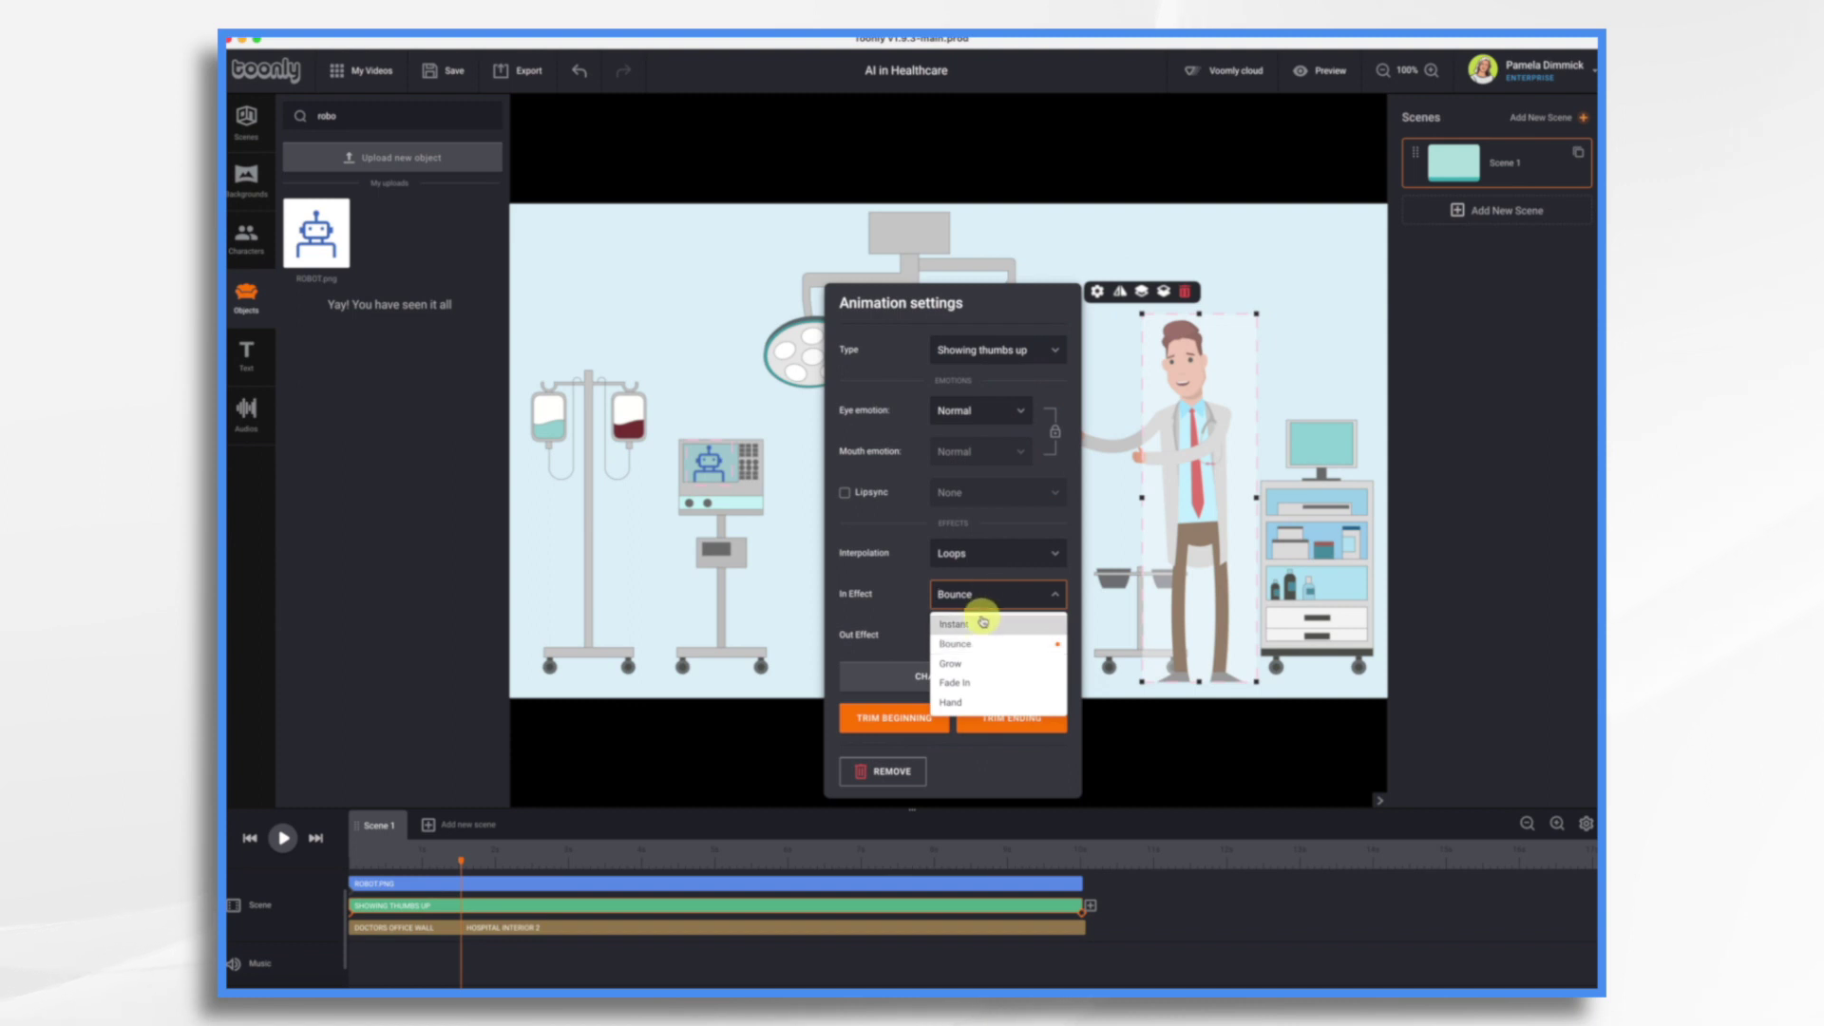
{"action": "left_click", "coordinate": [981, 625]}
{"action": "left_click", "coordinate": [988, 634]}
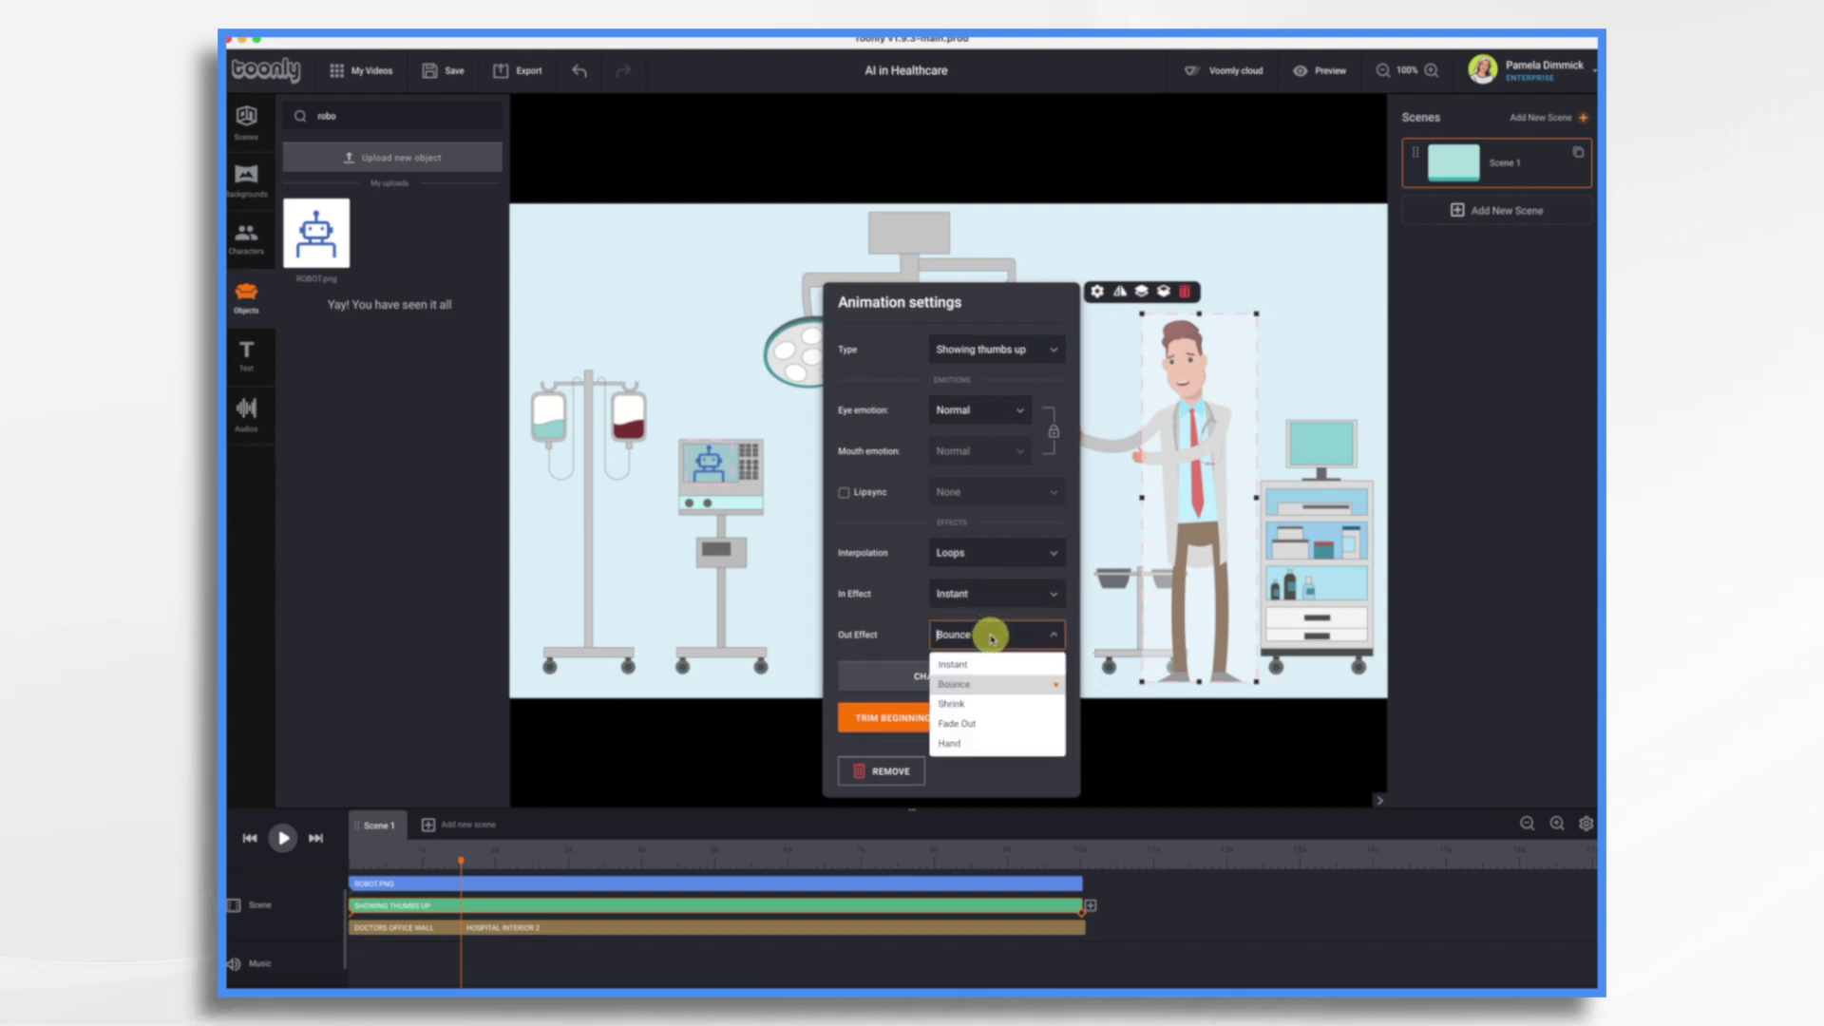
{"action": "left_click", "coordinate": [979, 665]}
{"action": "left_click", "coordinate": [1107, 746]}
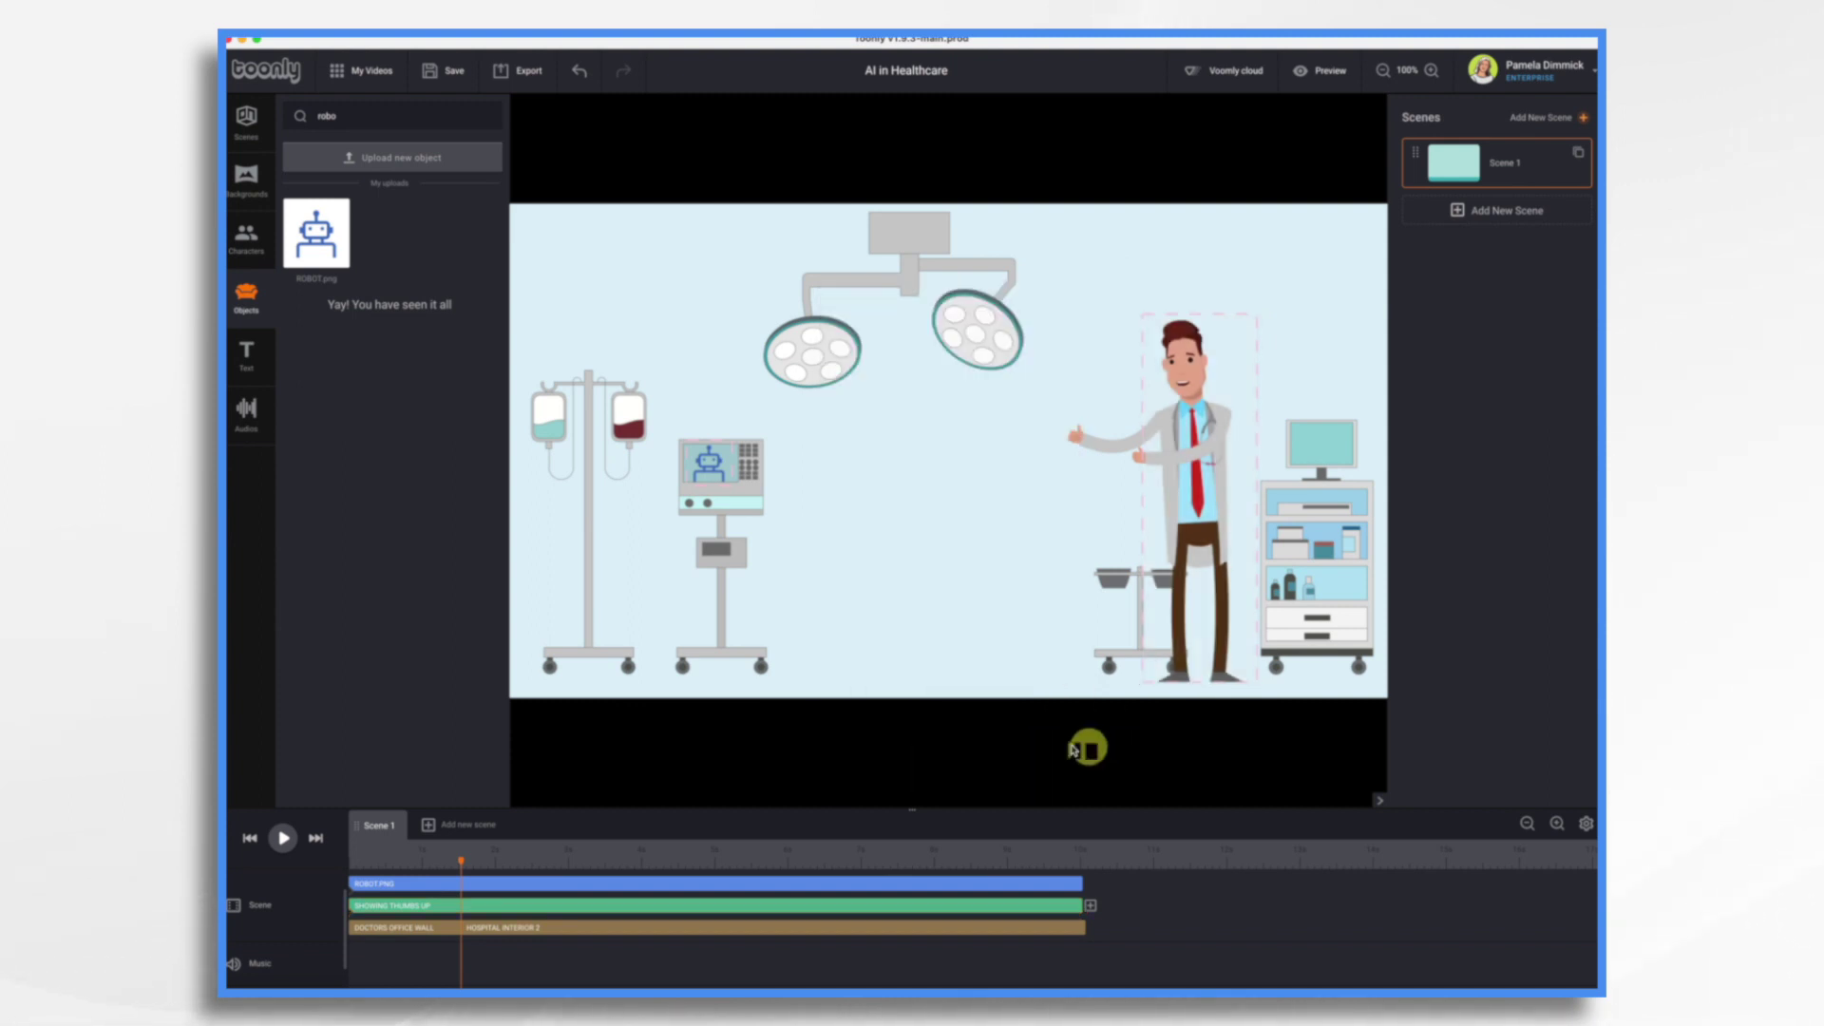
{"action": "left_click", "coordinate": [624, 771]}
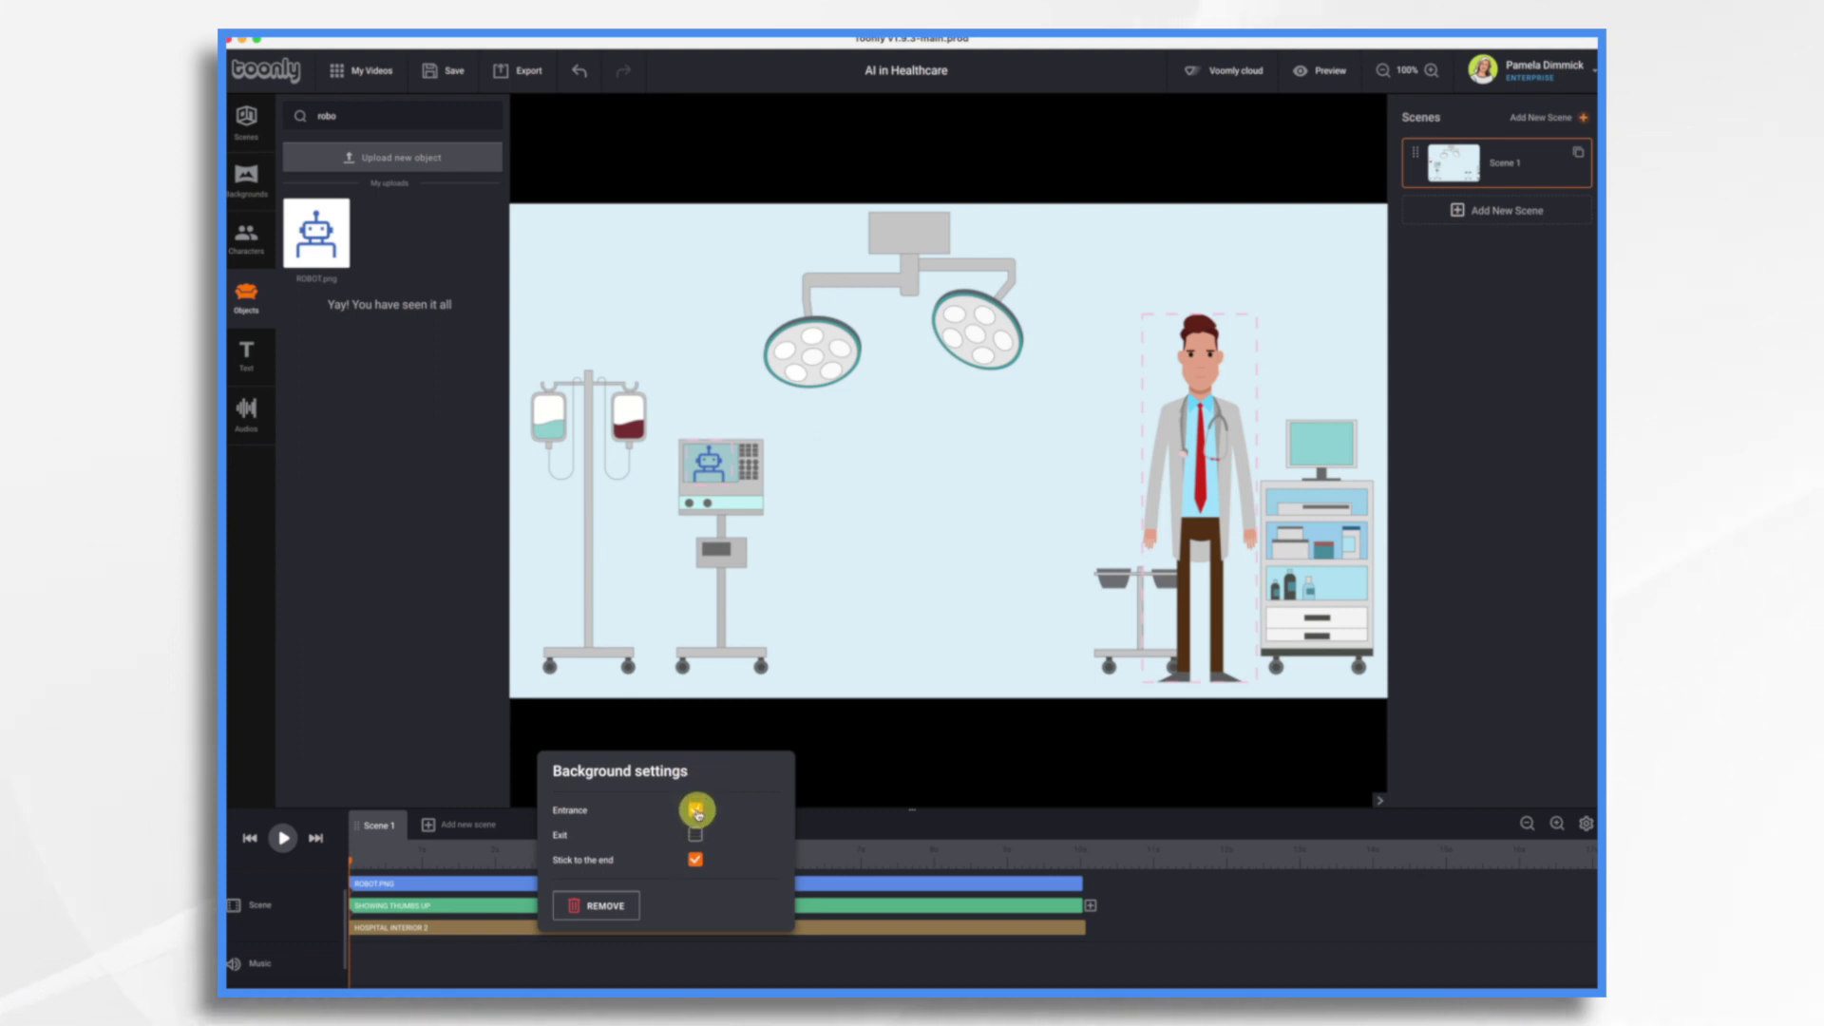
Step: Close the background settings, rewind to the scene start and play a short preview
{"action": "left_click", "coordinate": [1177, 916]}
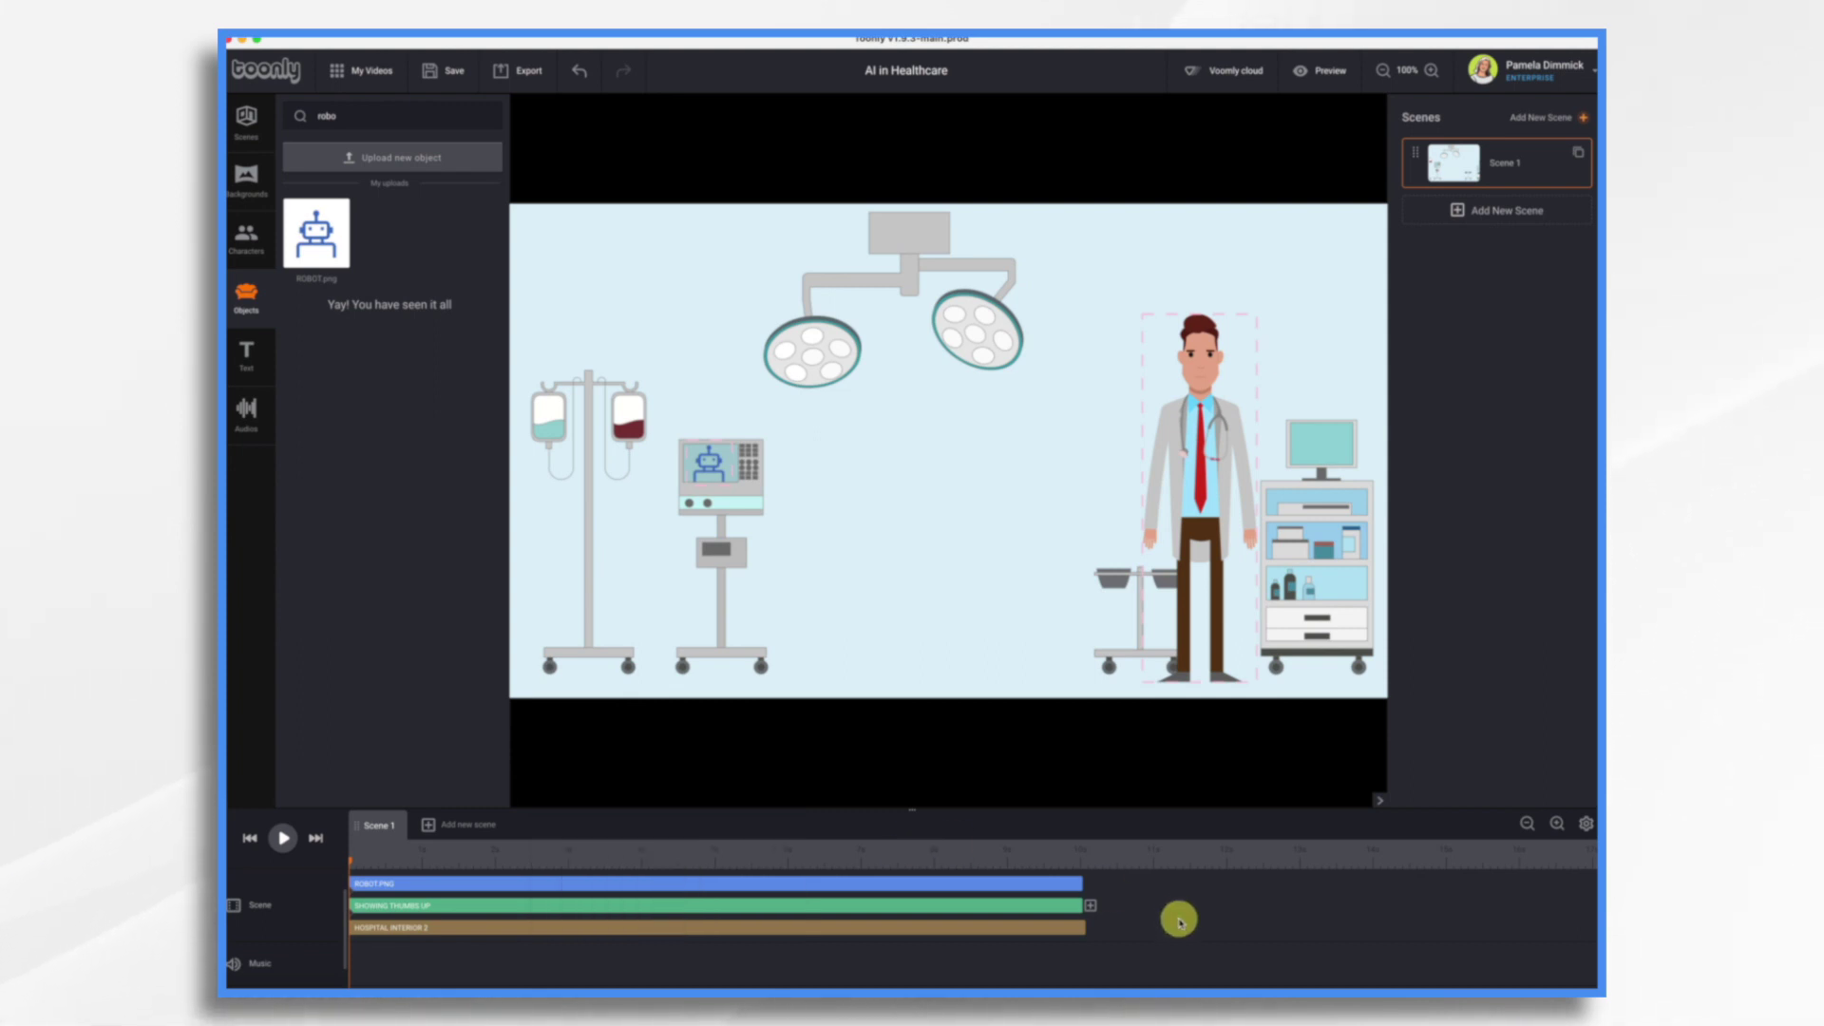
{"action": "left_click", "coordinate": [250, 838]}
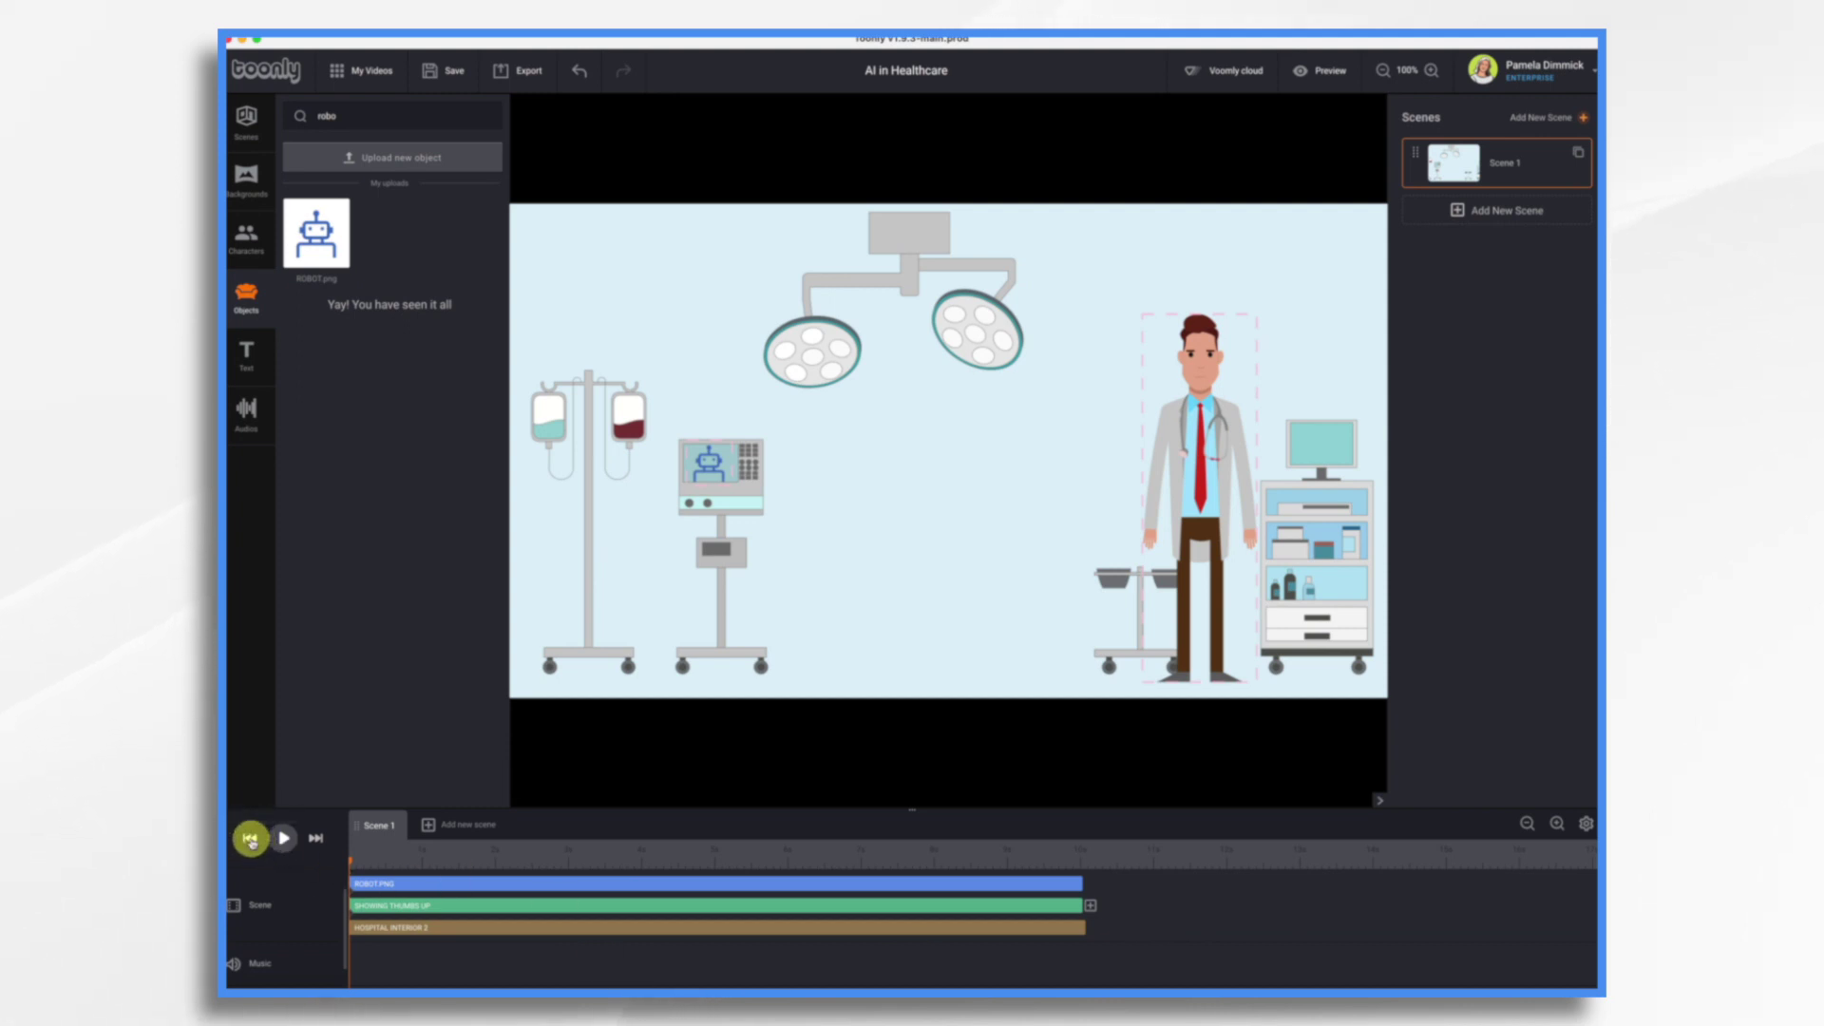
{"action": "left_click", "coordinate": [284, 840]}
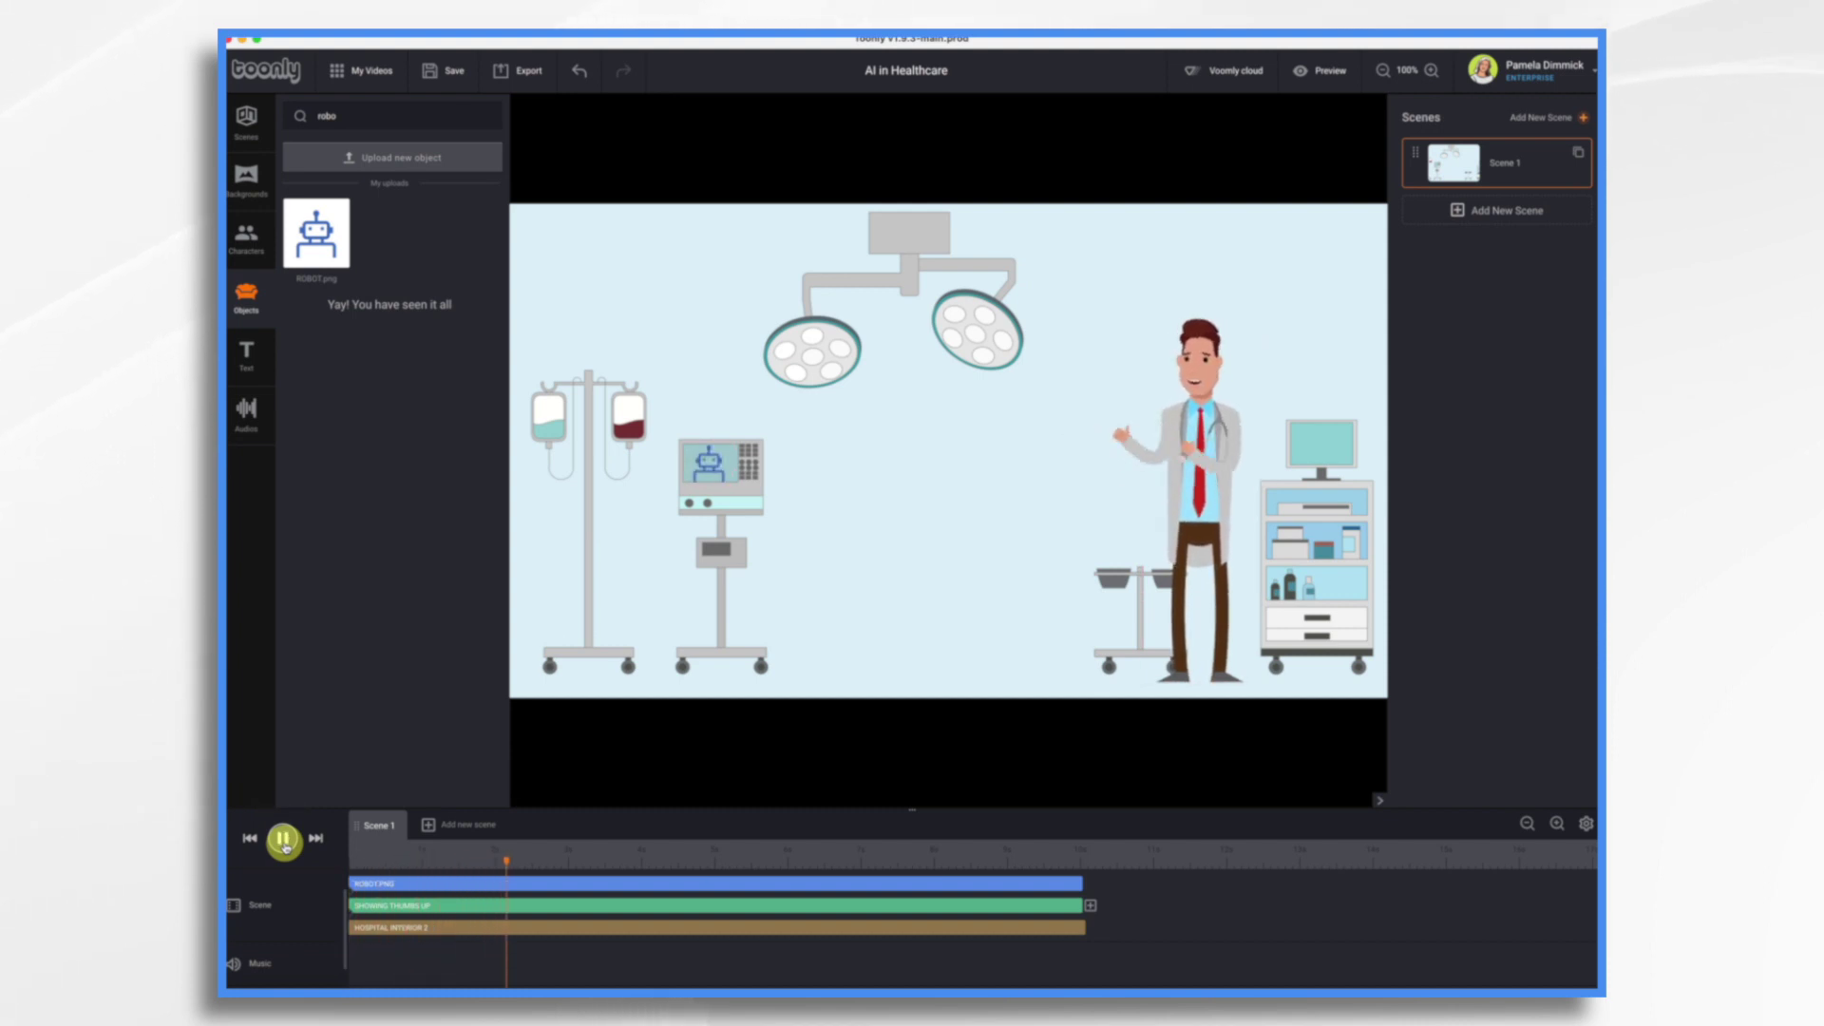
{"action": "left_click", "coordinate": [284, 840]}
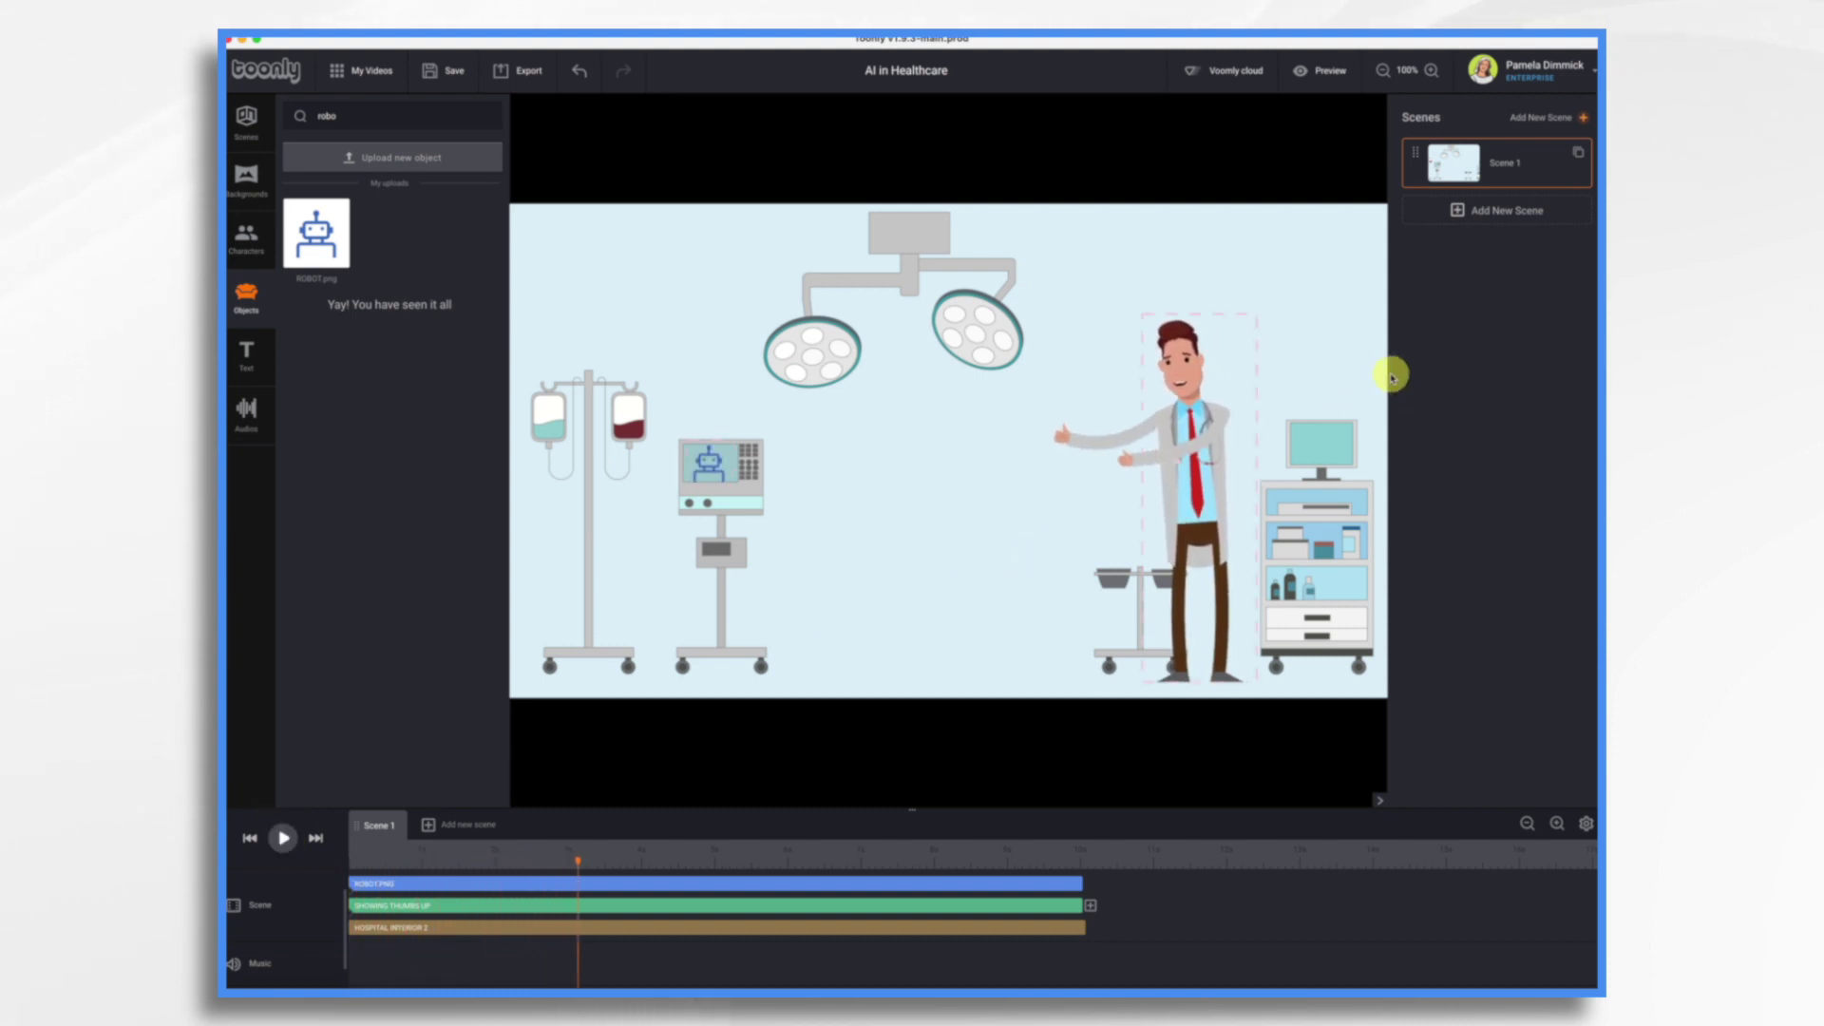
{"action": "left_click", "coordinate": [710, 475]}
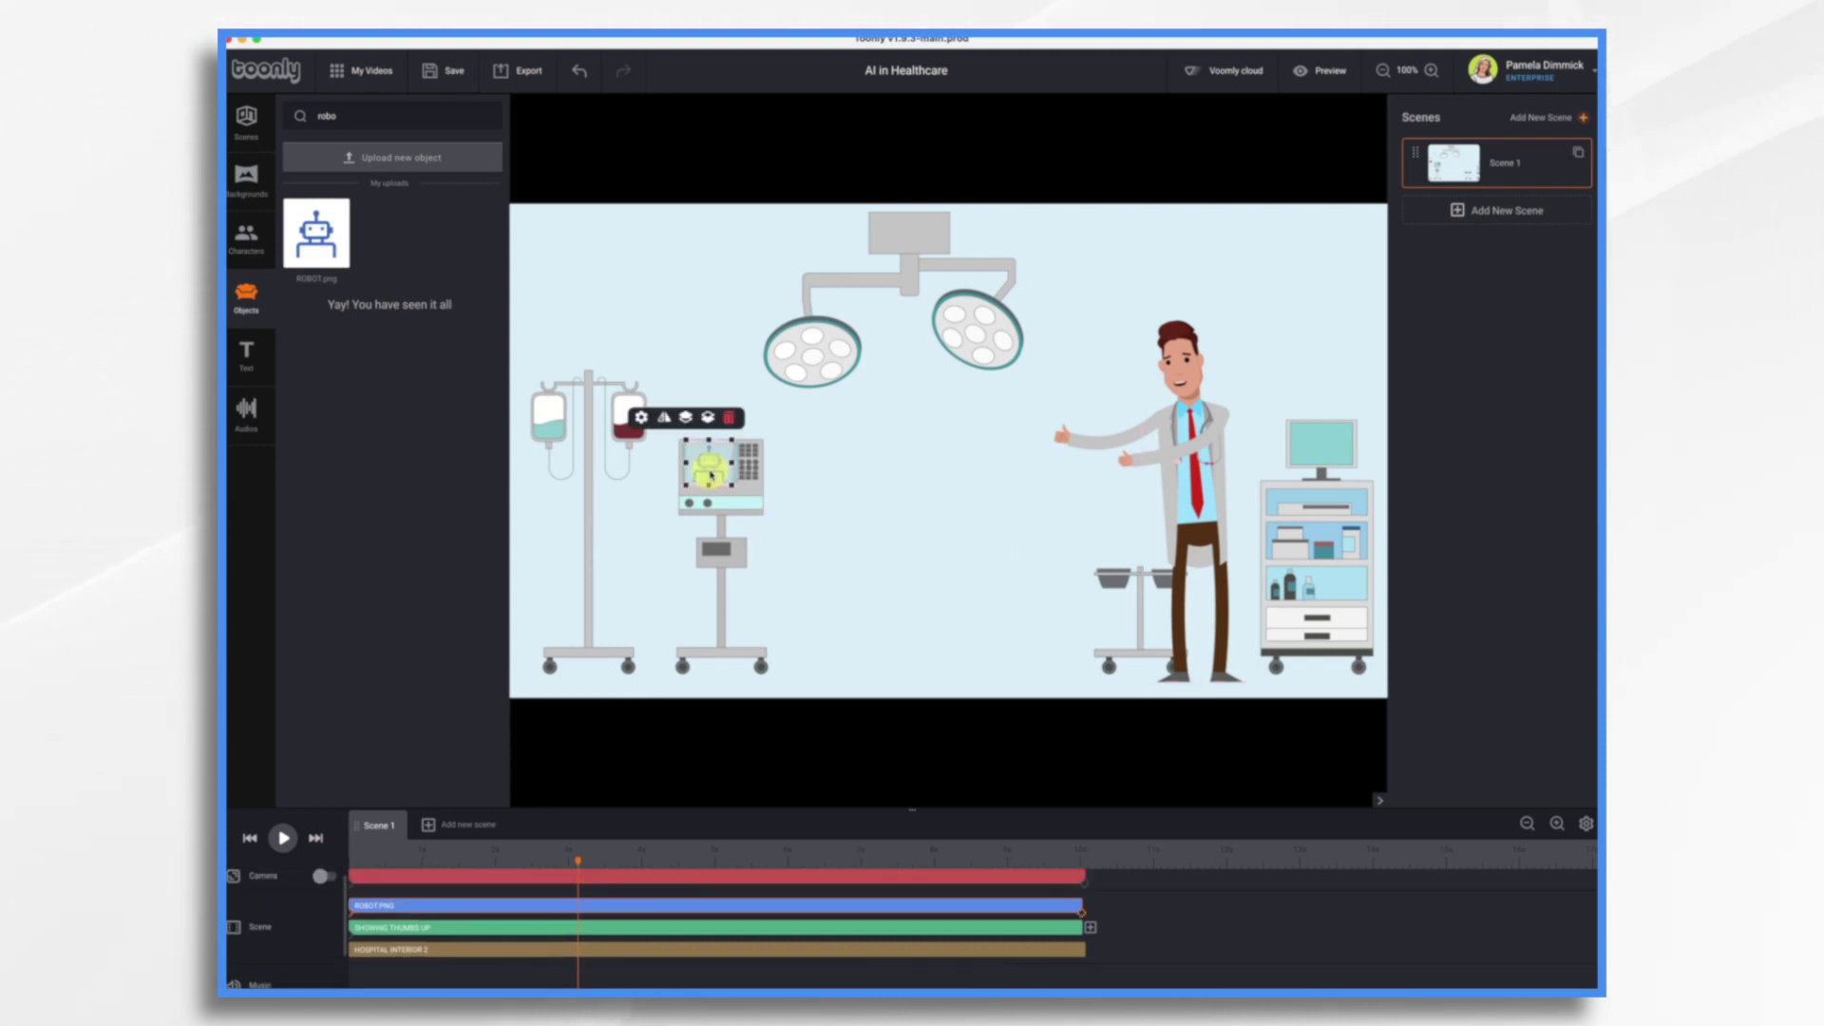
Step: Add a second robot on the right cart's monitor from time zero, trimming background and camera to match
{"action": "left_click", "coordinate": [835, 766]}
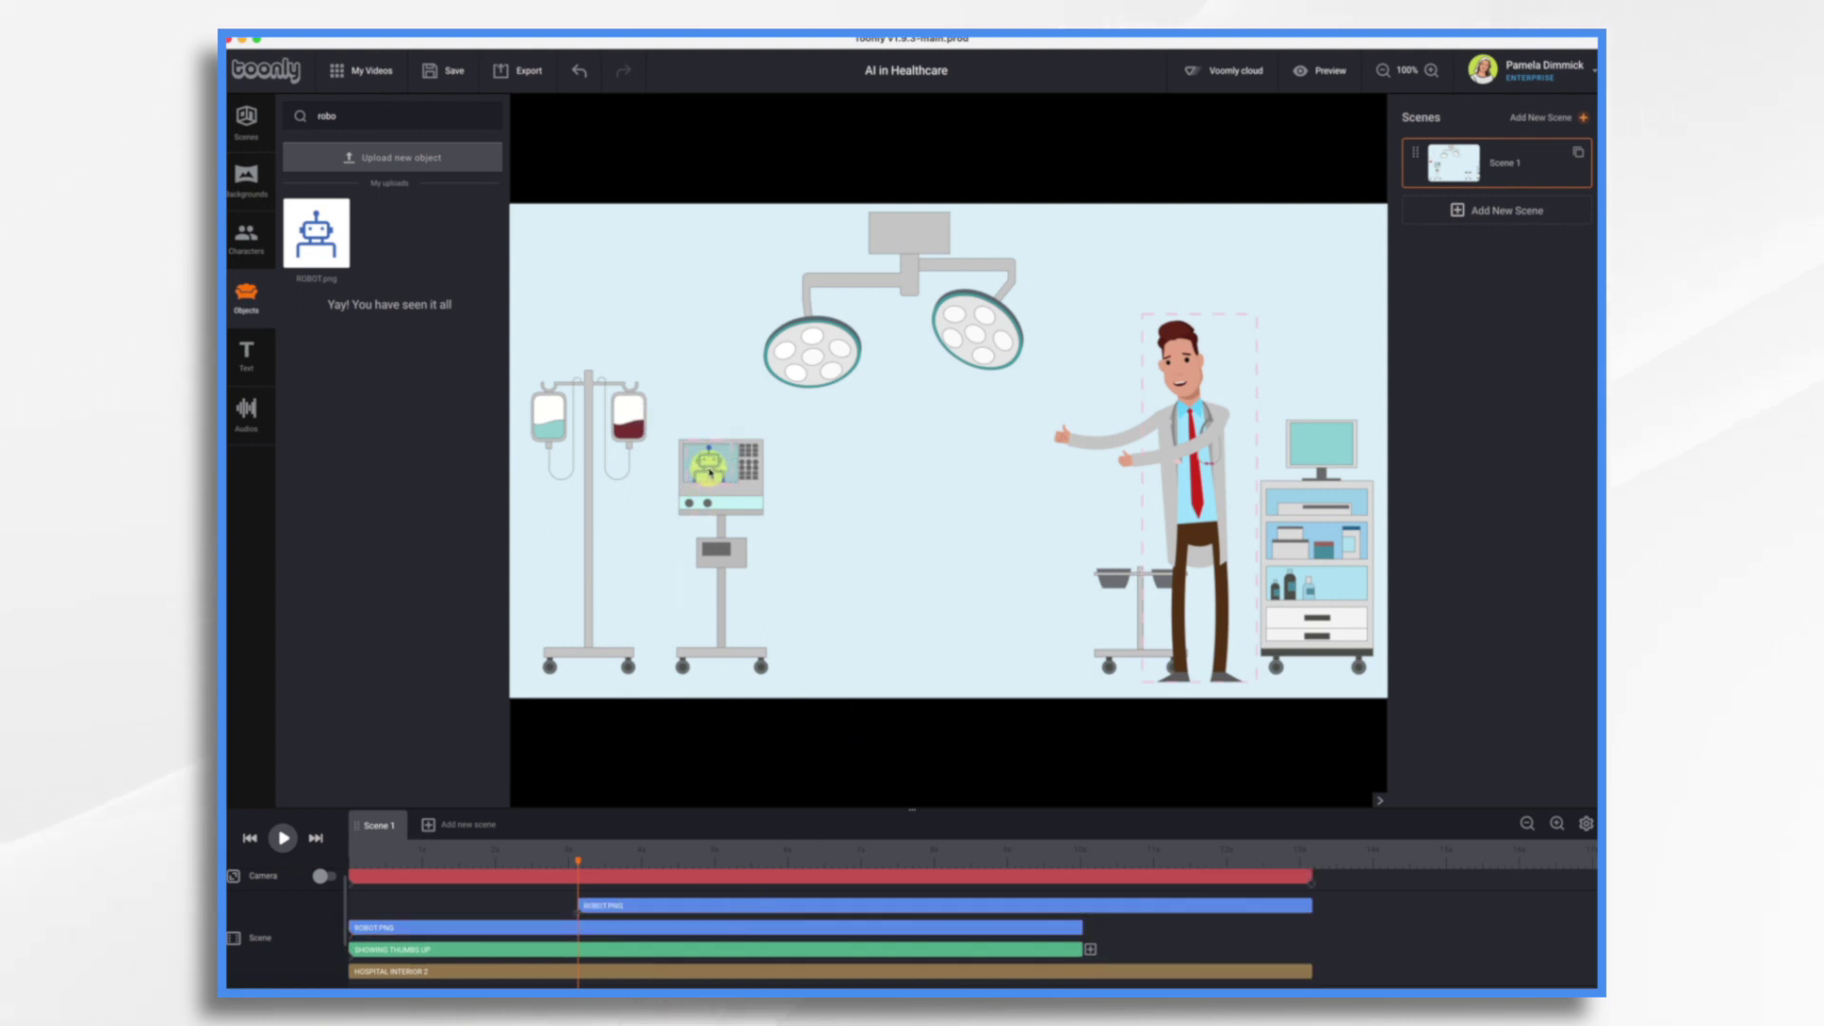
{"action": "left_click_drag", "start_coordinate": [711, 472], "coordinate": [1323, 454]}
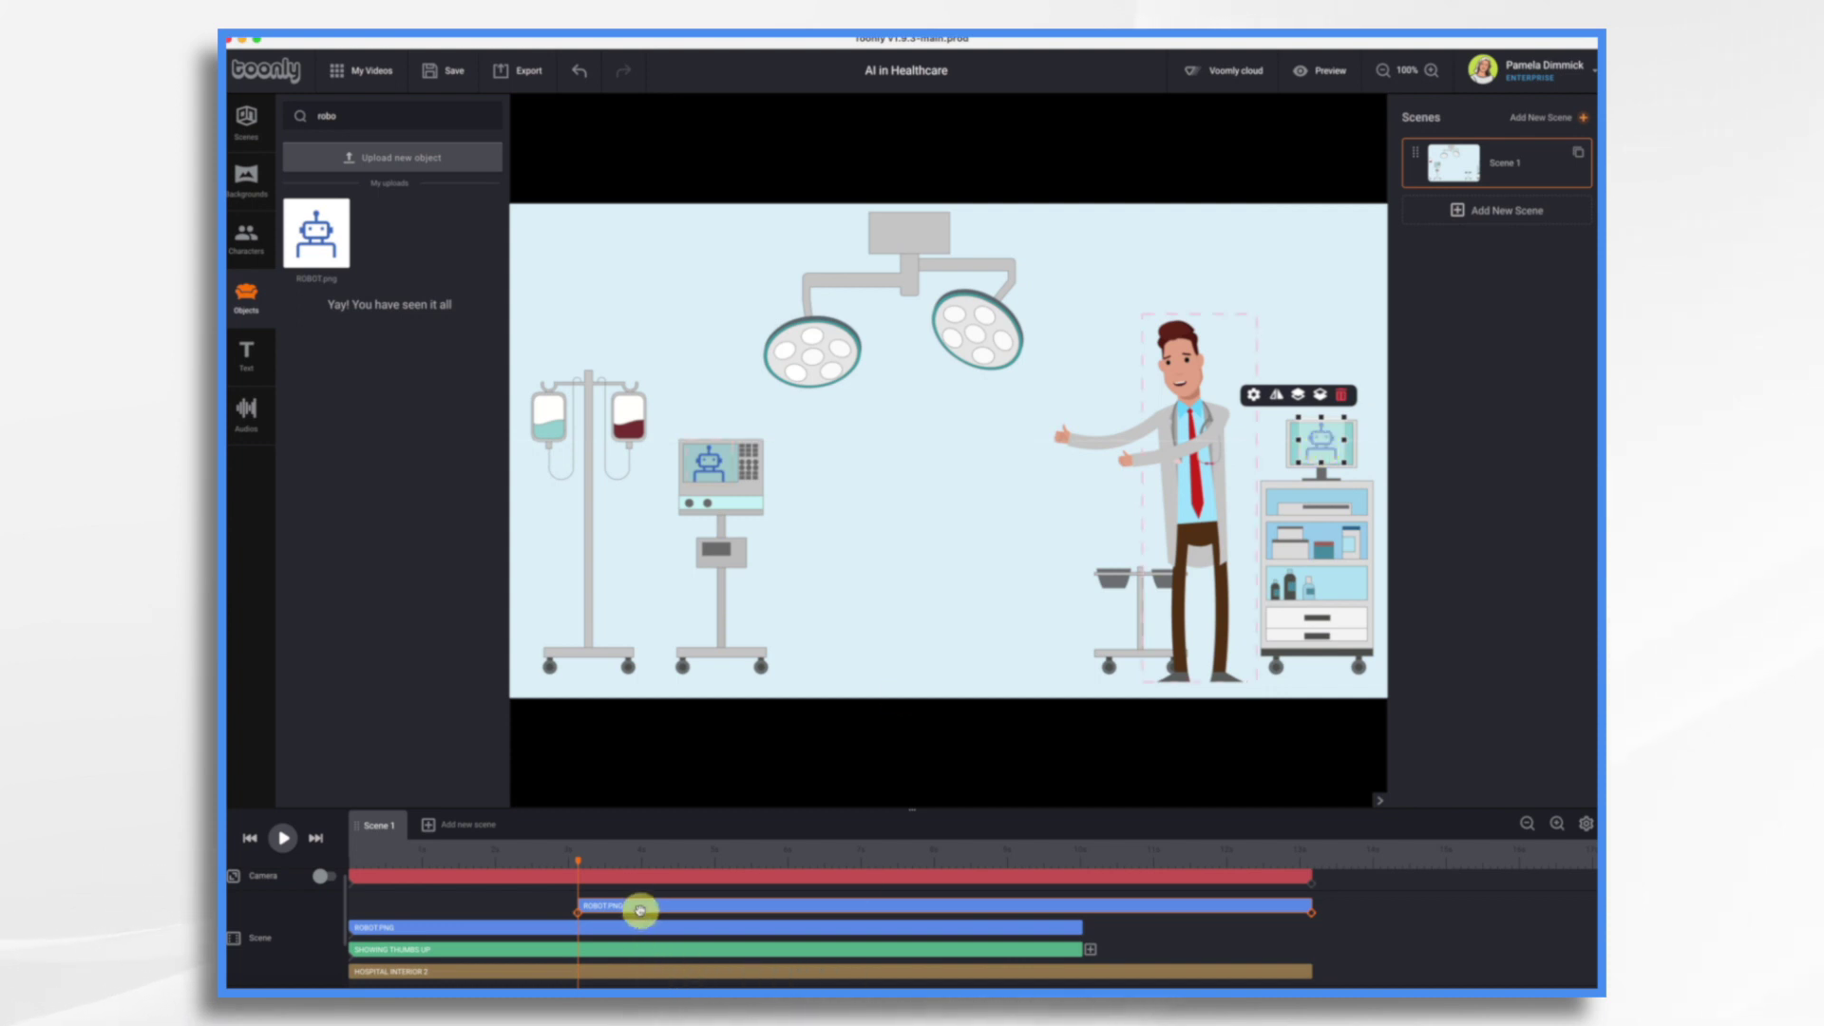
{"action": "left_click_drag", "start_coordinate": [640, 906], "coordinate": [387, 904]}
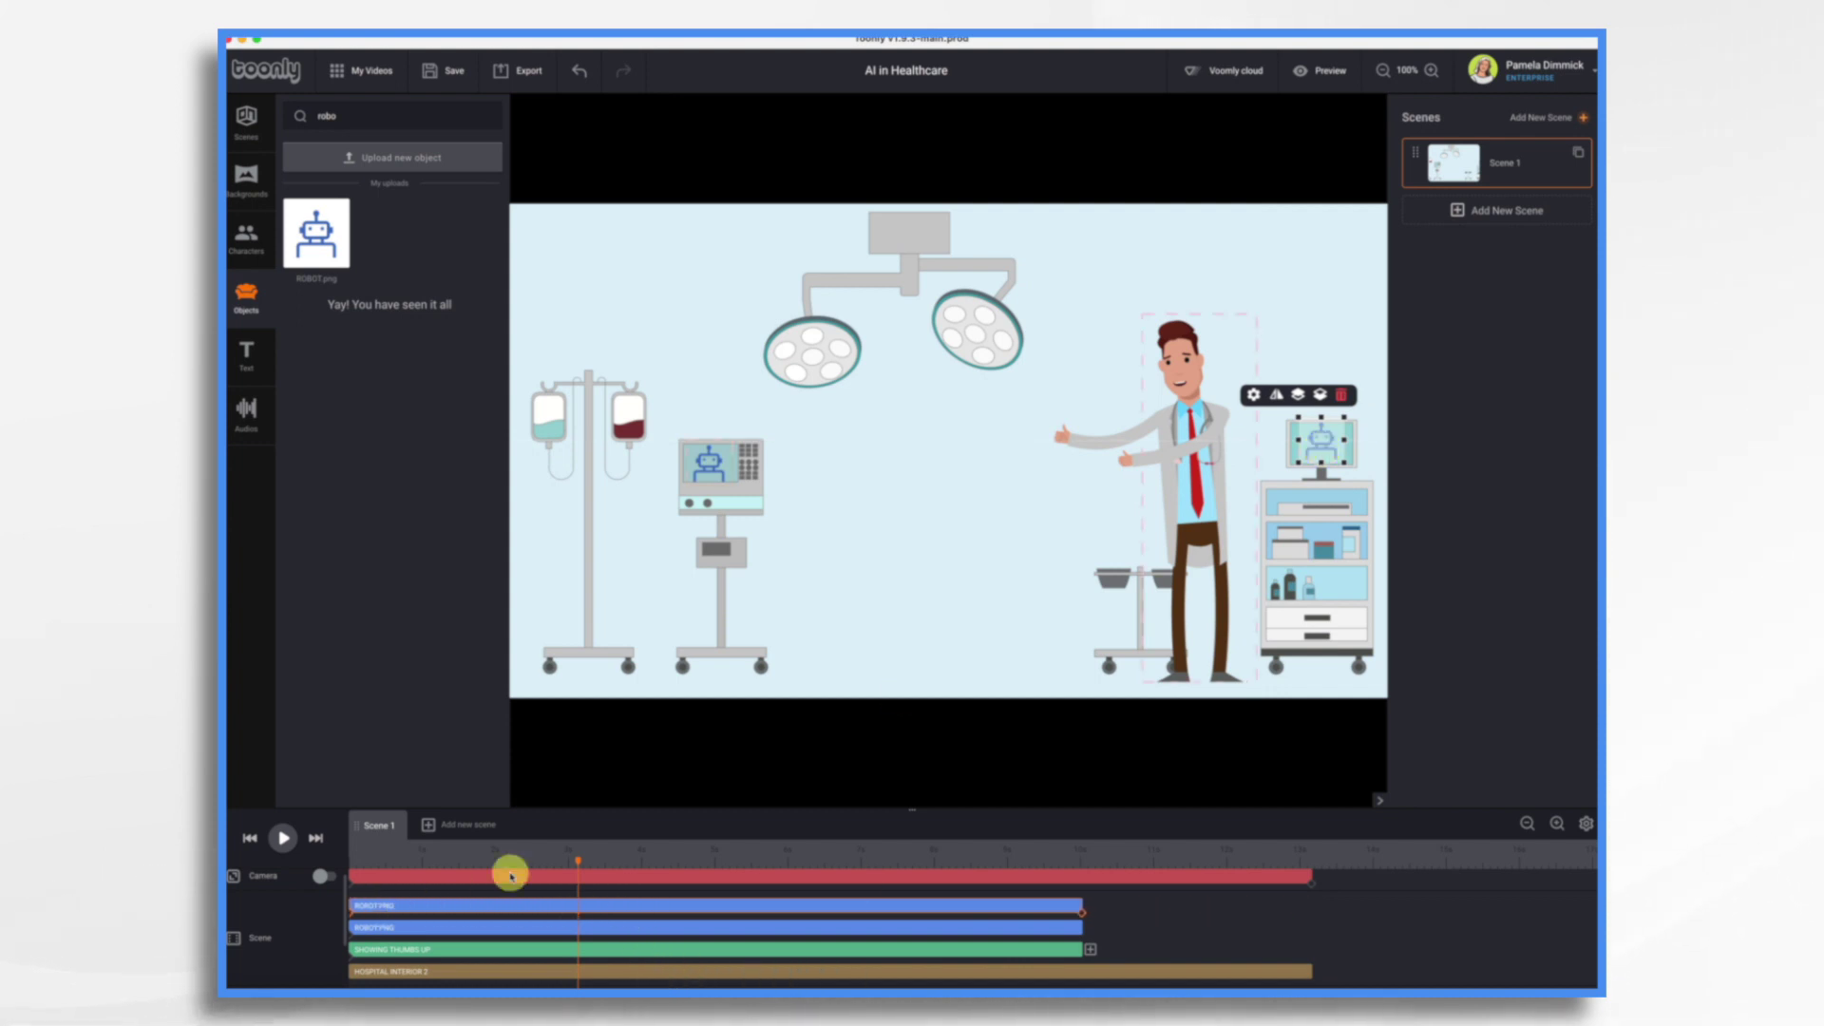
{"action": "left_click_drag", "start_coordinate": [1311, 971], "coordinate": [1082, 971]}
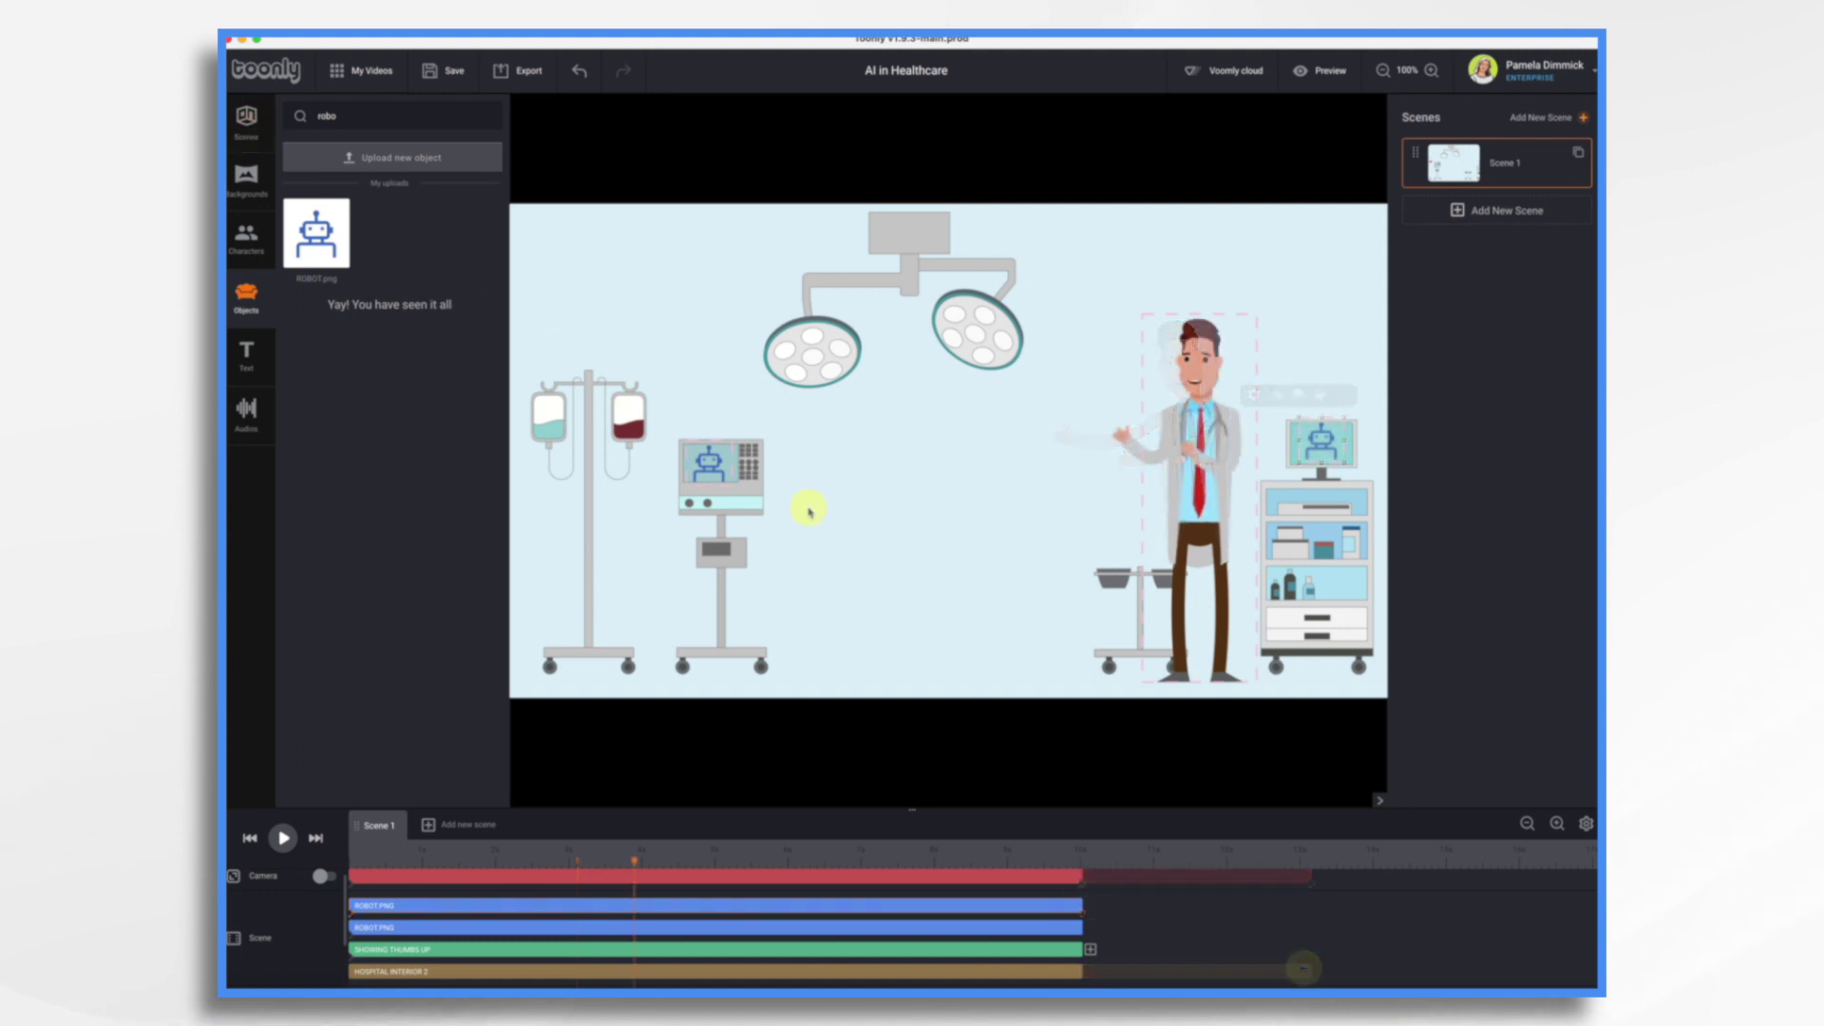
Step: Add a Slidy text title reading 'AI in Healthcare' and colour it teal
{"action": "left_click", "coordinate": [246, 356]}
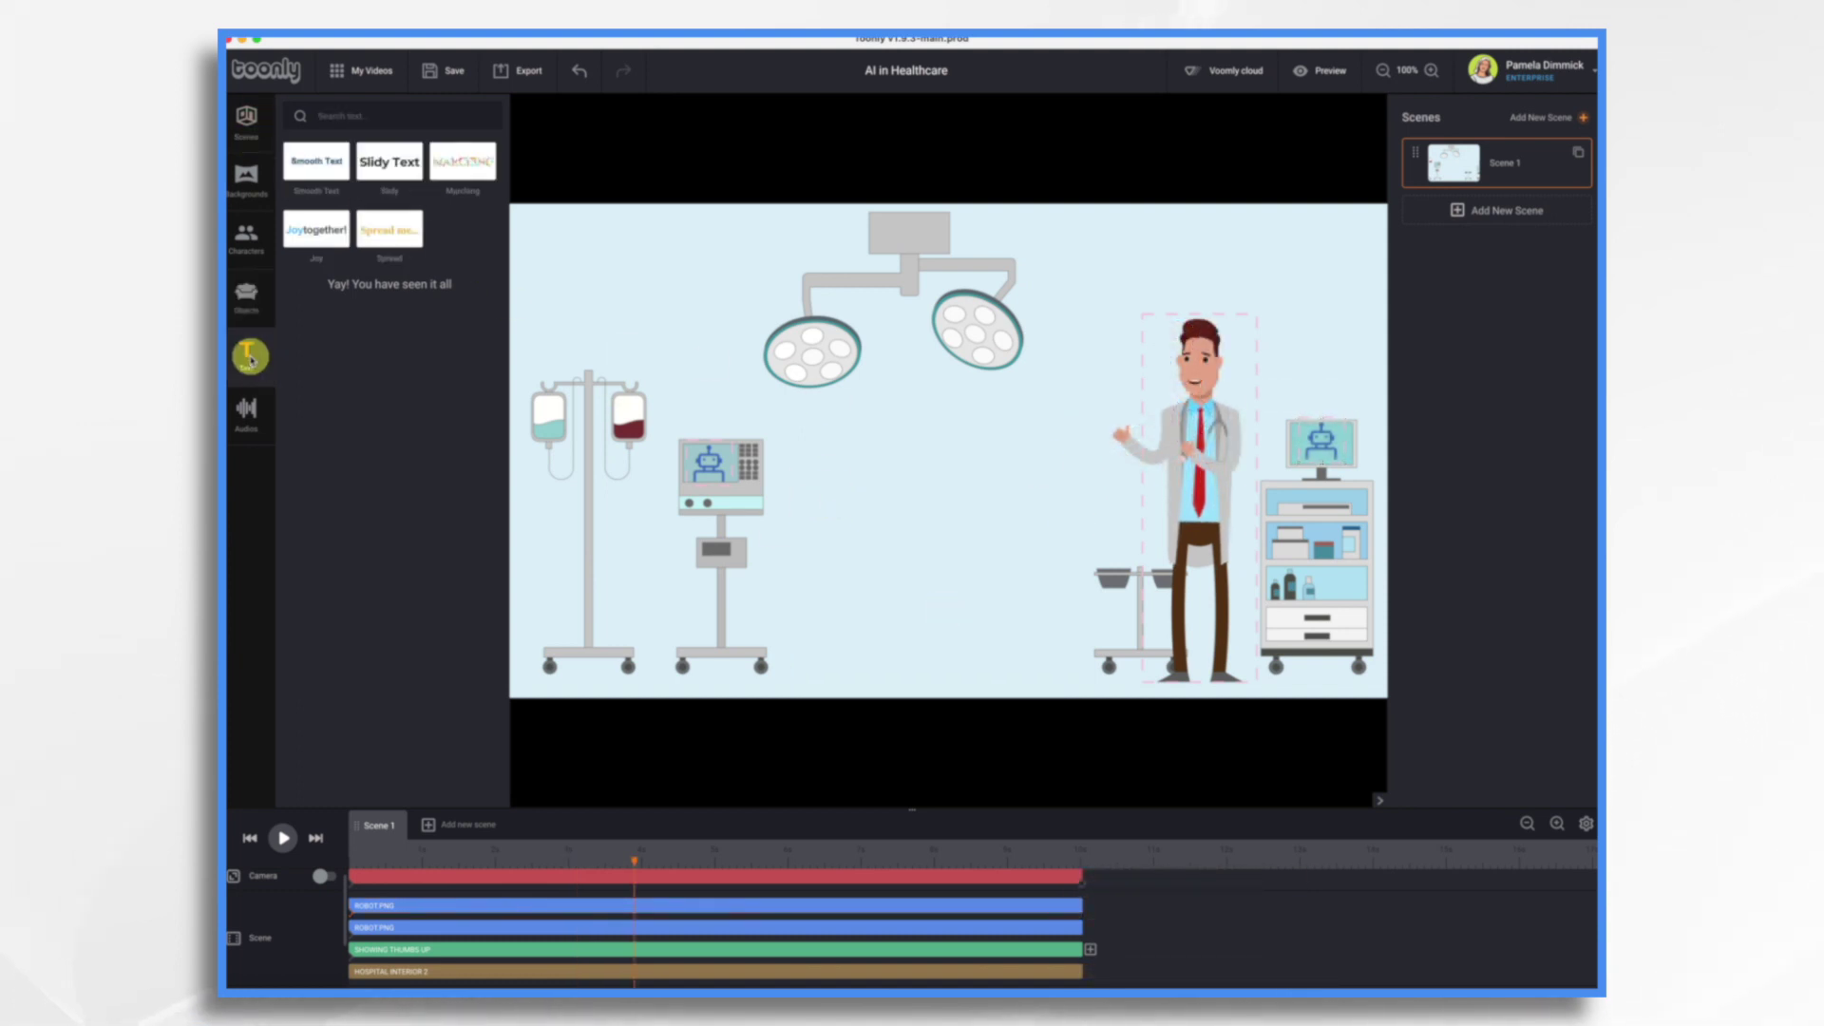
{"action": "left_click_drag", "start_coordinate": [380, 163], "coordinate": [1013, 415]}
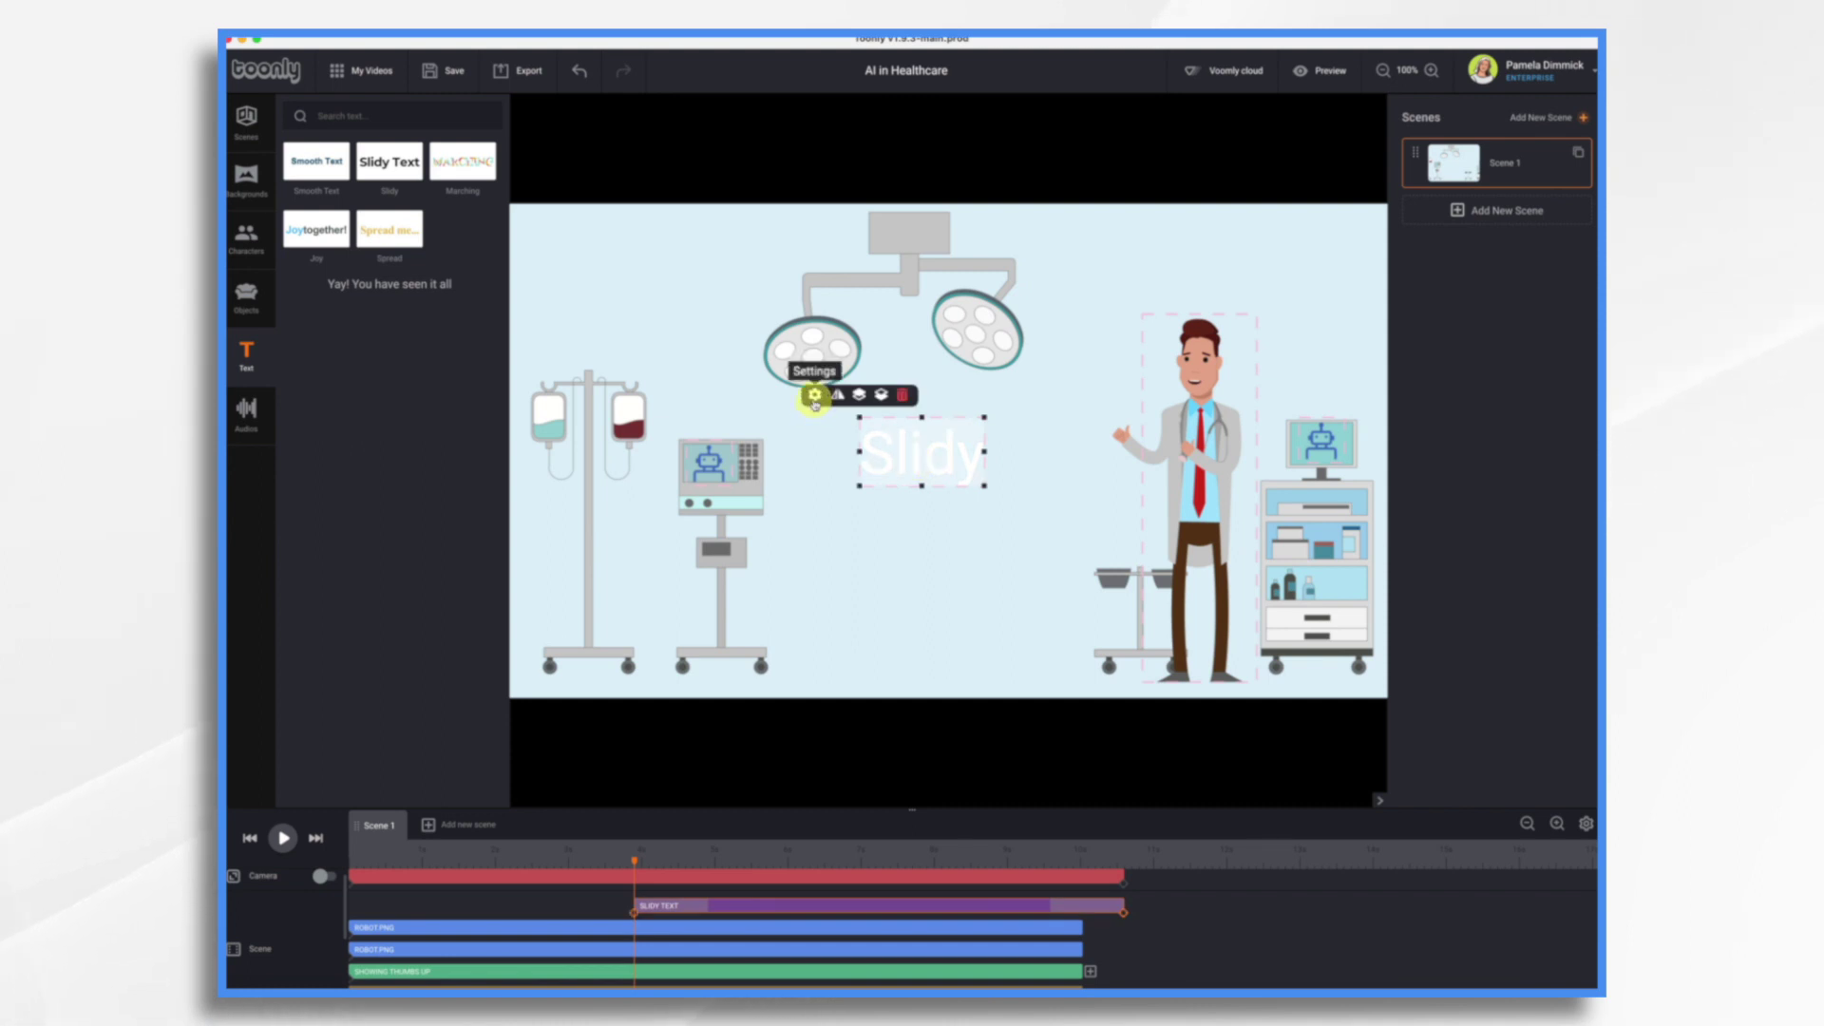
{"action": "left_click", "coordinate": [812, 392]}
{"action": "double_click", "coordinate": [595, 469]}
{"action": "key", "text": "BackSpace"}
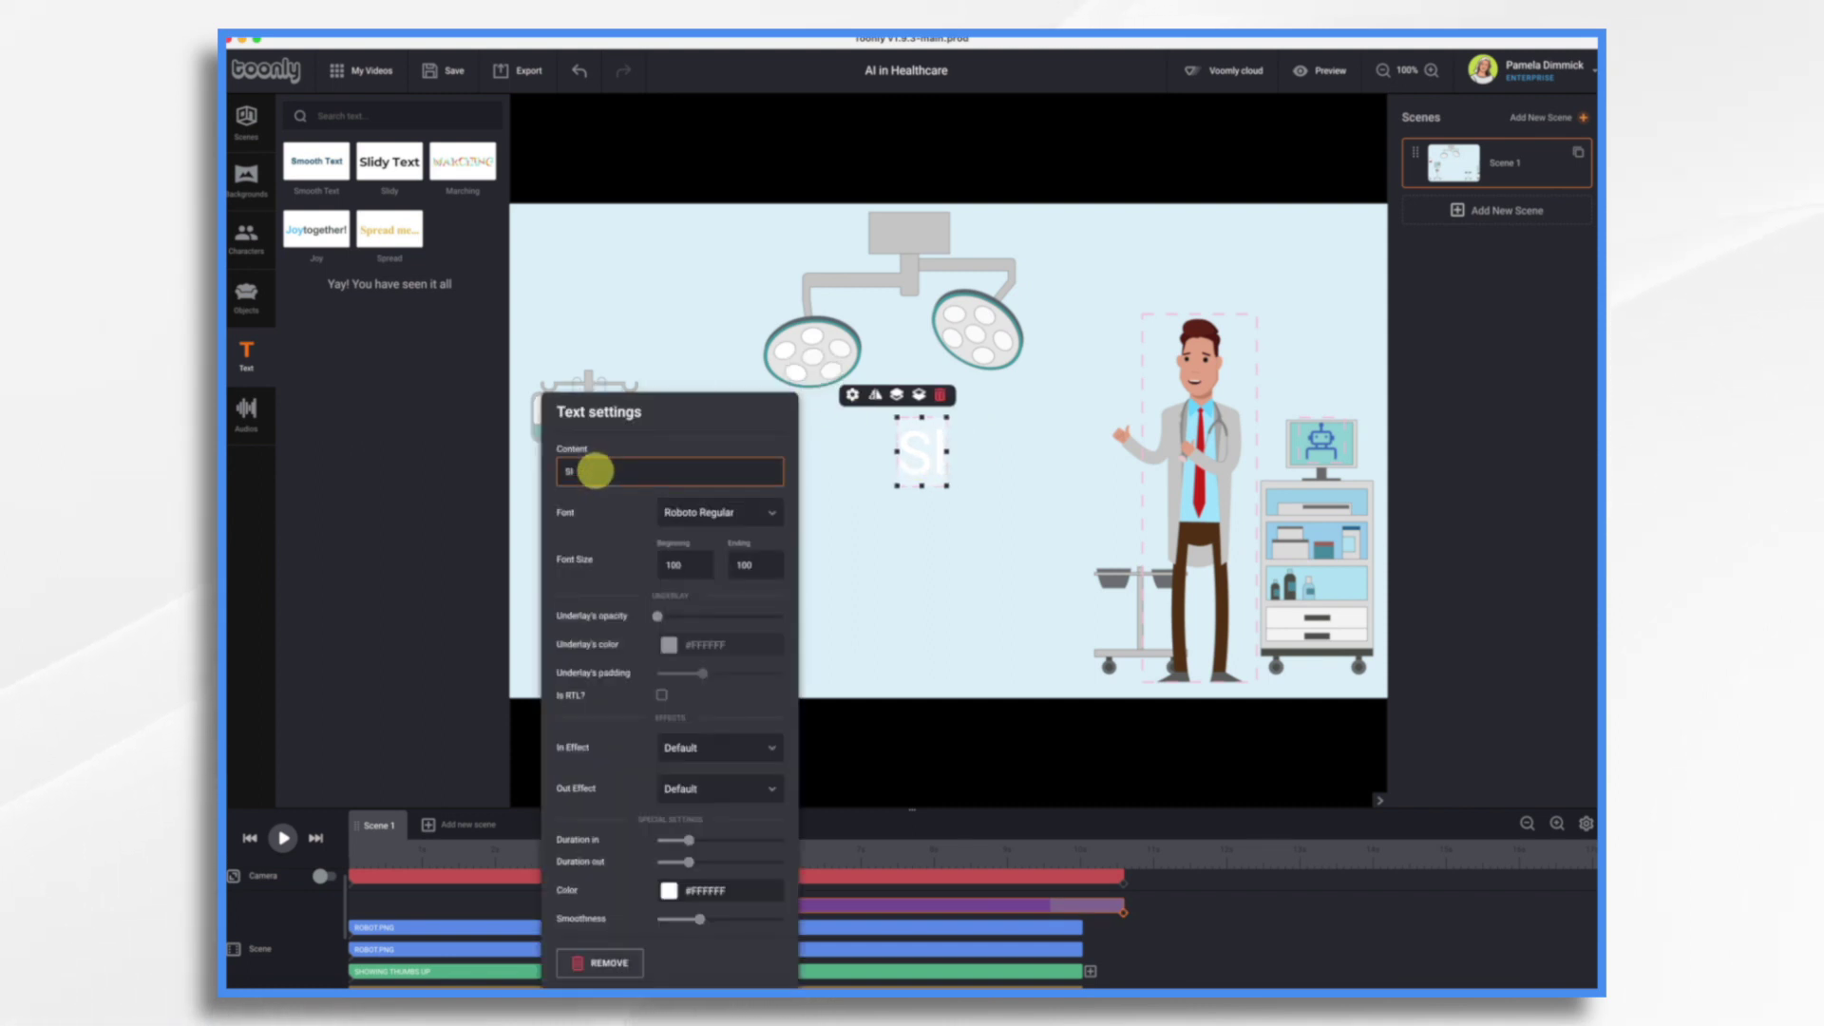
{"action": "type", "text": "AI i"}
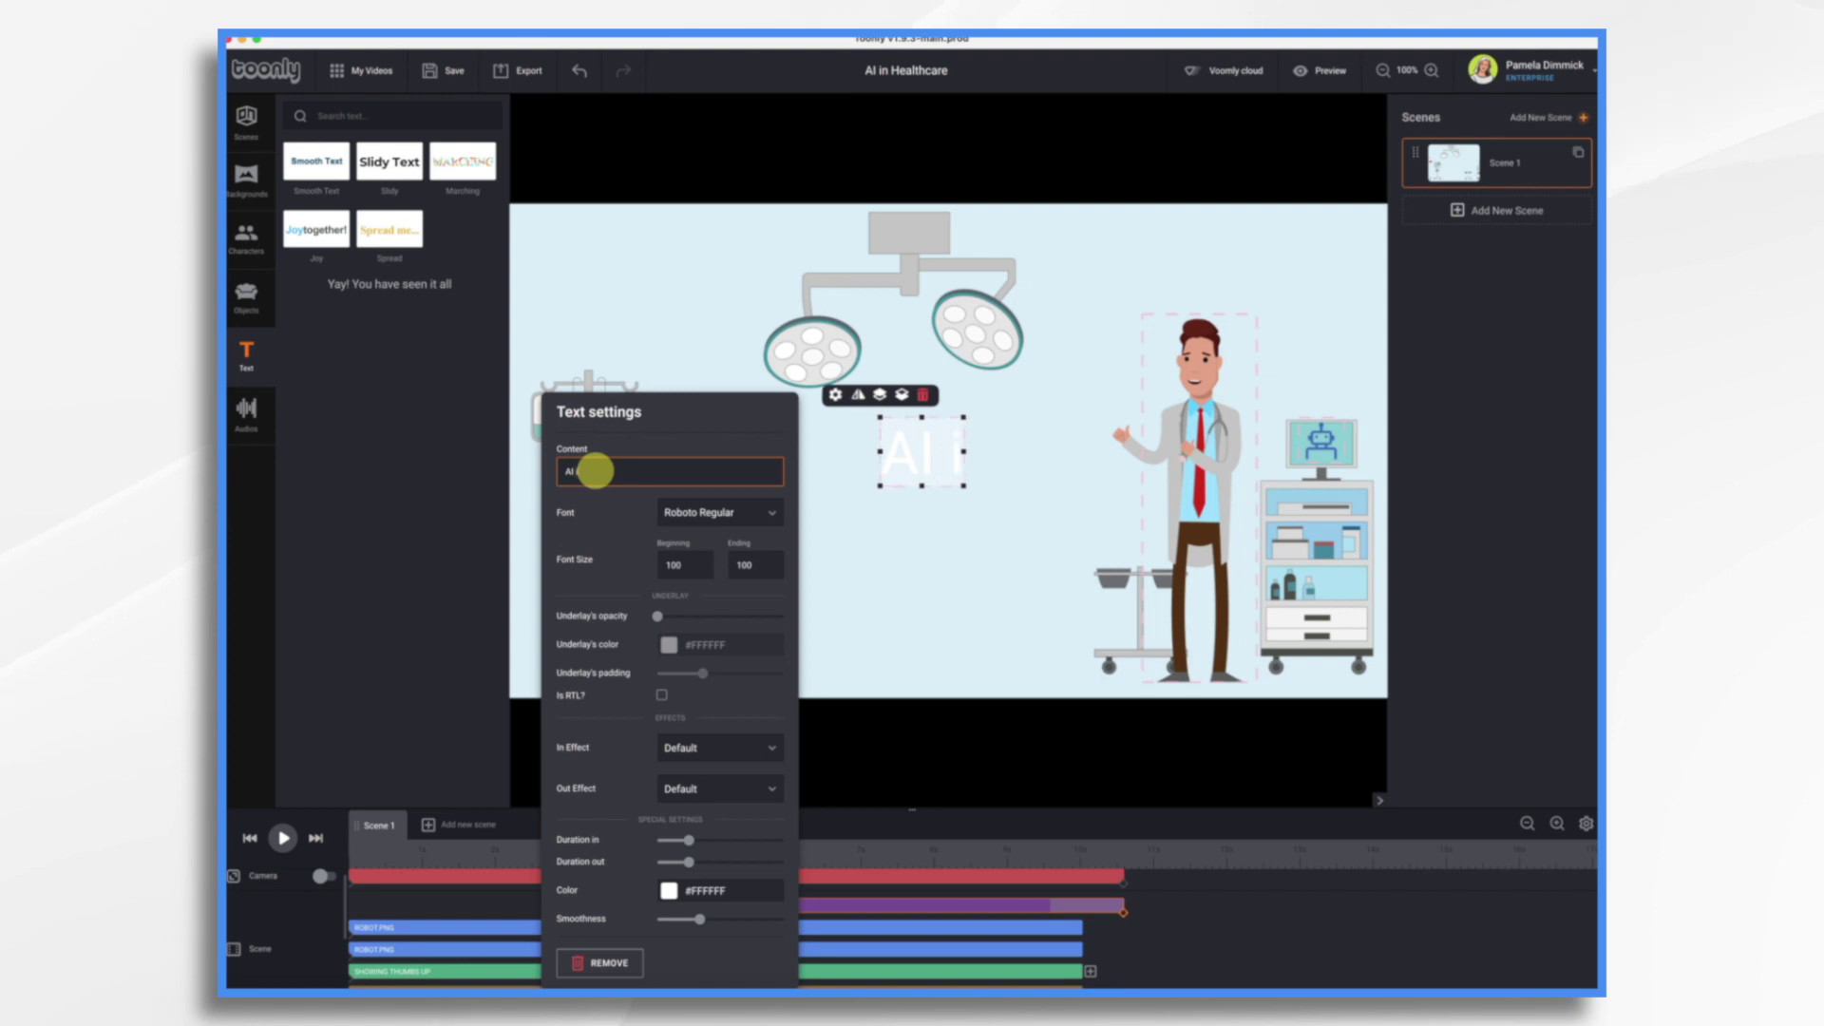
{"action": "type", "text": "n Healthcare"}
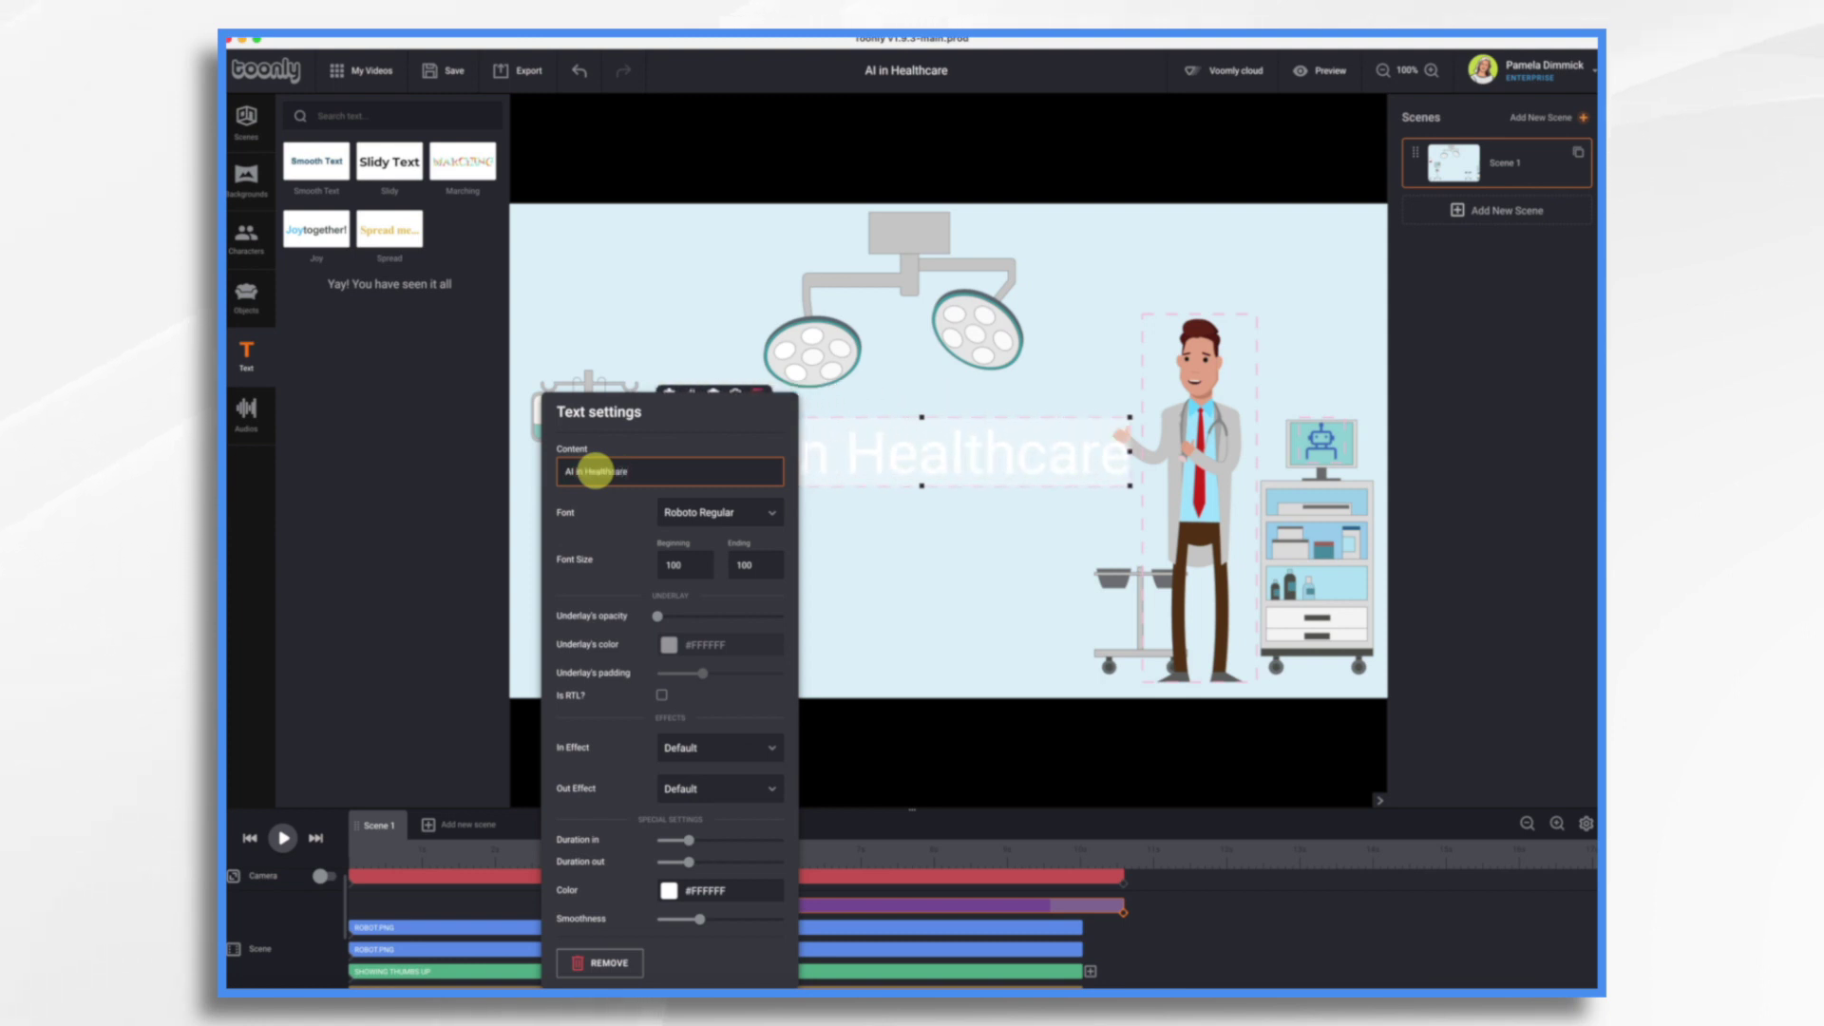
{"action": "left_click", "coordinate": [668, 890]}
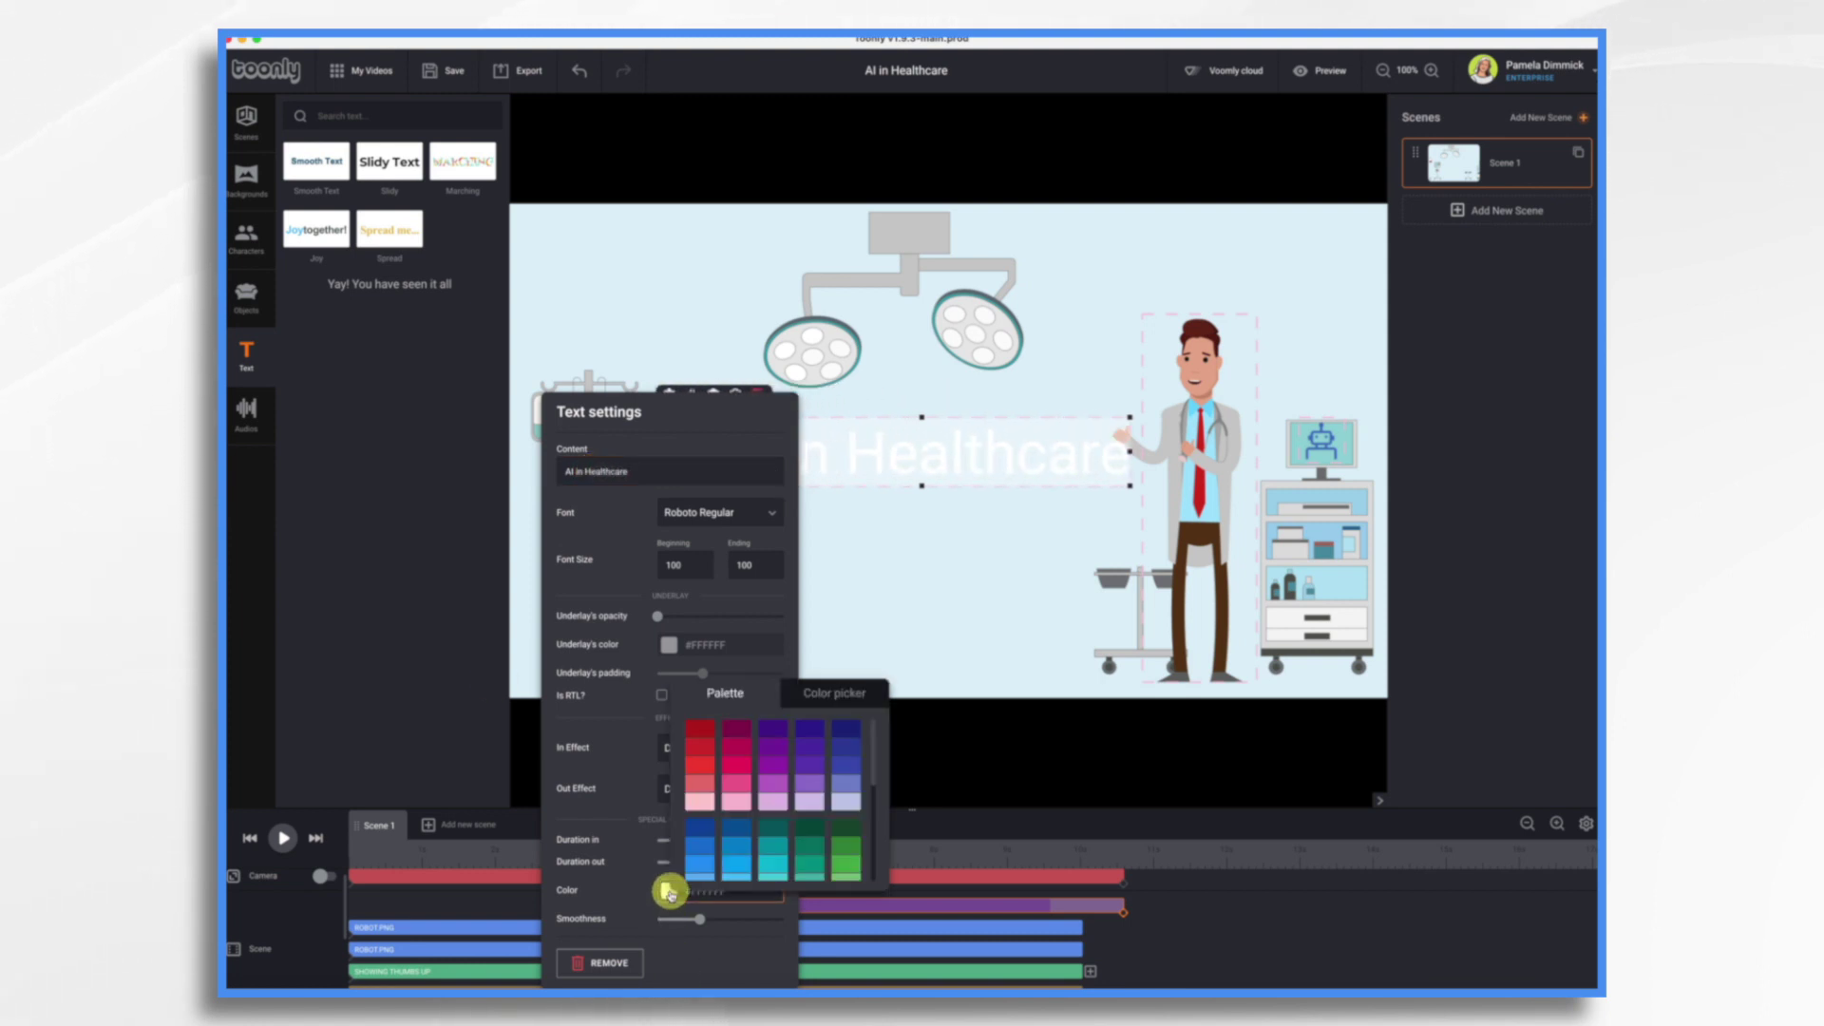
{"action": "left_click", "coordinate": [801, 869]}
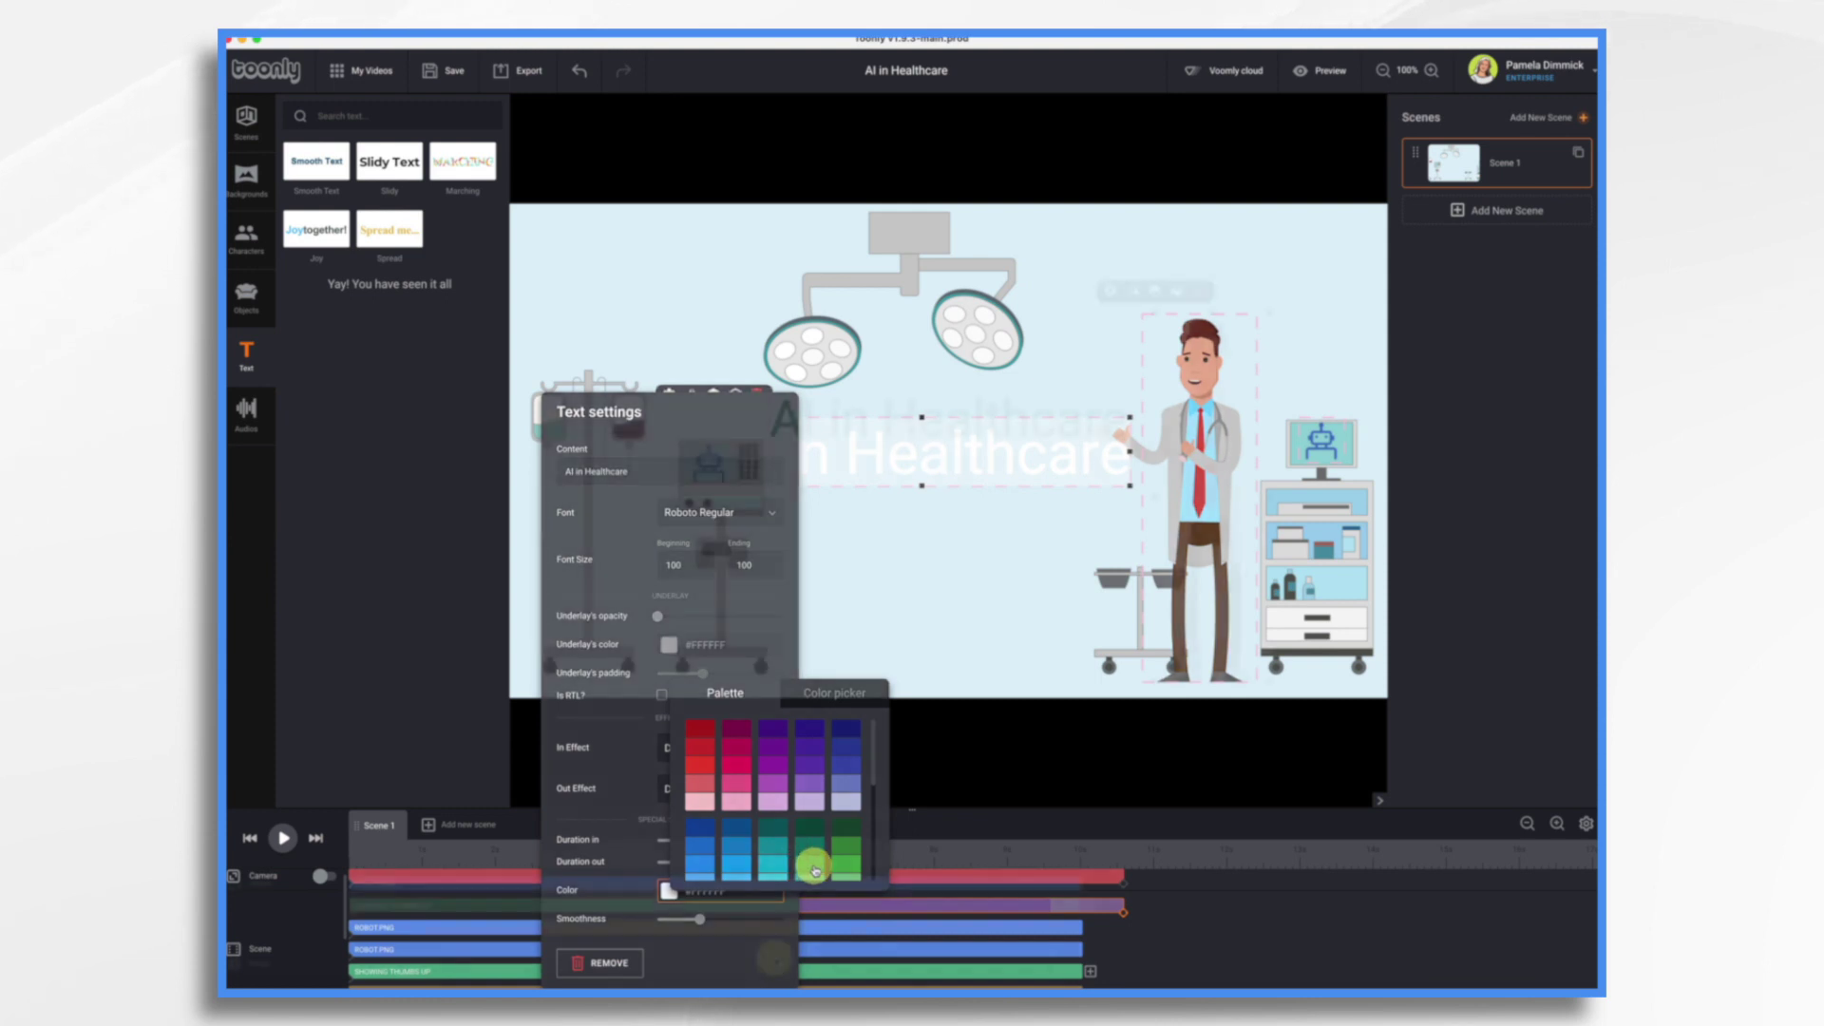
Step: Bring the doctor character to the foreground and select the small robot on the monitor
{"action": "left_click", "coordinate": [1226, 399]}
{"action": "left_click", "coordinate": [1154, 292]}
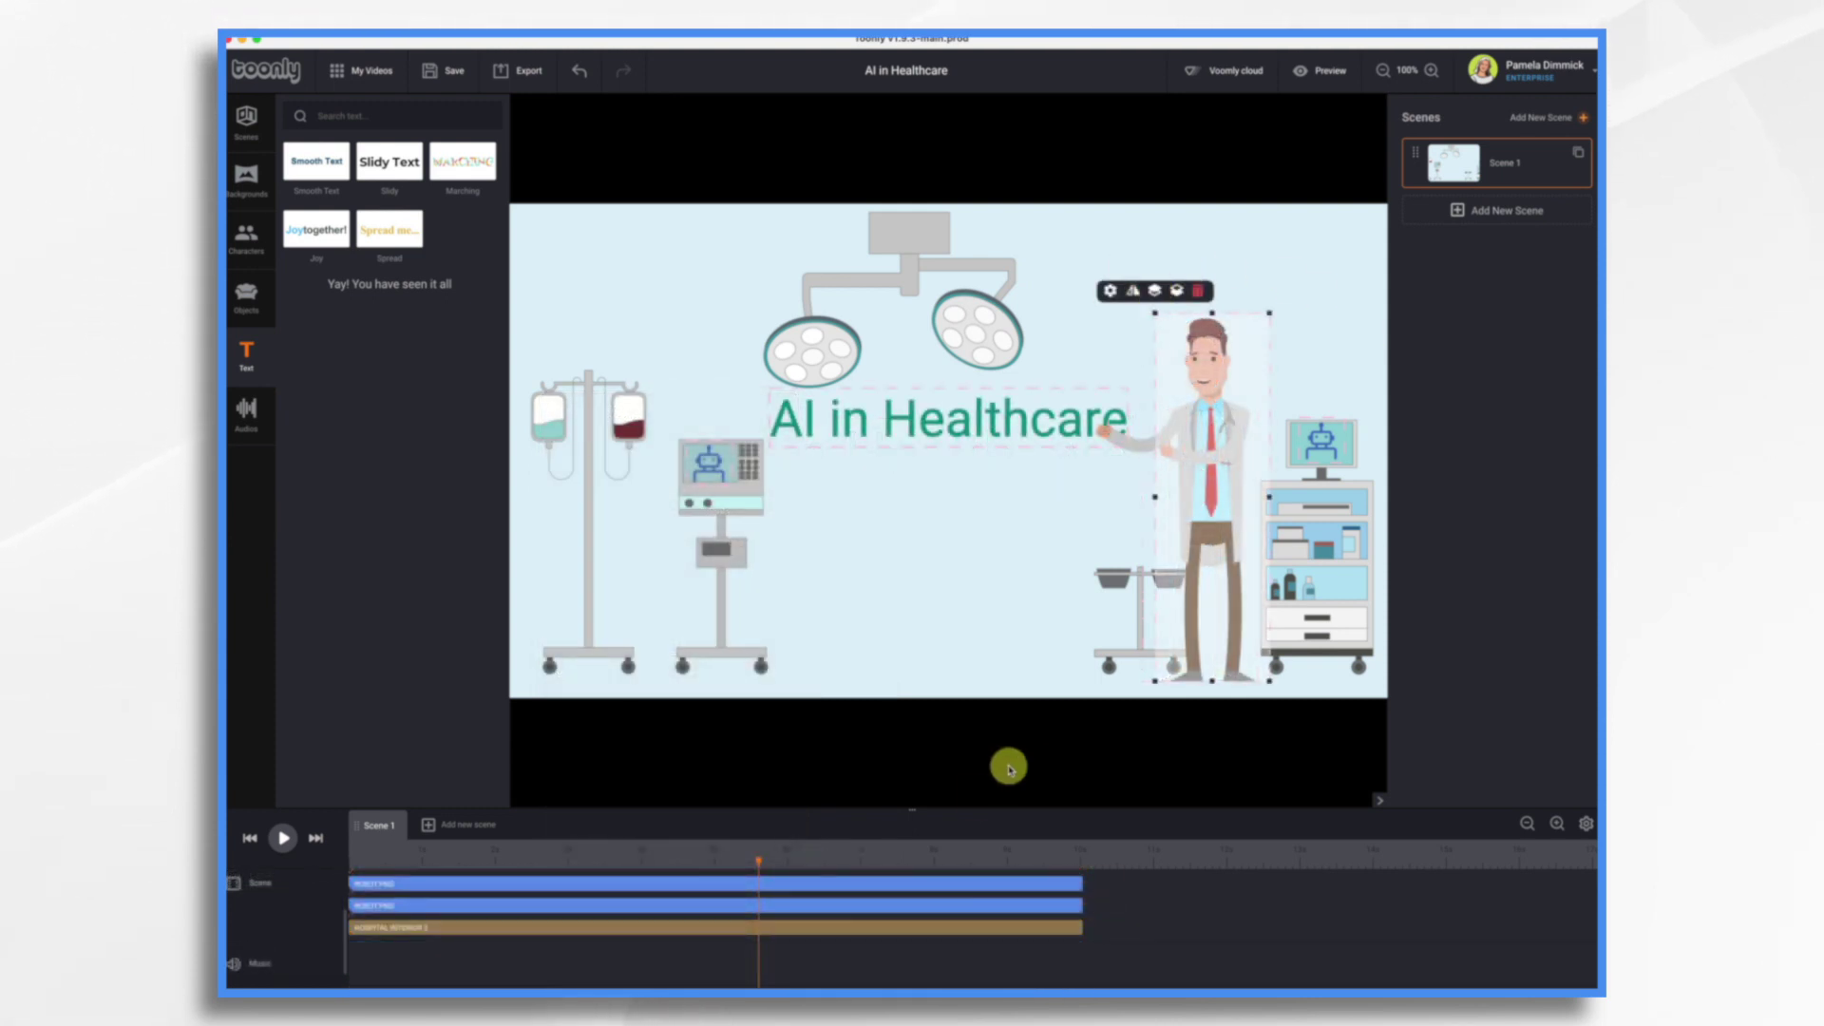
{"action": "scroll", "coordinate": [761, 864], "scroll_direction": "up", "scroll_amount": 3}
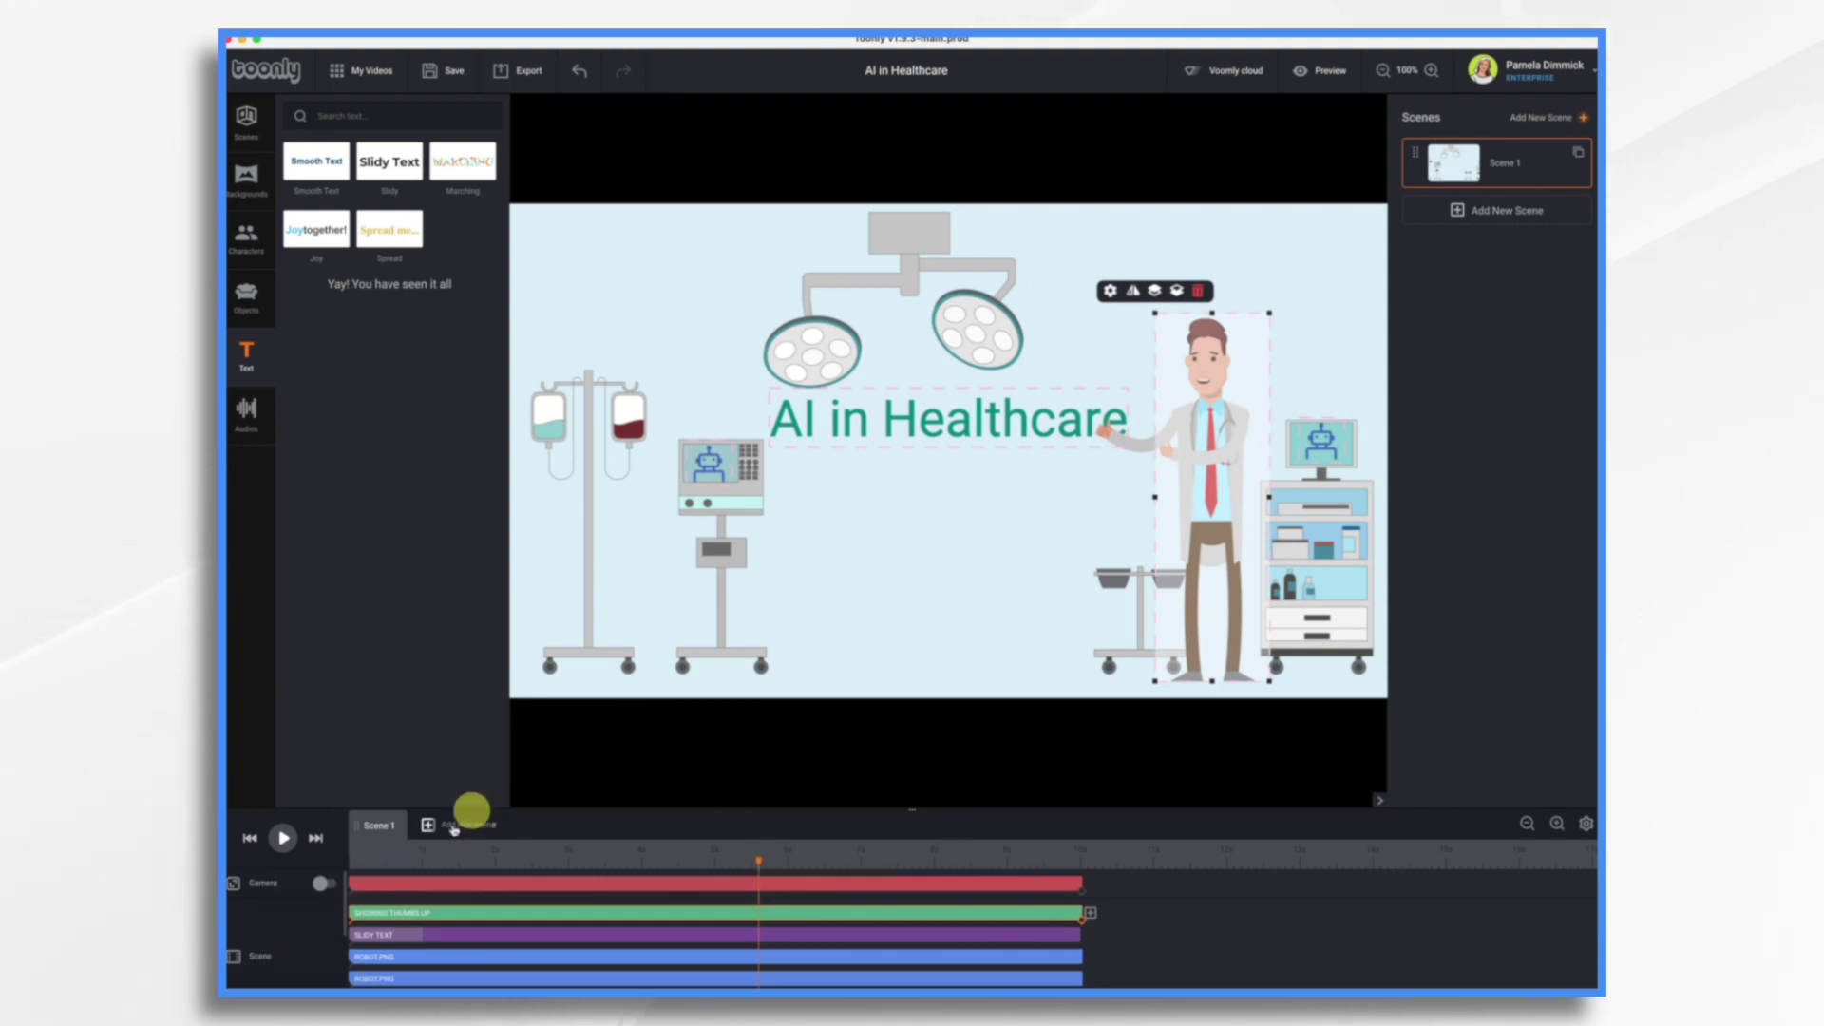
{"action": "left_click", "coordinate": [705, 472]}
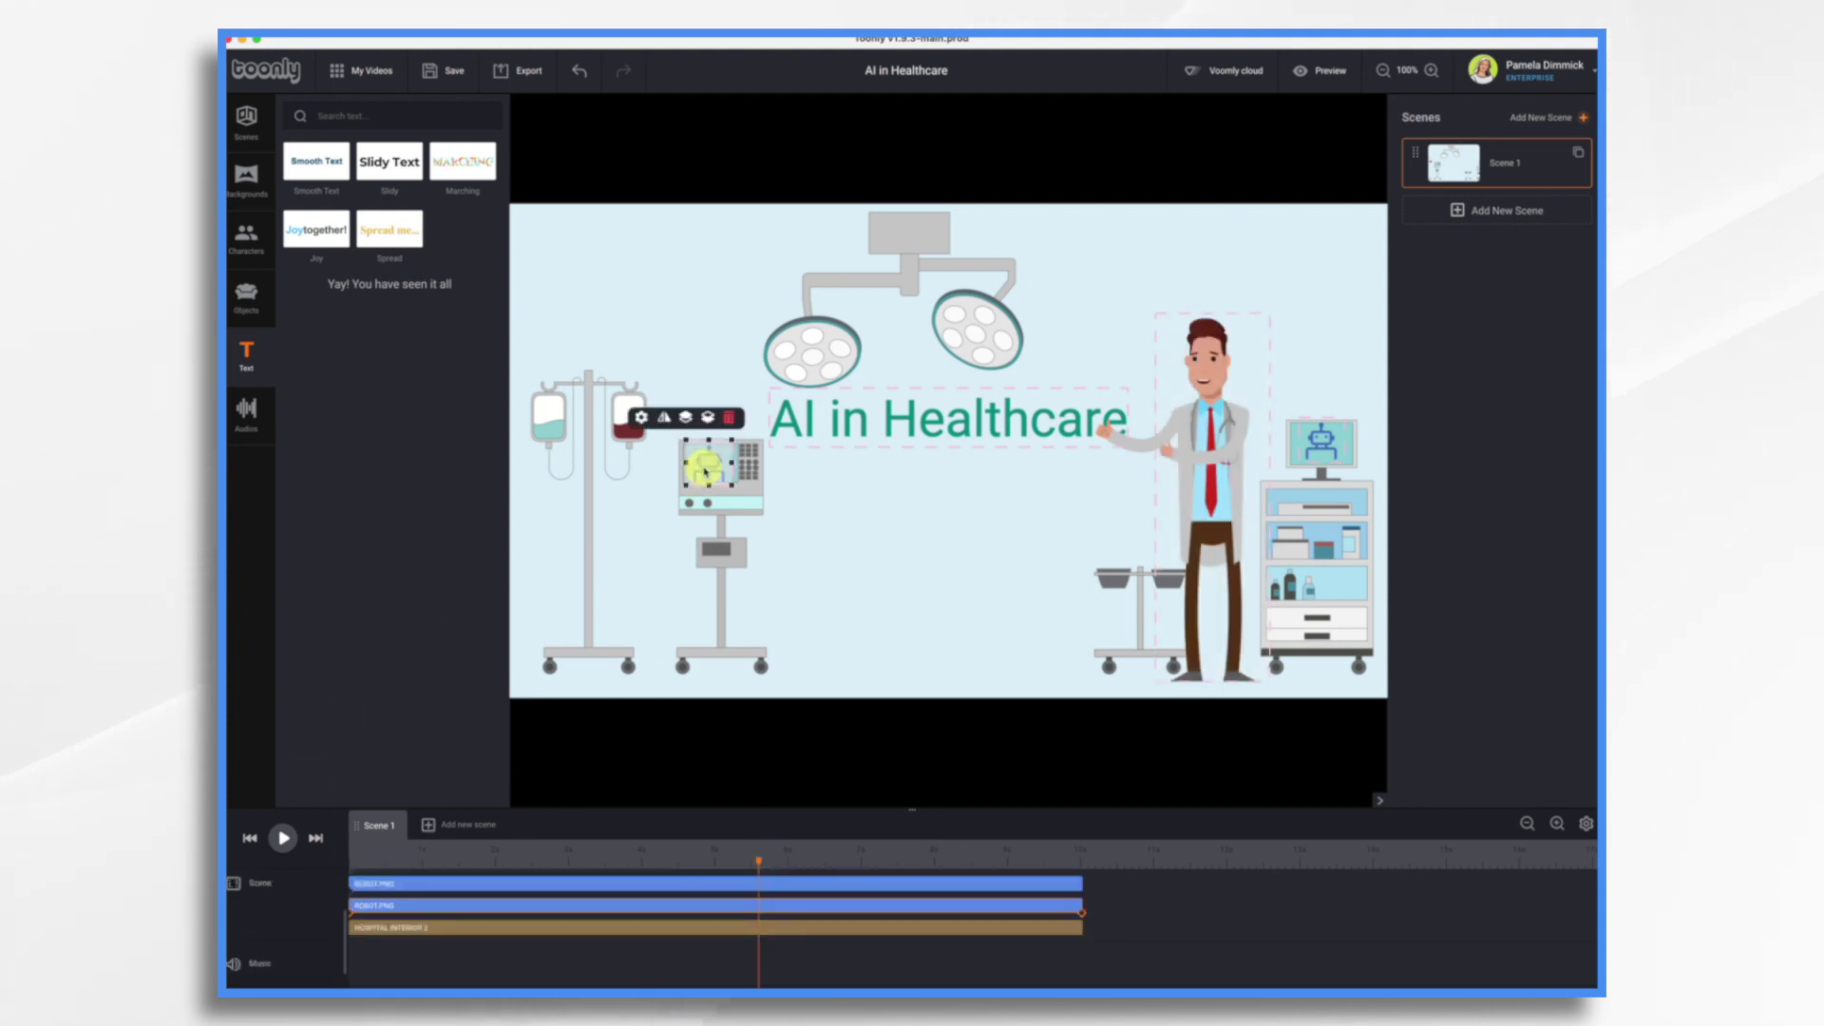
Step: Pull the robot off the monitor and place it, enlarged, beneath the title
{"action": "left_click_drag", "start_coordinate": [704, 472], "coordinate": [978, 534]}
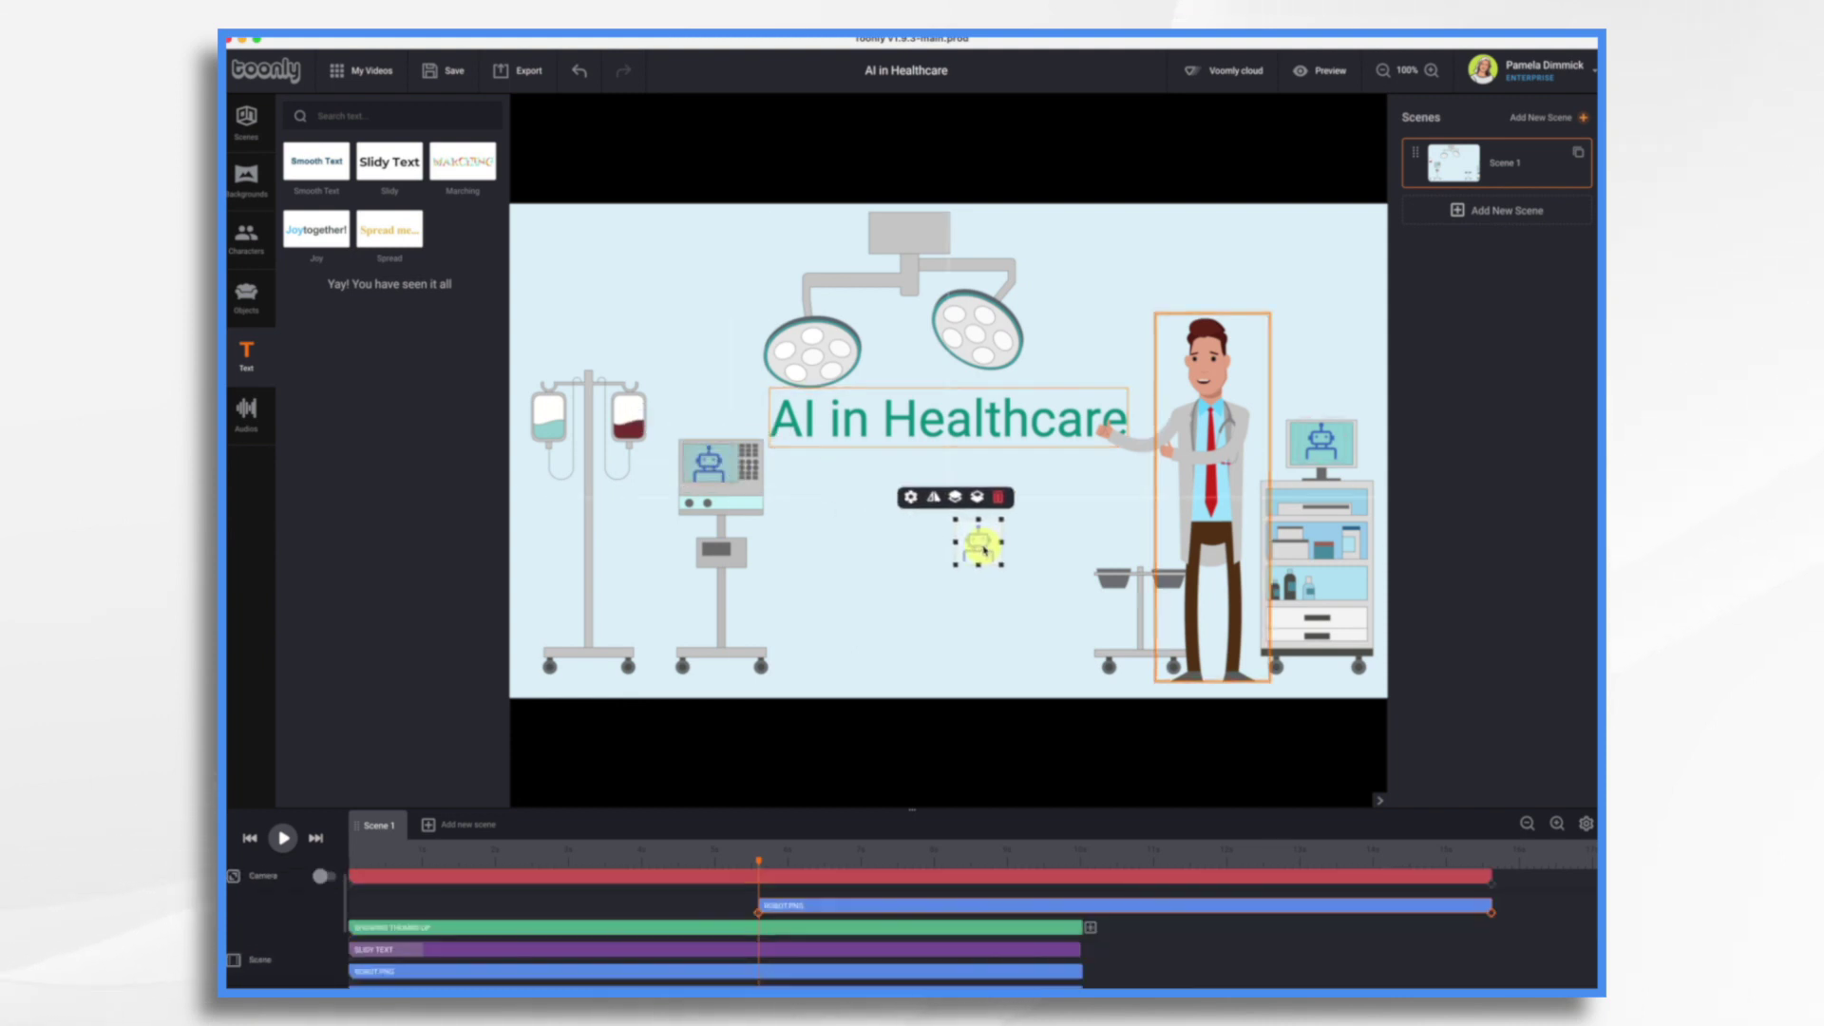
{"action": "left_click_drag", "start_coordinate": [1051, 472], "coordinate": [939, 592]}
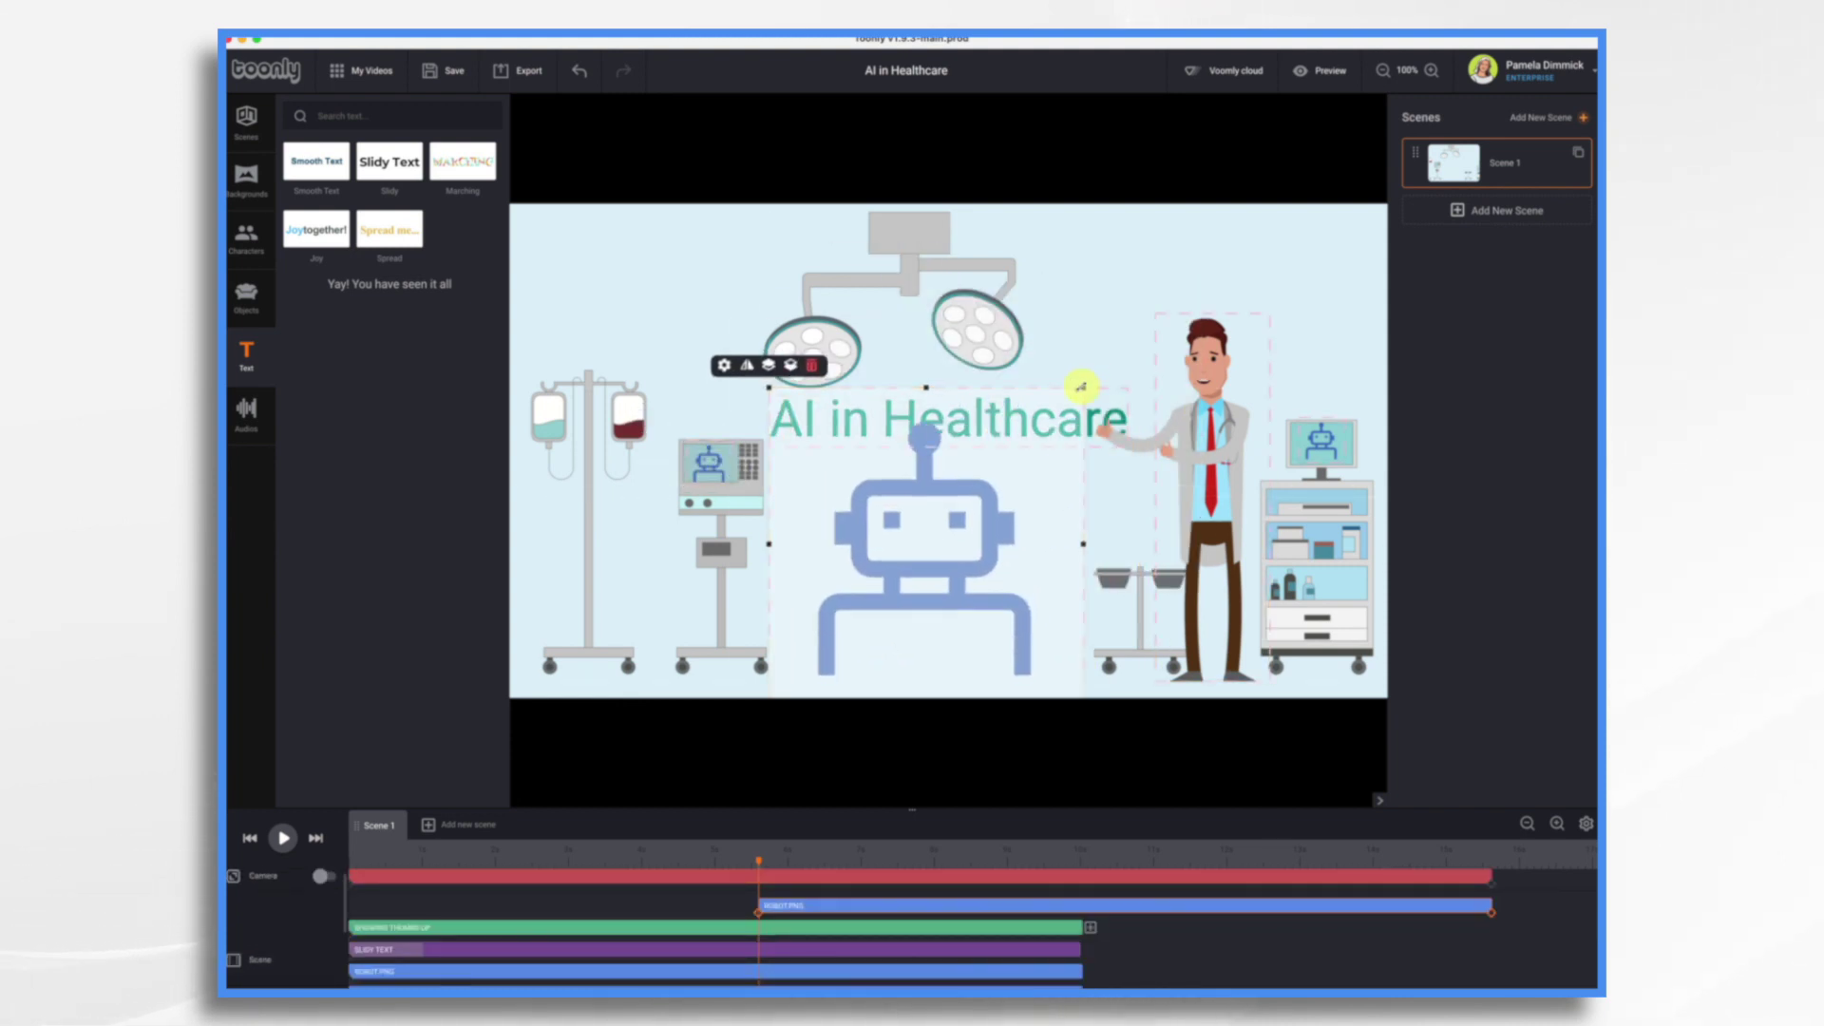
{"action": "left_click_drag", "start_coordinate": [1083, 387], "coordinate": [1054, 411]}
{"action": "left_click_drag", "start_coordinate": [914, 532], "coordinate": [935, 556]}
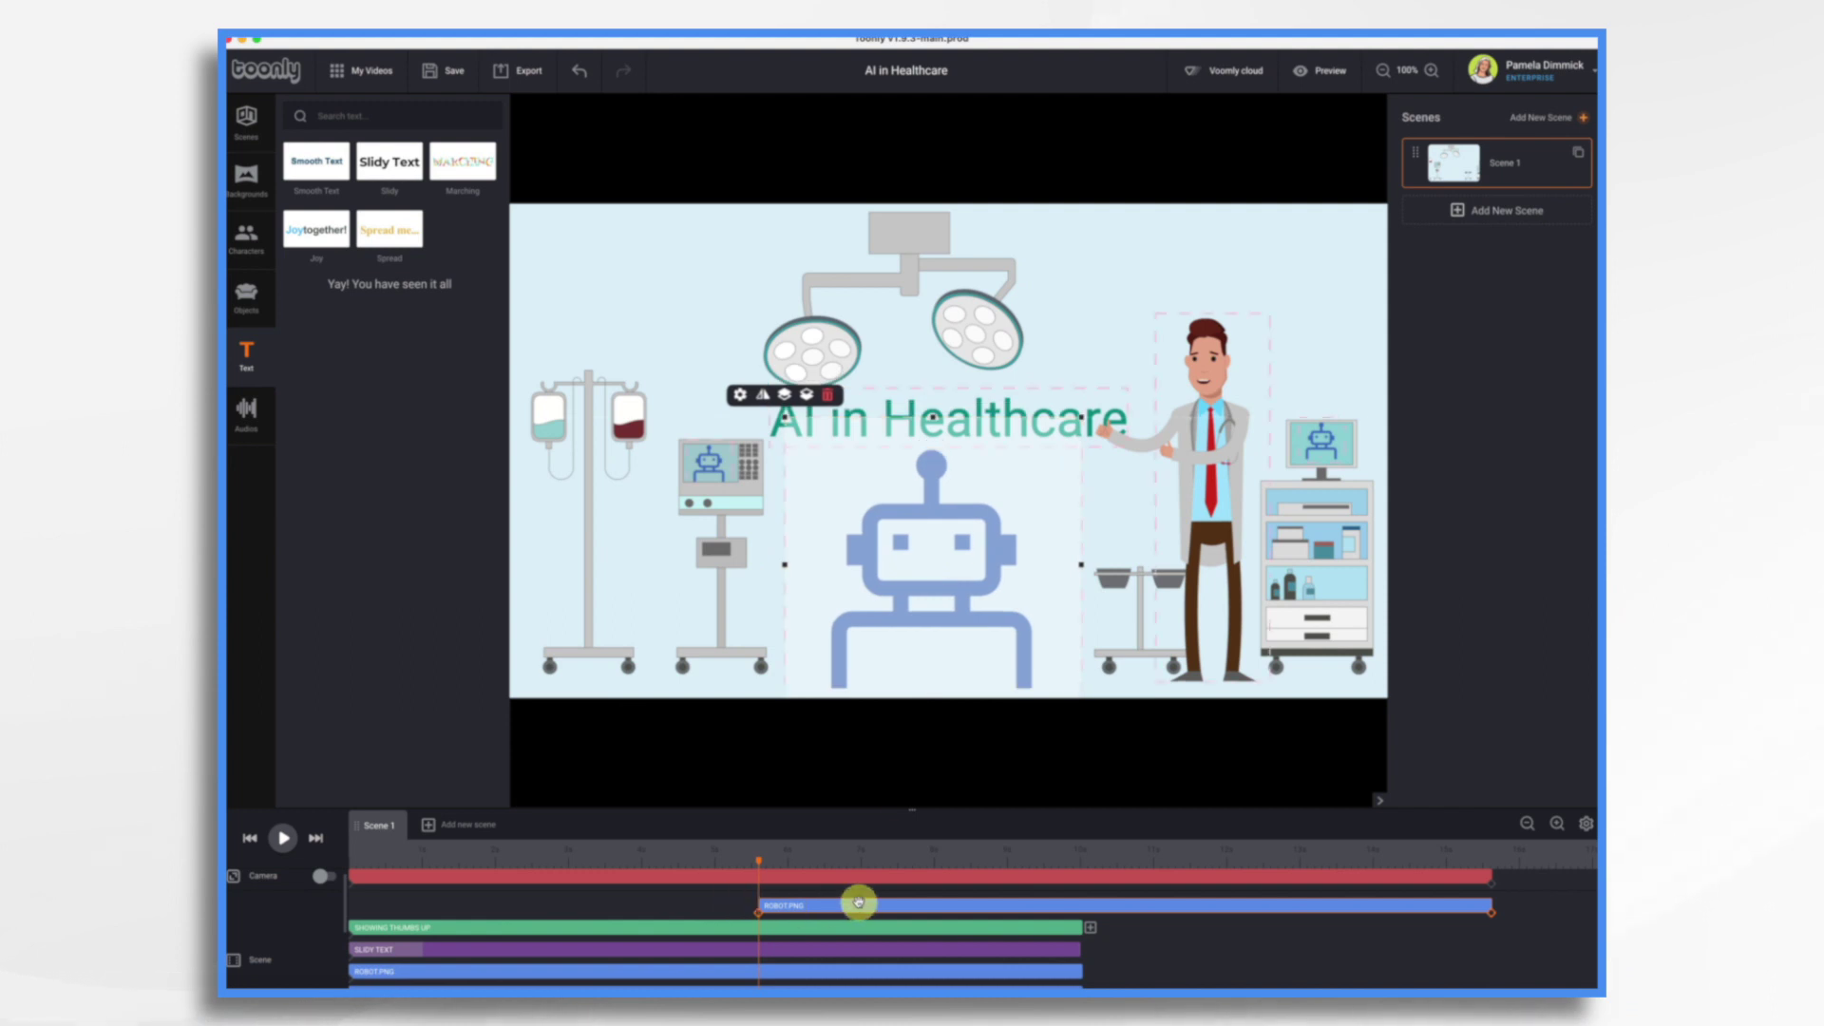
Step: Shift the robot's clip earlier and rewind the playhead to the scene start
{"action": "left_click_drag", "start_coordinate": [858, 902], "coordinate": [645, 920]}
{"action": "left_click_drag", "start_coordinate": [758, 861], "coordinate": [338, 888]}
{"action": "left_click", "coordinate": [285, 840]}
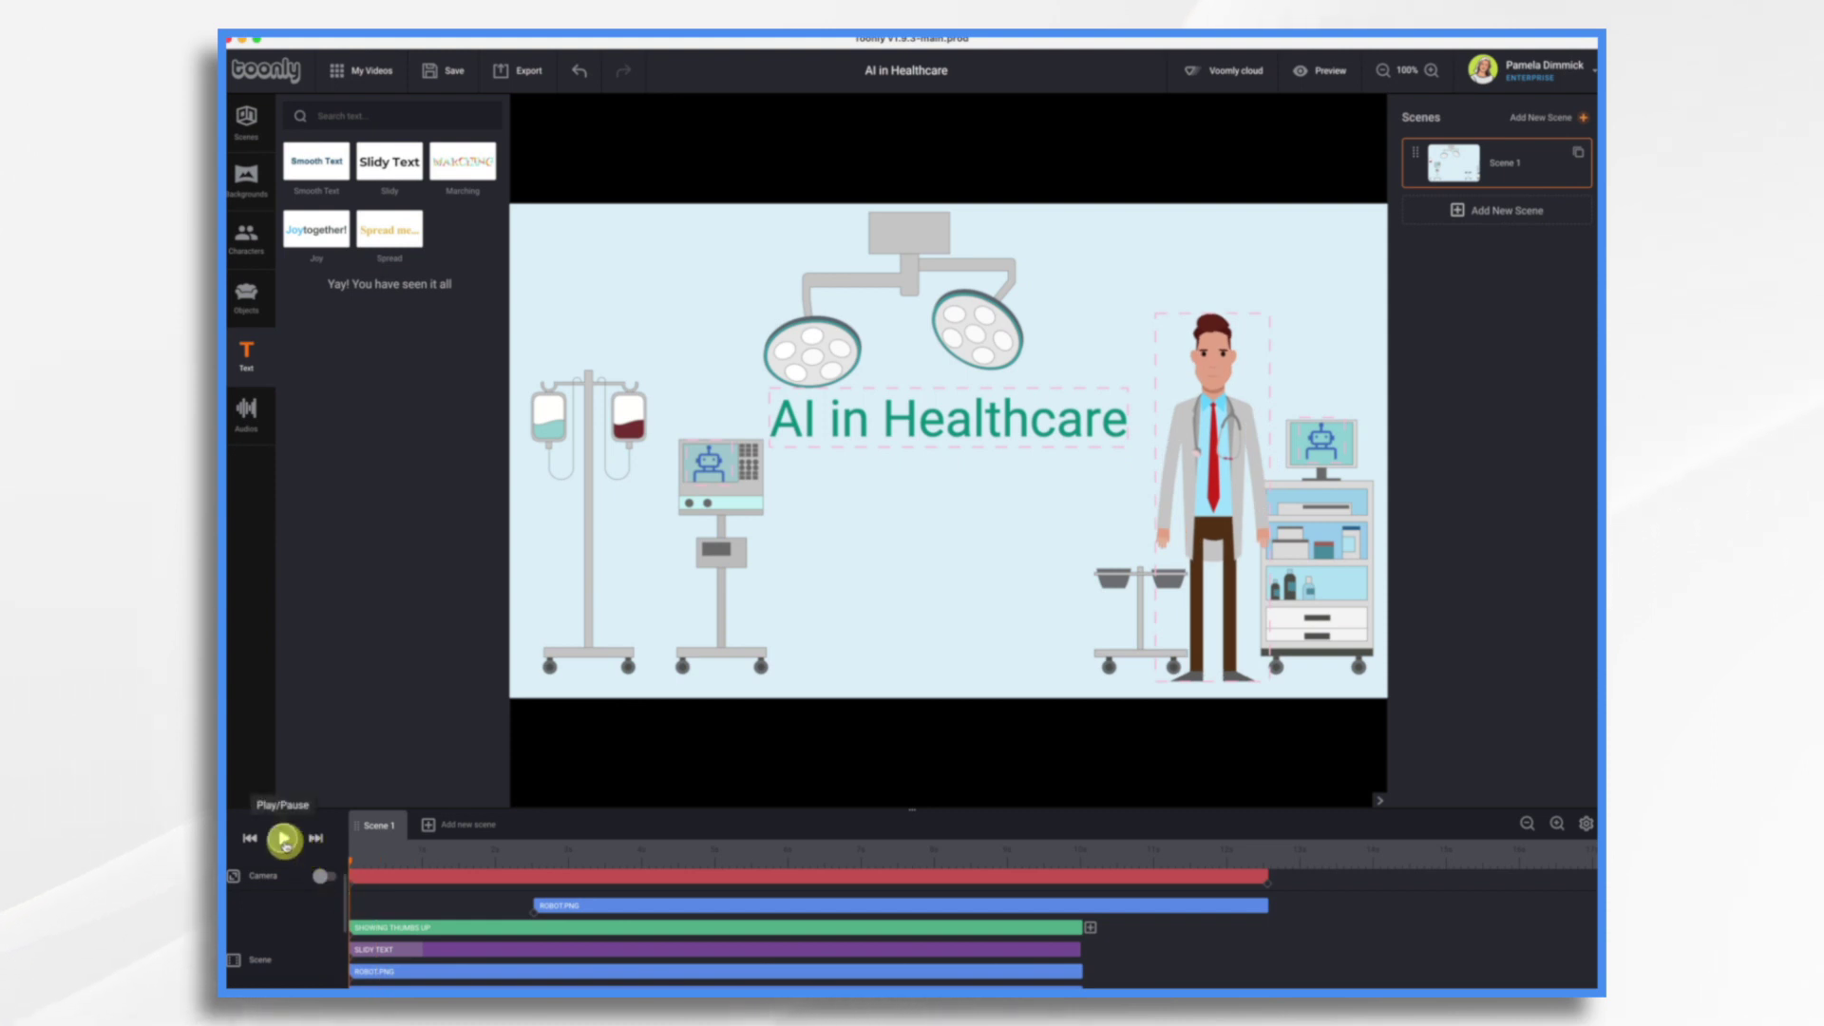
Step: Move the ROBOT.PNG clip earlier and replay the scene to check its timing
{"action": "left_click", "coordinate": [285, 839]}
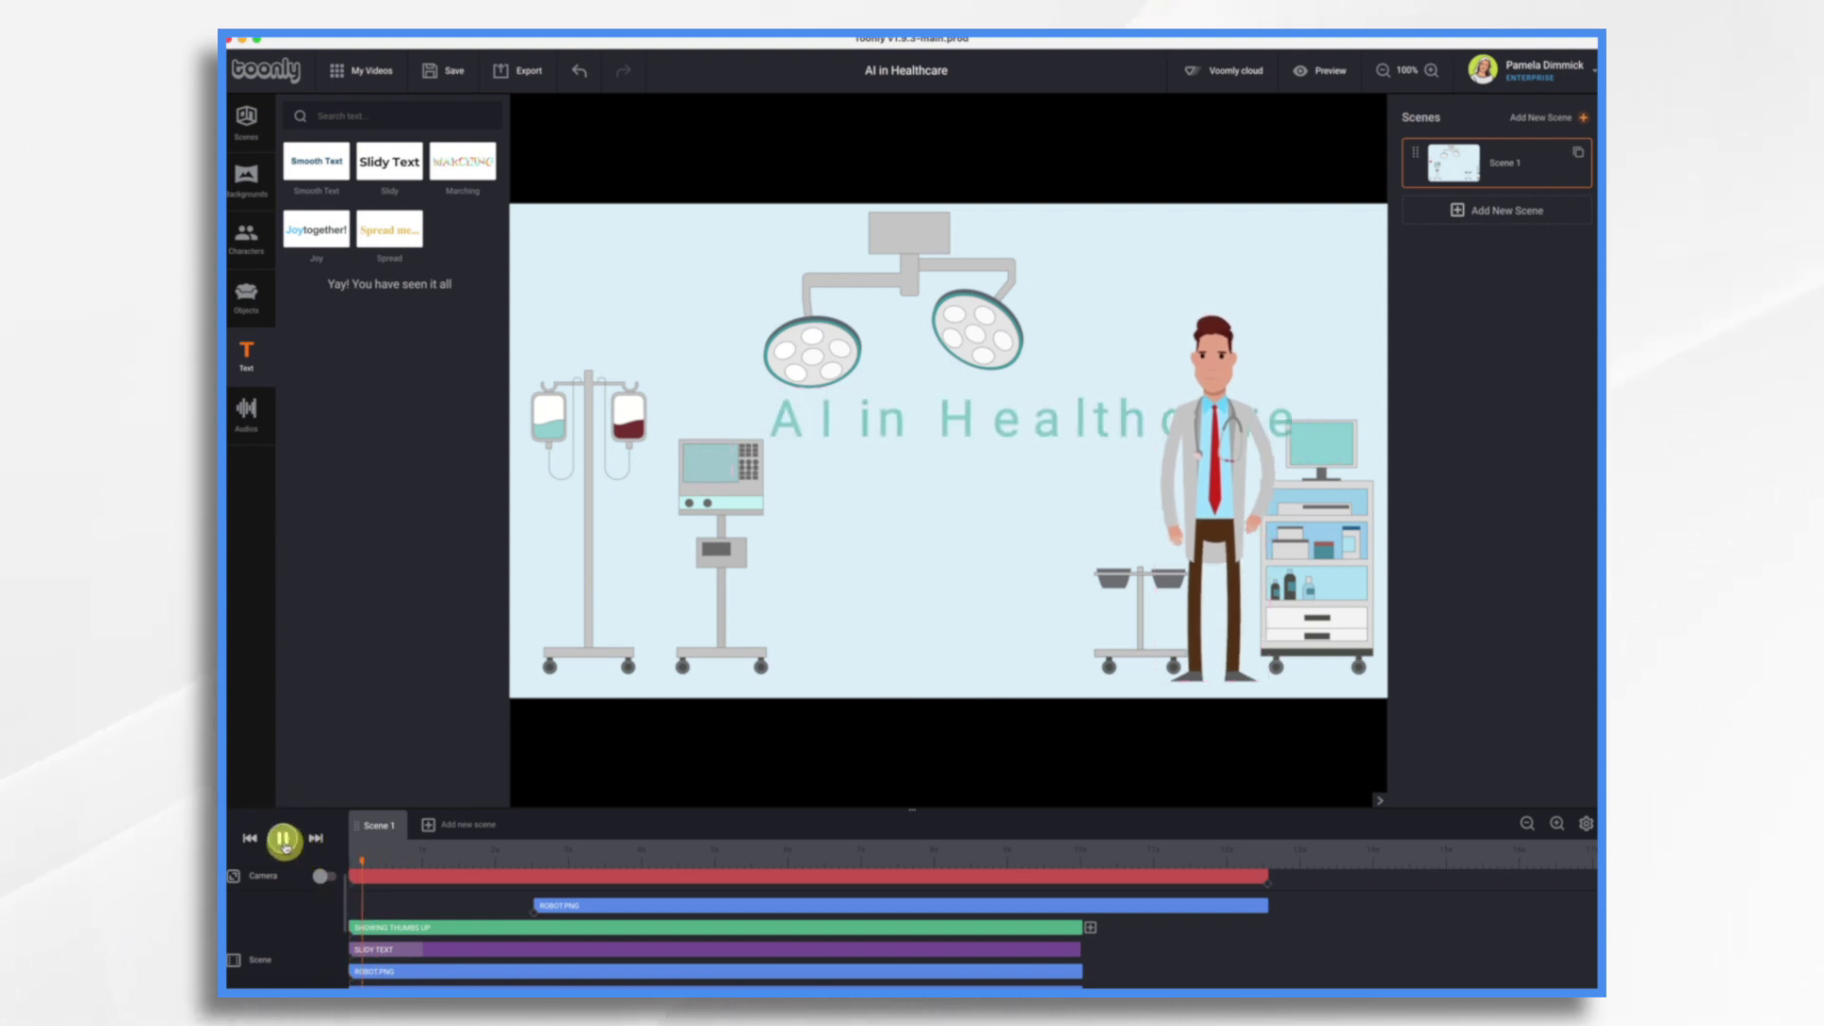
{"action": "left_click", "coordinate": [599, 885]}
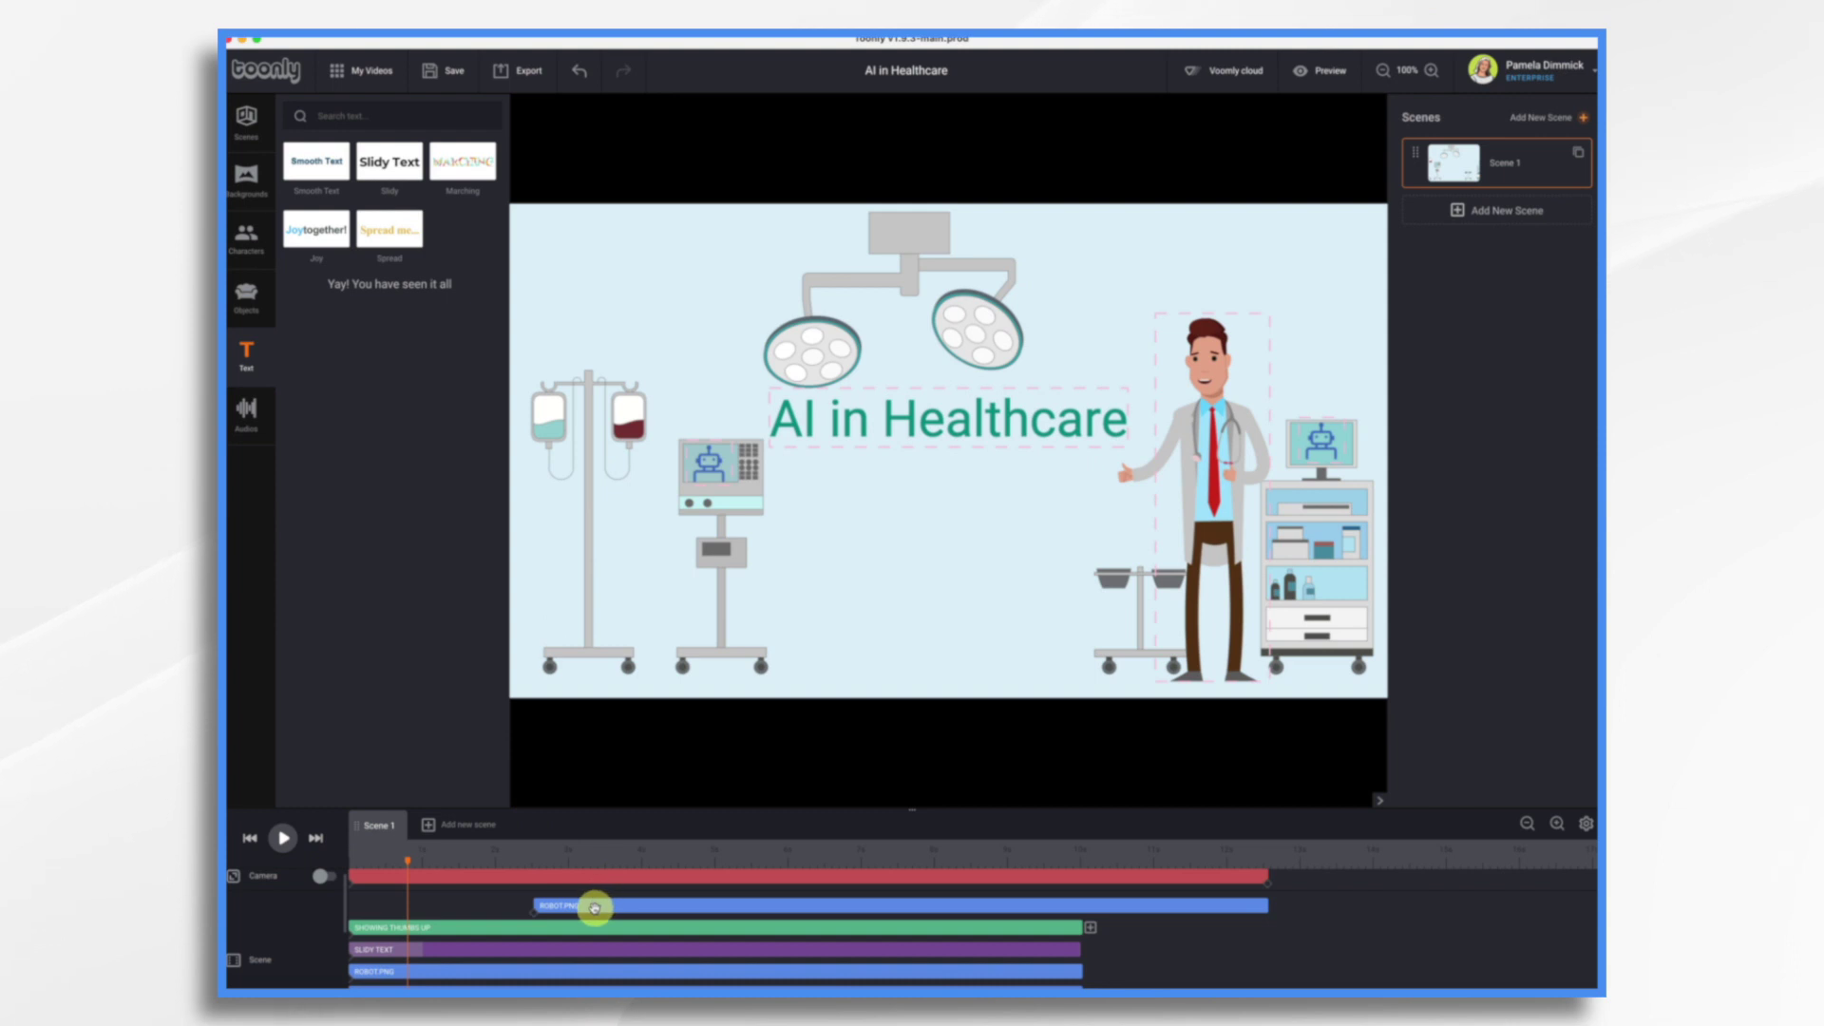
{"action": "left_click_drag", "start_coordinate": [590, 903], "coordinate": [465, 911]}
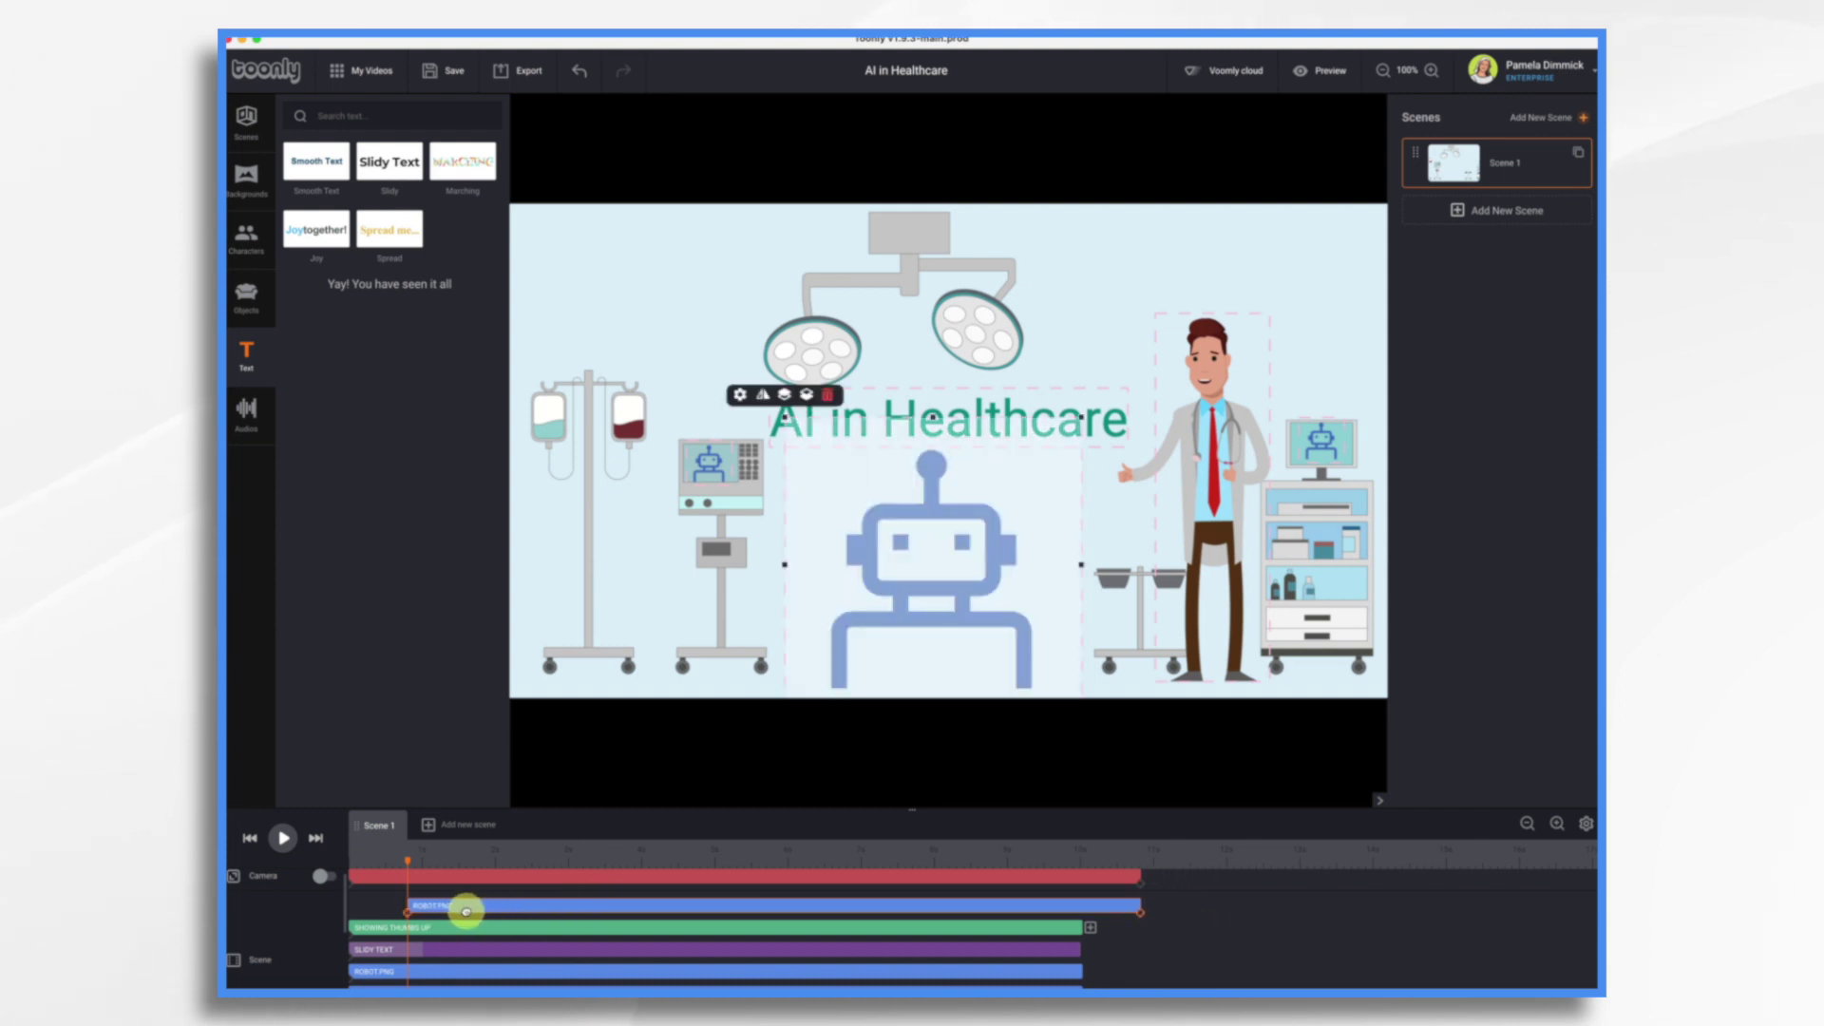
{"action": "left_click", "coordinate": [408, 863]}
{"action": "left_click", "coordinate": [282, 838]}
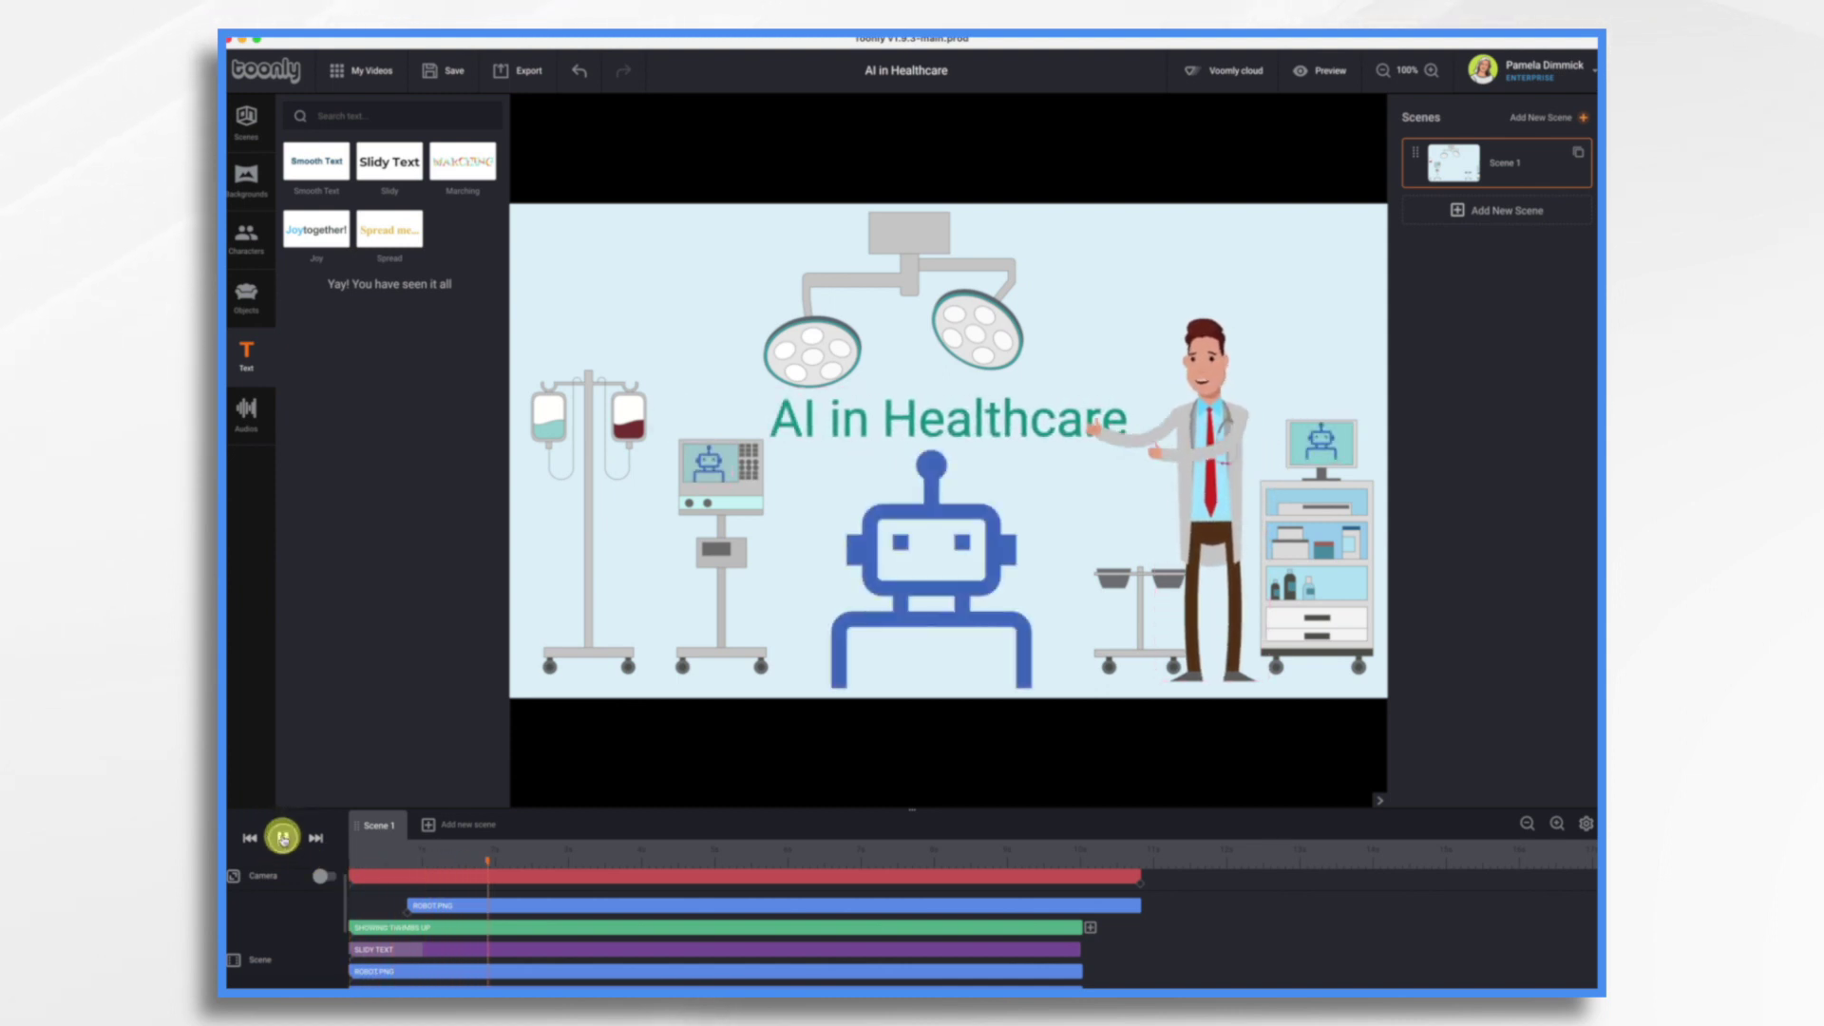
{"action": "left_click", "coordinate": [282, 838]}
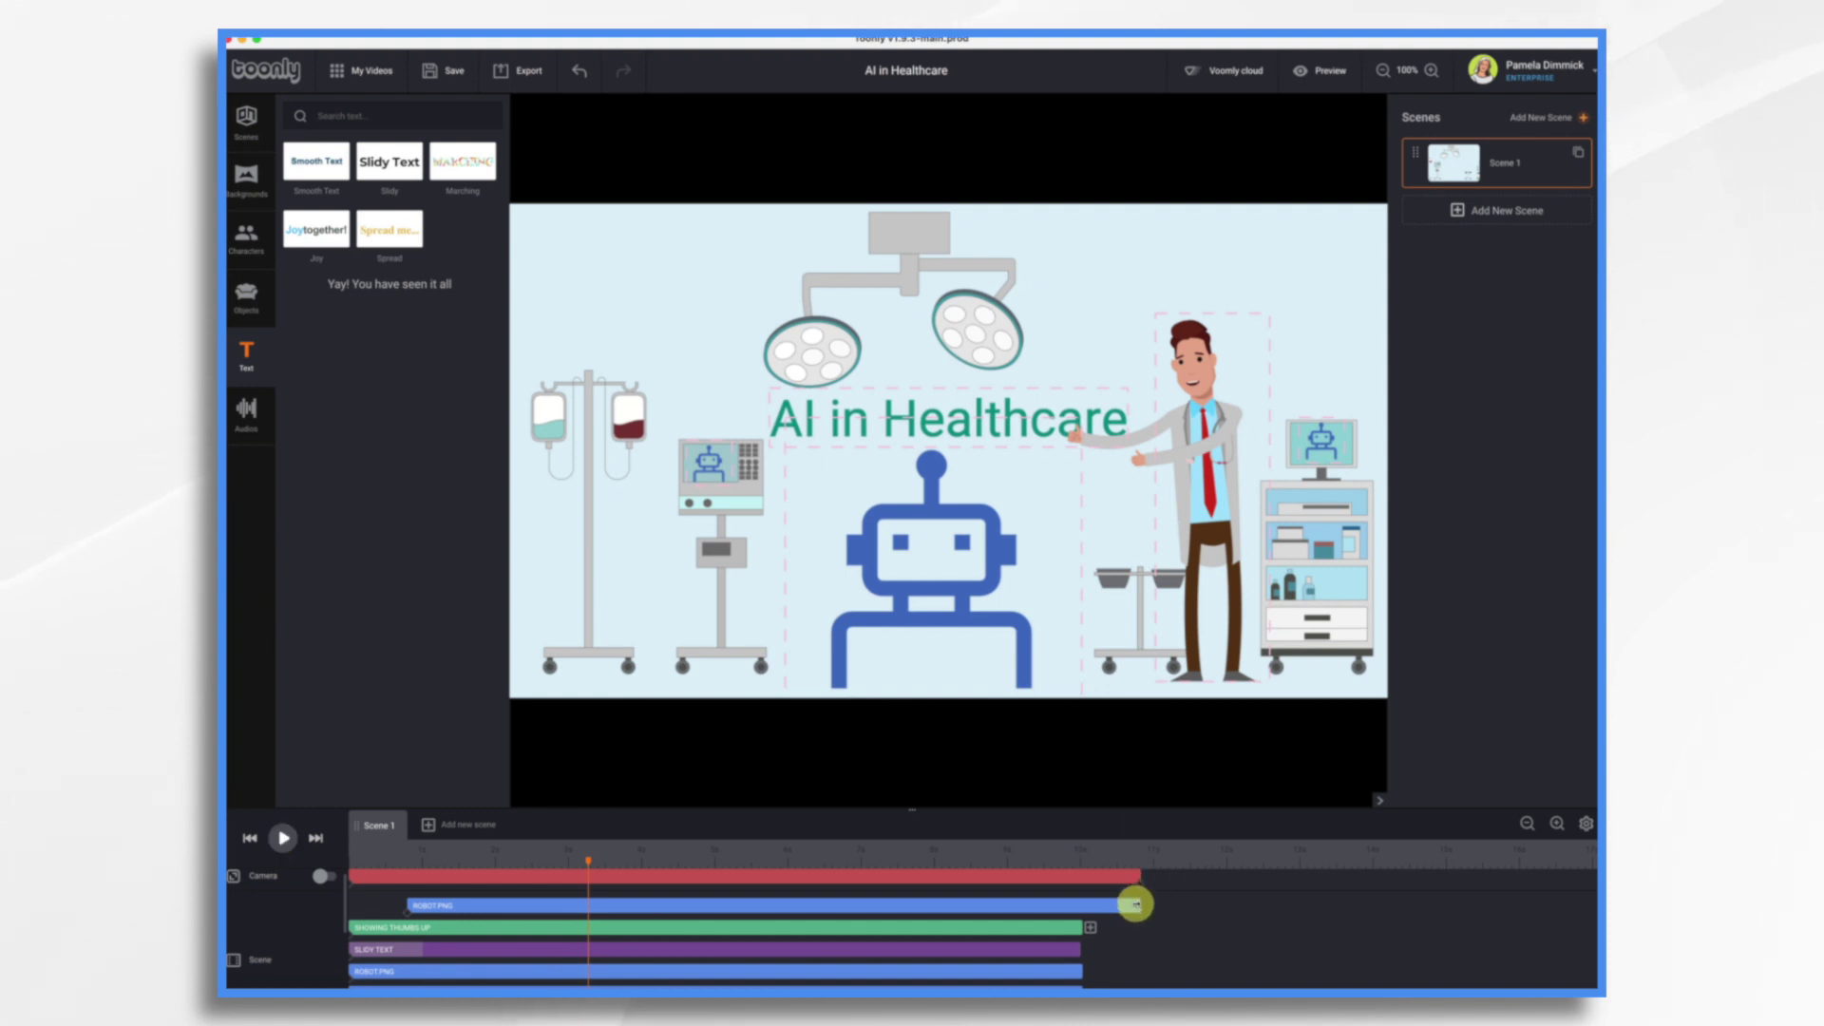
Step: Trim the robot clip's right end so it finishes with the doctor and title
{"action": "left_click", "coordinate": [1121, 906]}
{"action": "left_click_drag", "start_coordinate": [1121, 905], "coordinate": [1082, 907]}
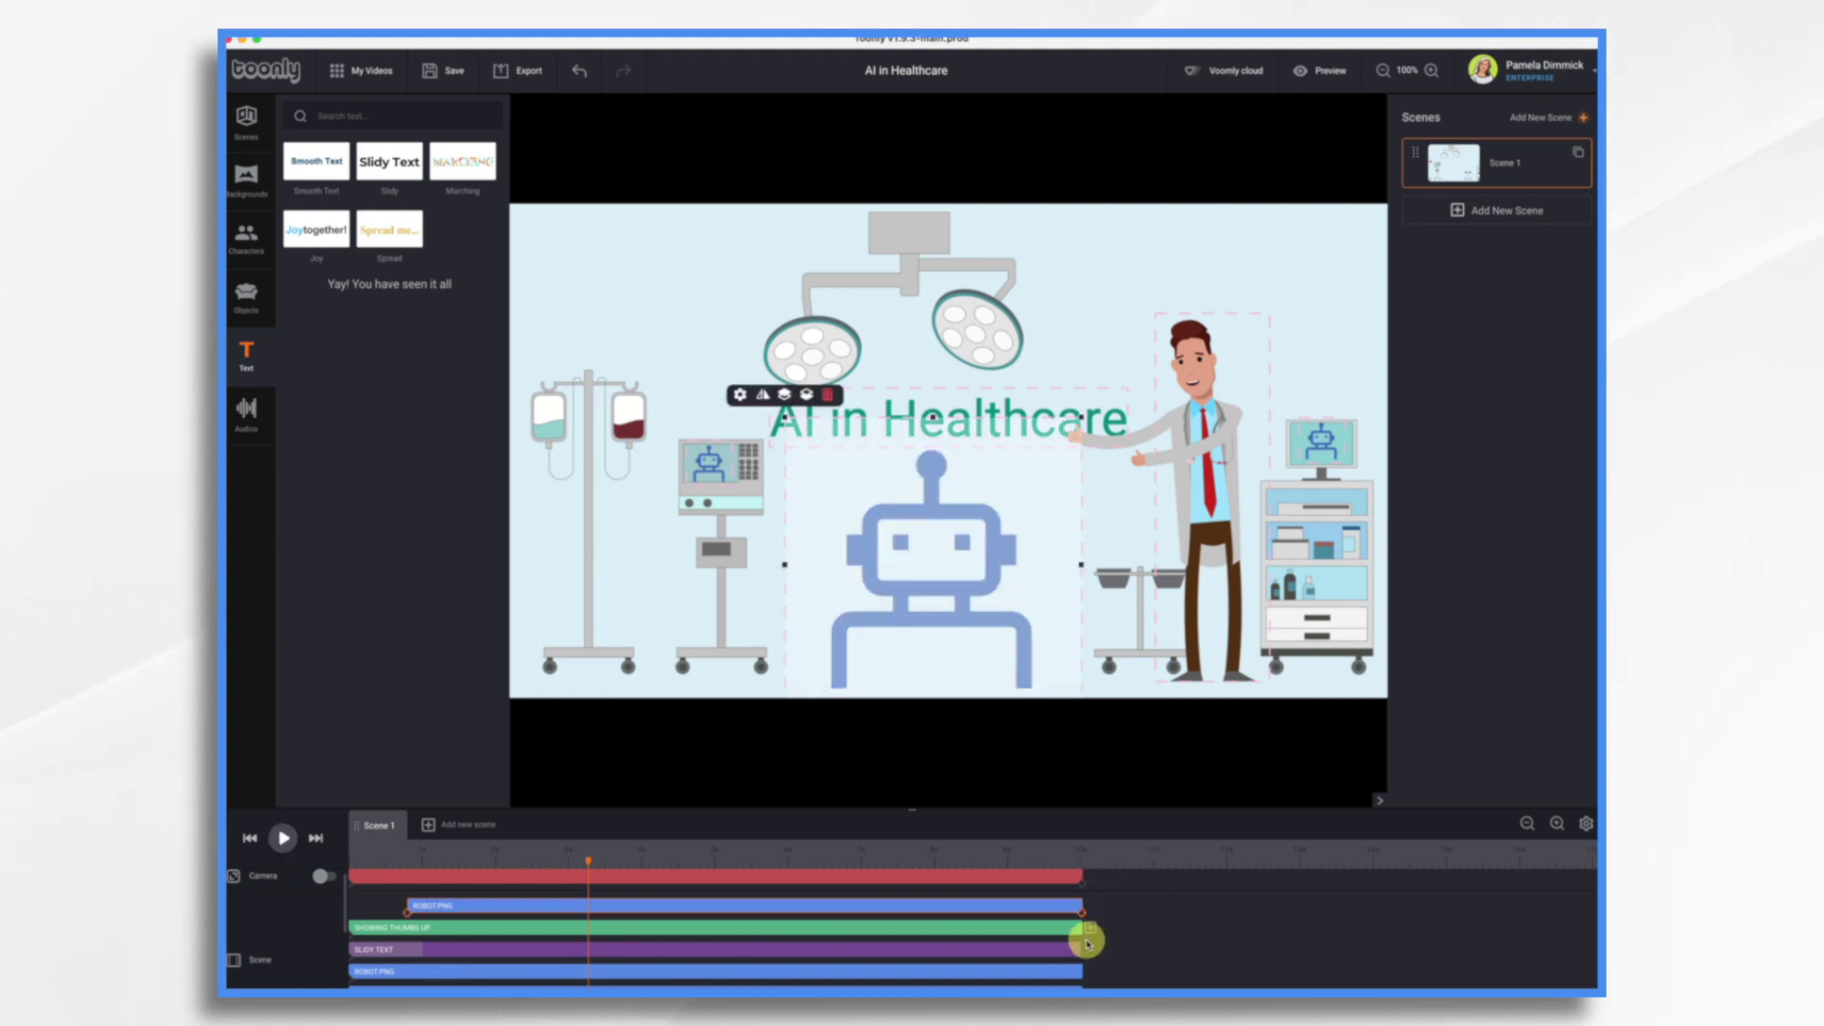
{"action": "left_click", "coordinate": [588, 863]}
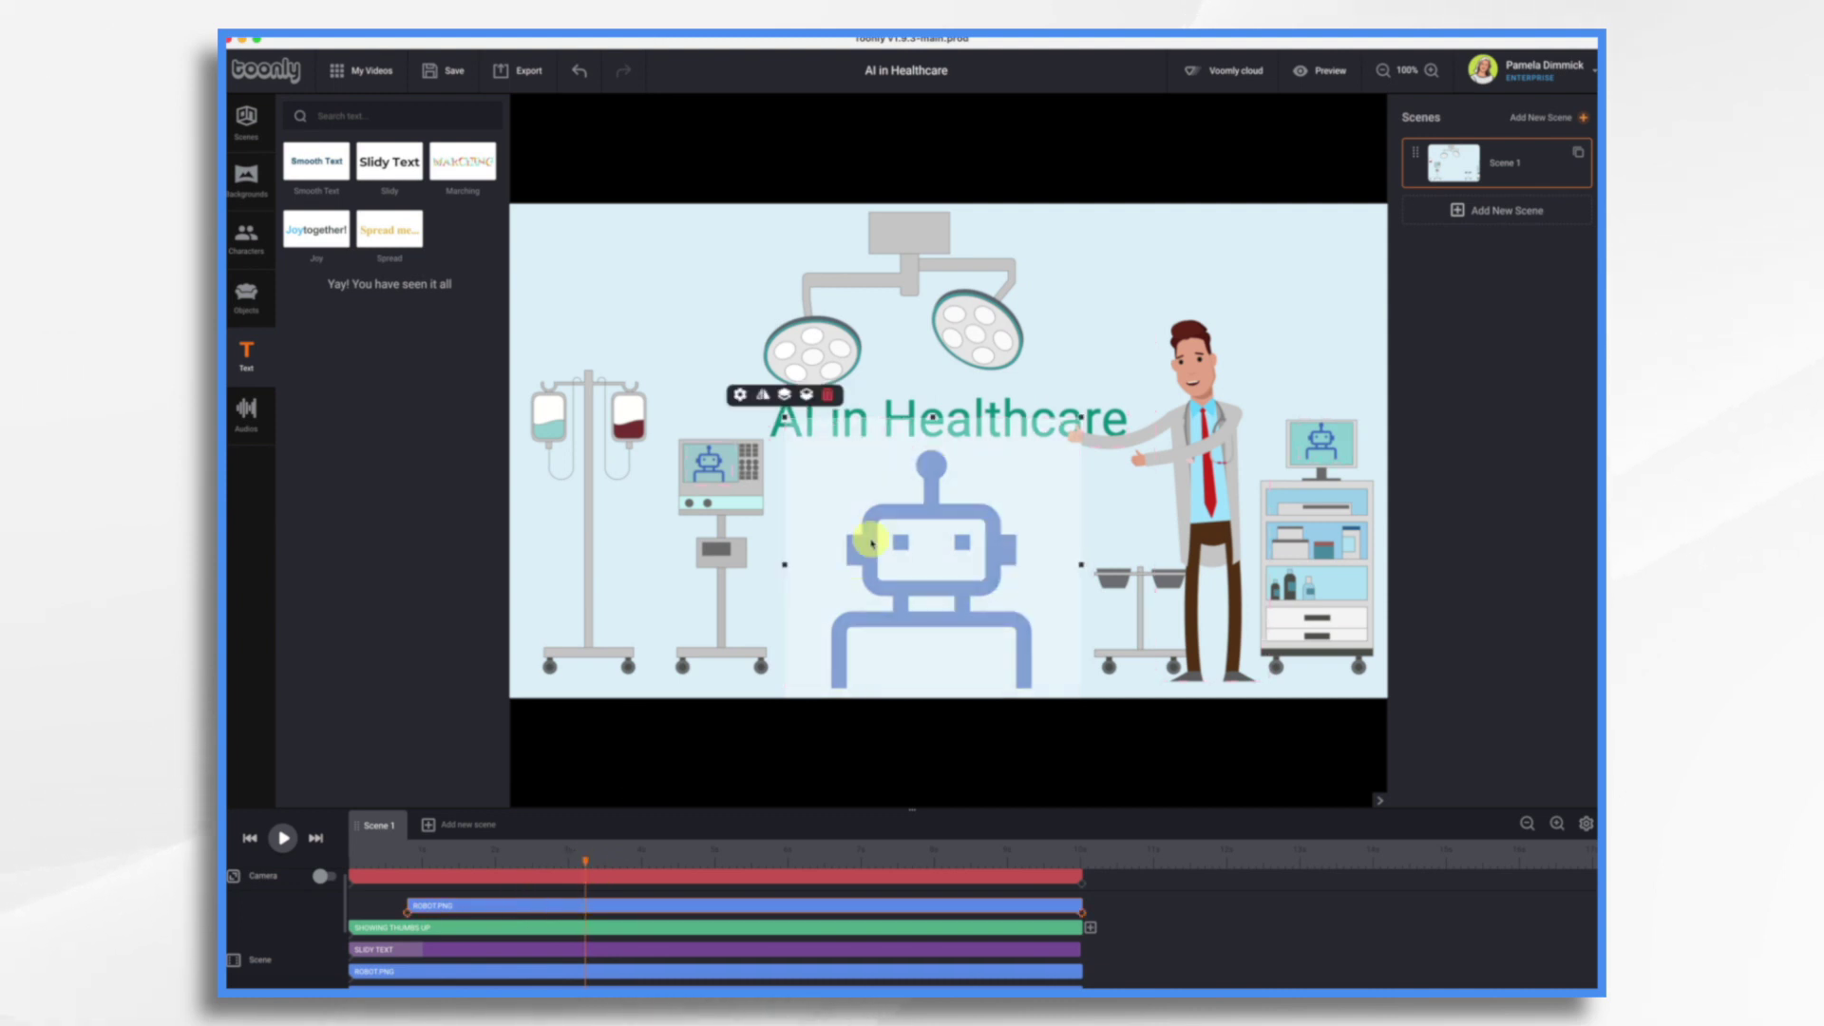
Step: Set the robot's In Effect to Hand and open the Hand effect's settings
{"action": "left_click", "coordinate": [740, 395]}
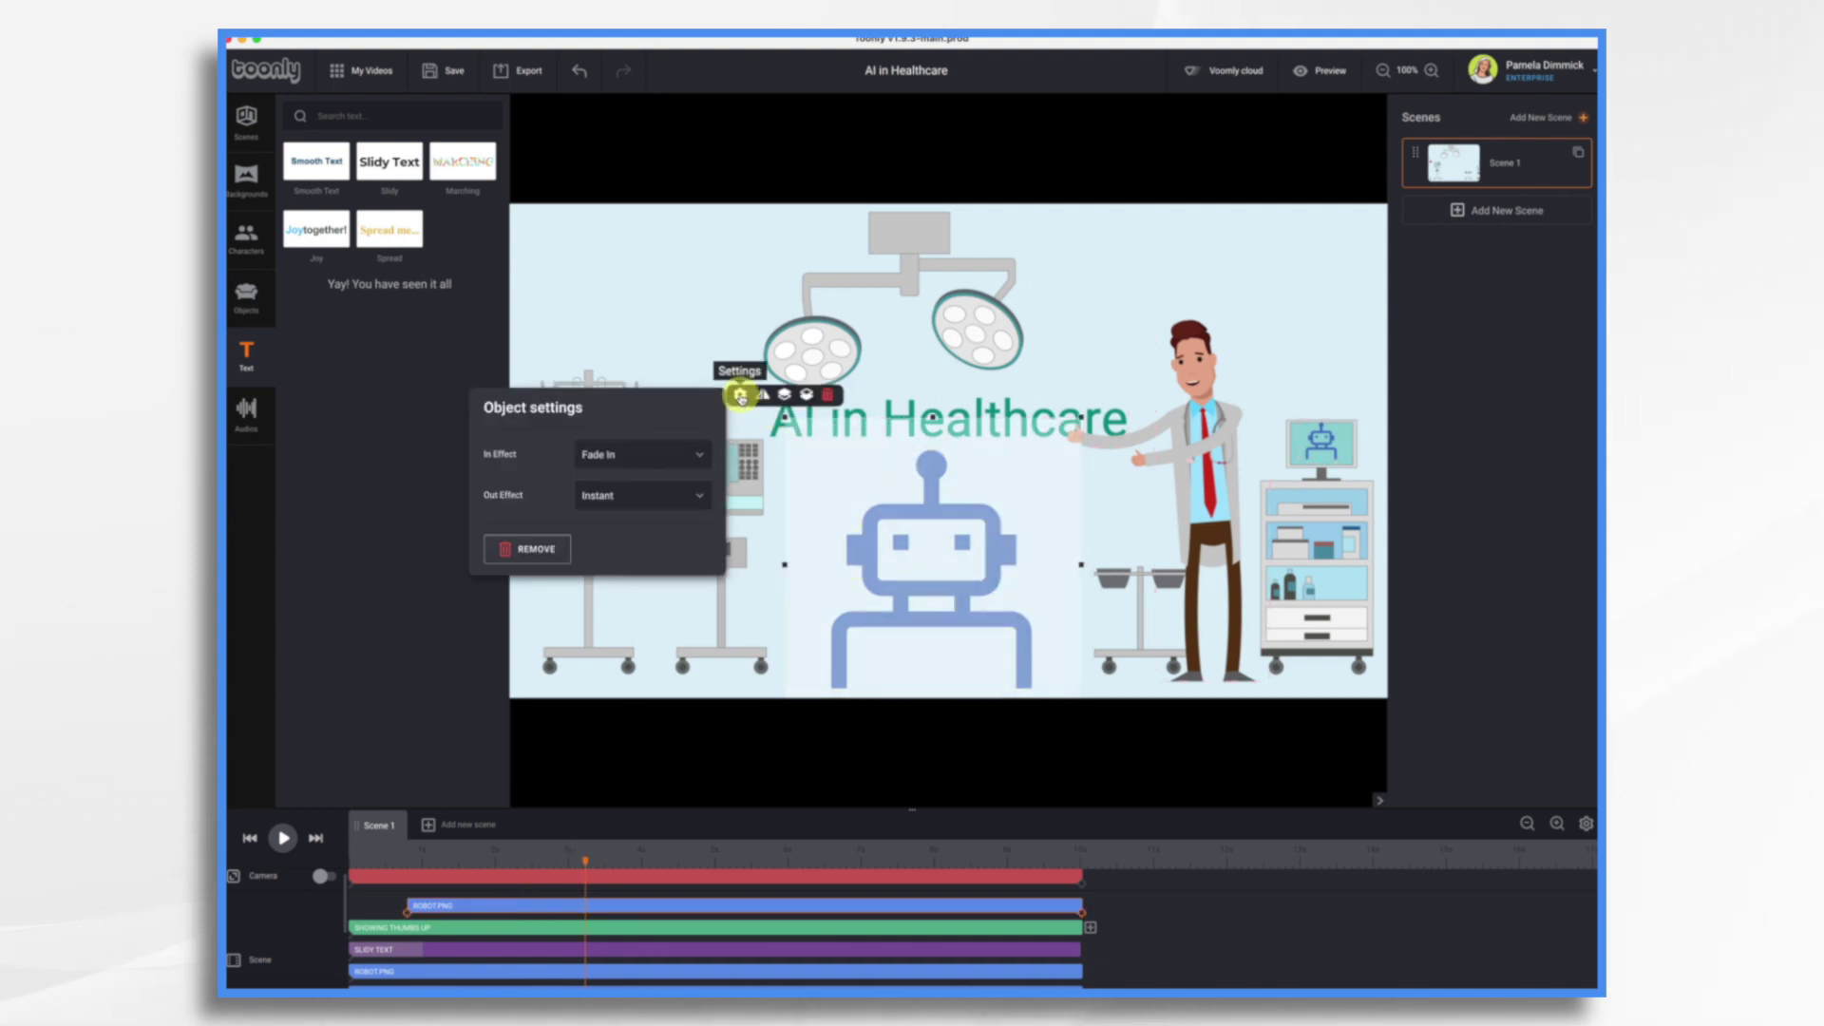
{"action": "left_click", "coordinate": [666, 458]}
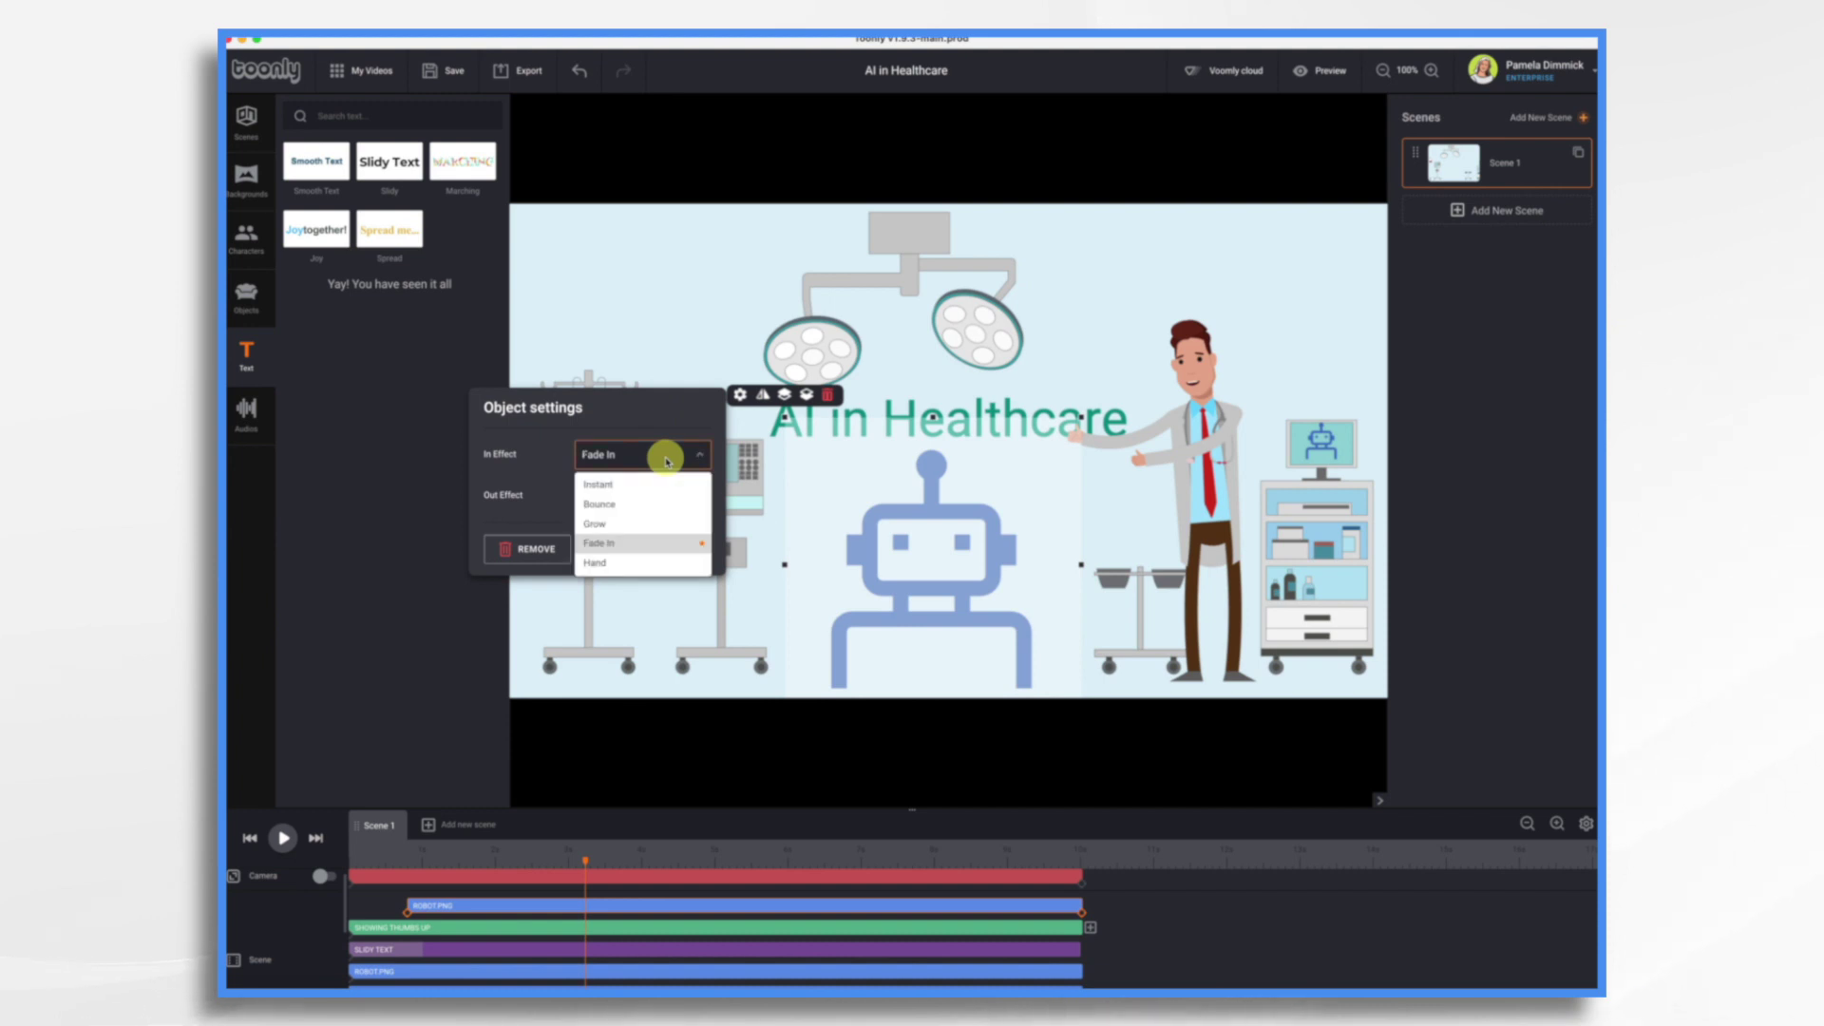
{"action": "left_click", "coordinate": [613, 567]}
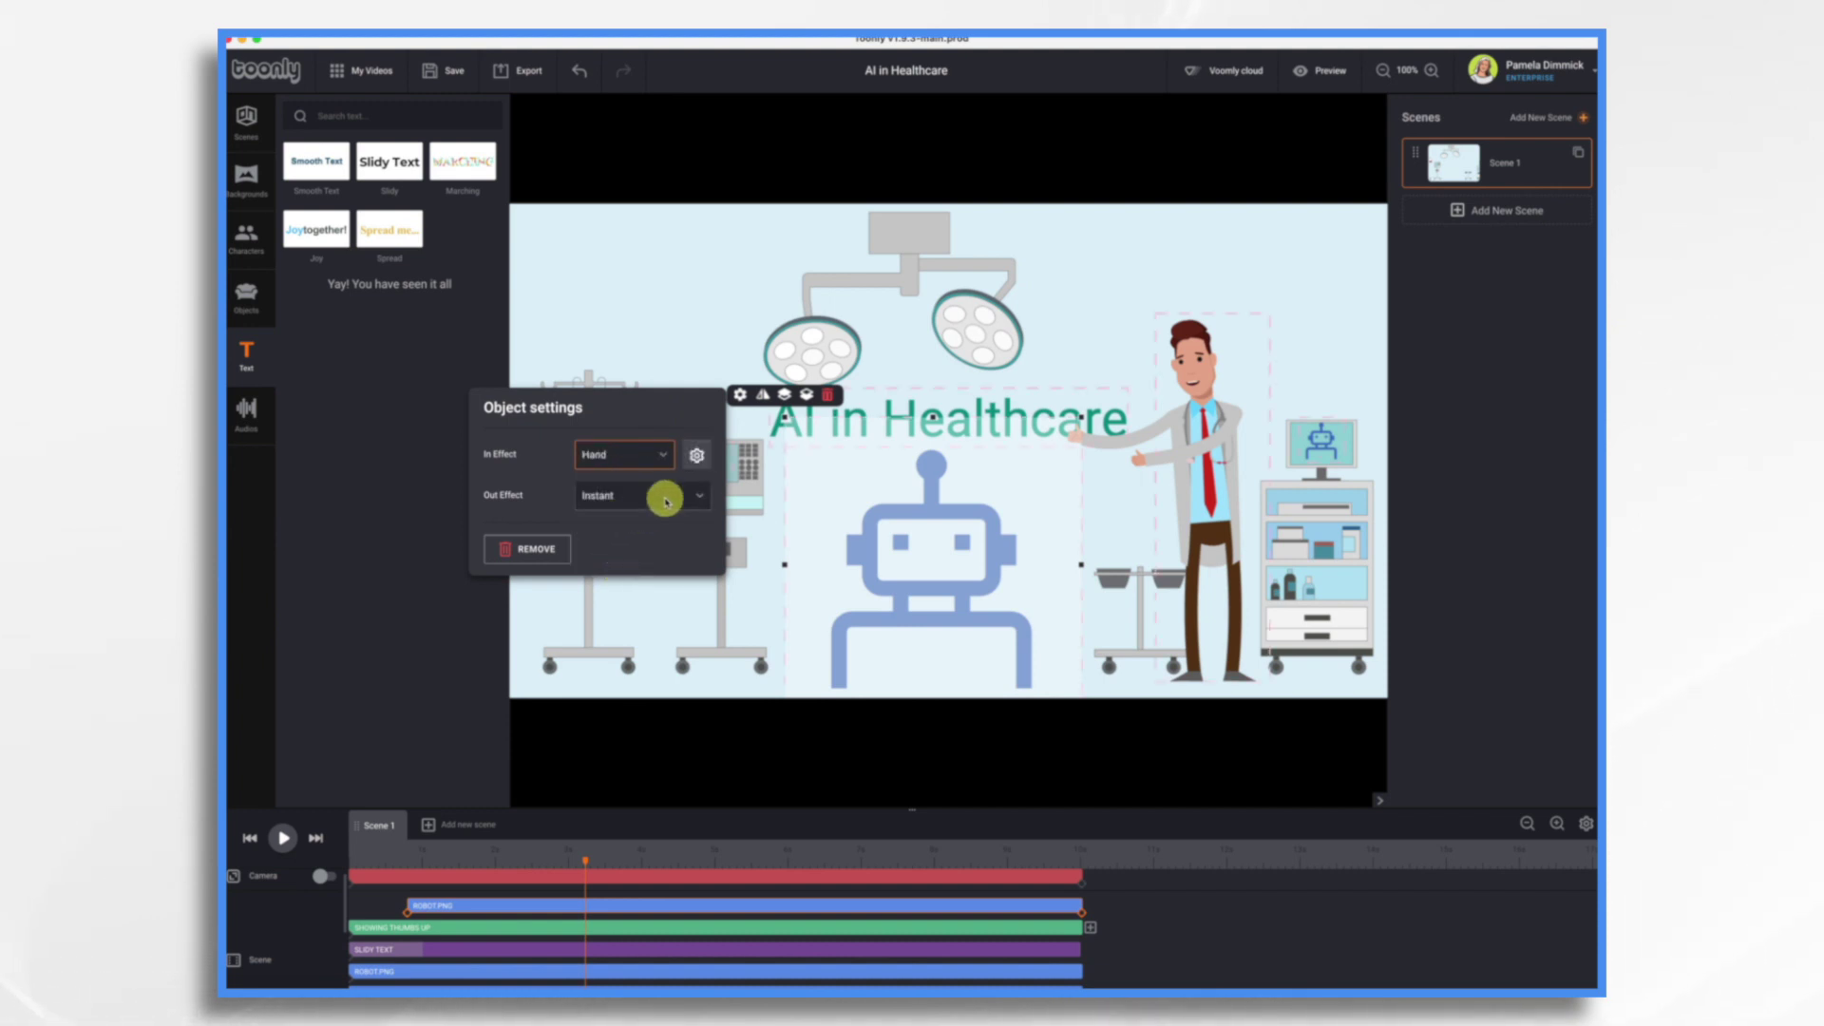
{"action": "left_click", "coordinate": [698, 460]}
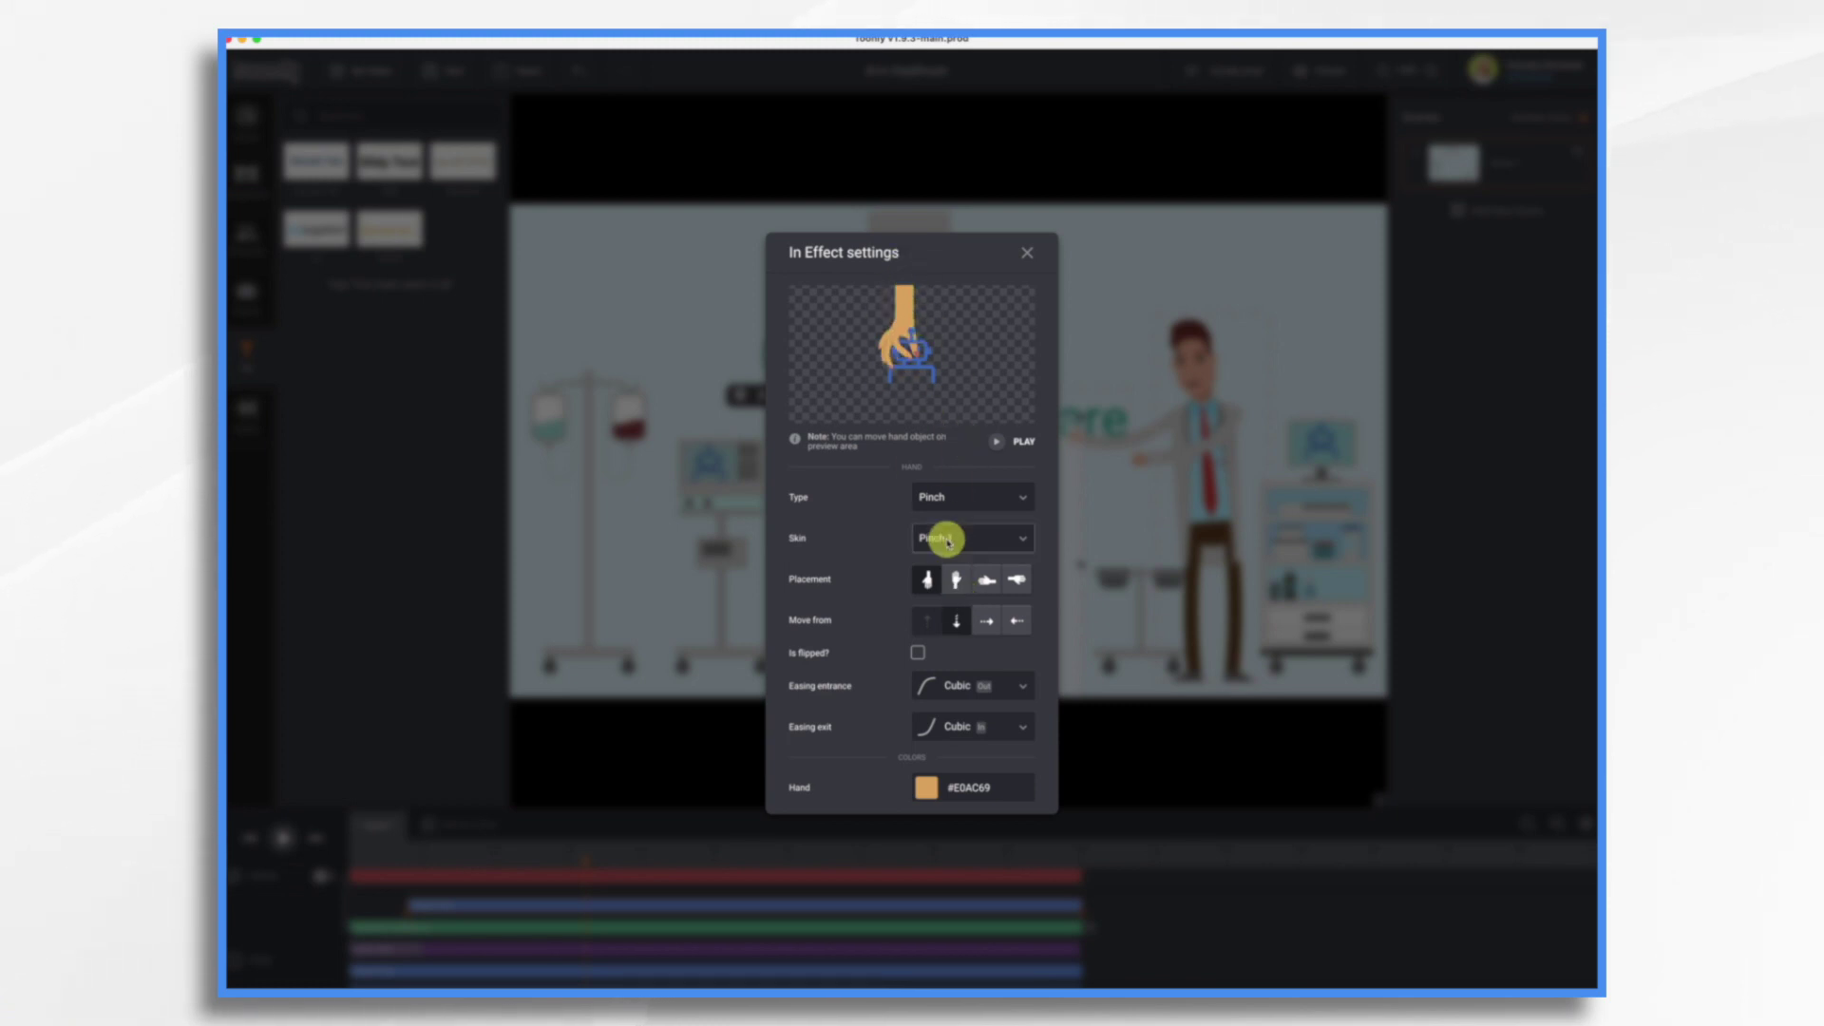
Step: Make the pinching hand slide the robot in from the right, preview it, and close settings
{"action": "left_click", "coordinate": [1016, 580]}
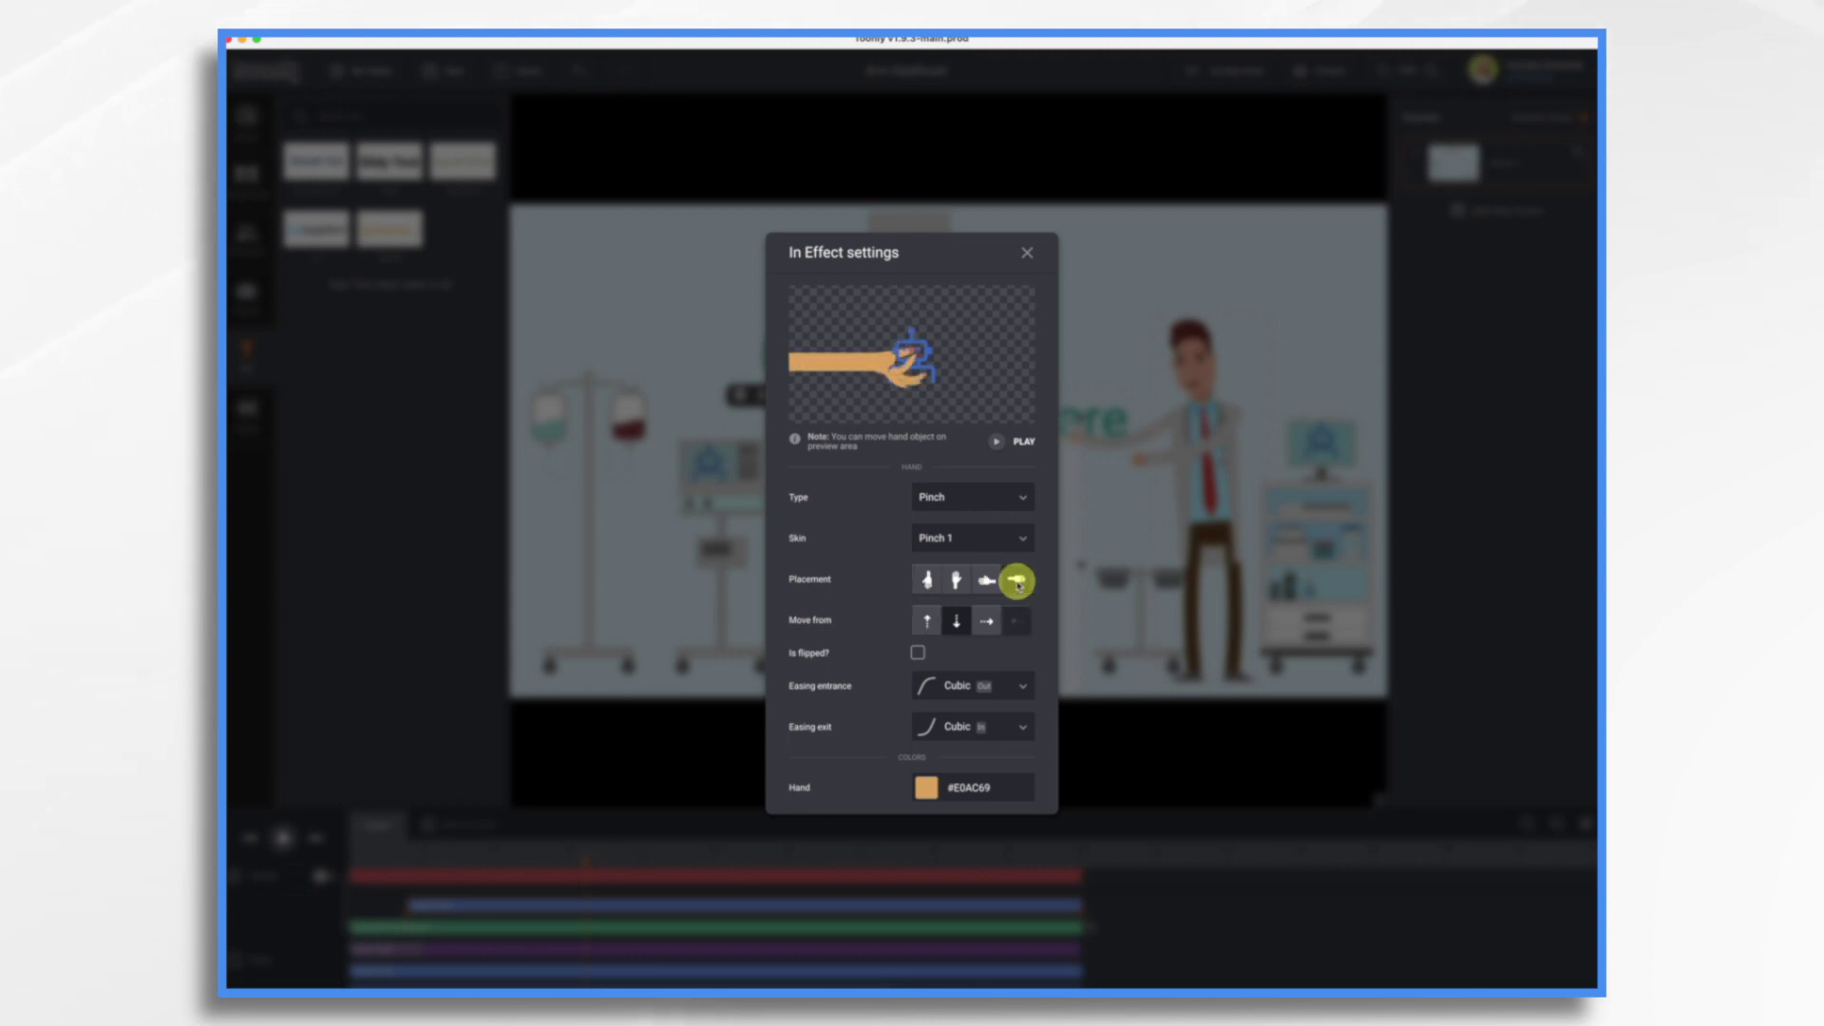
{"action": "left_click", "coordinate": [997, 443]}
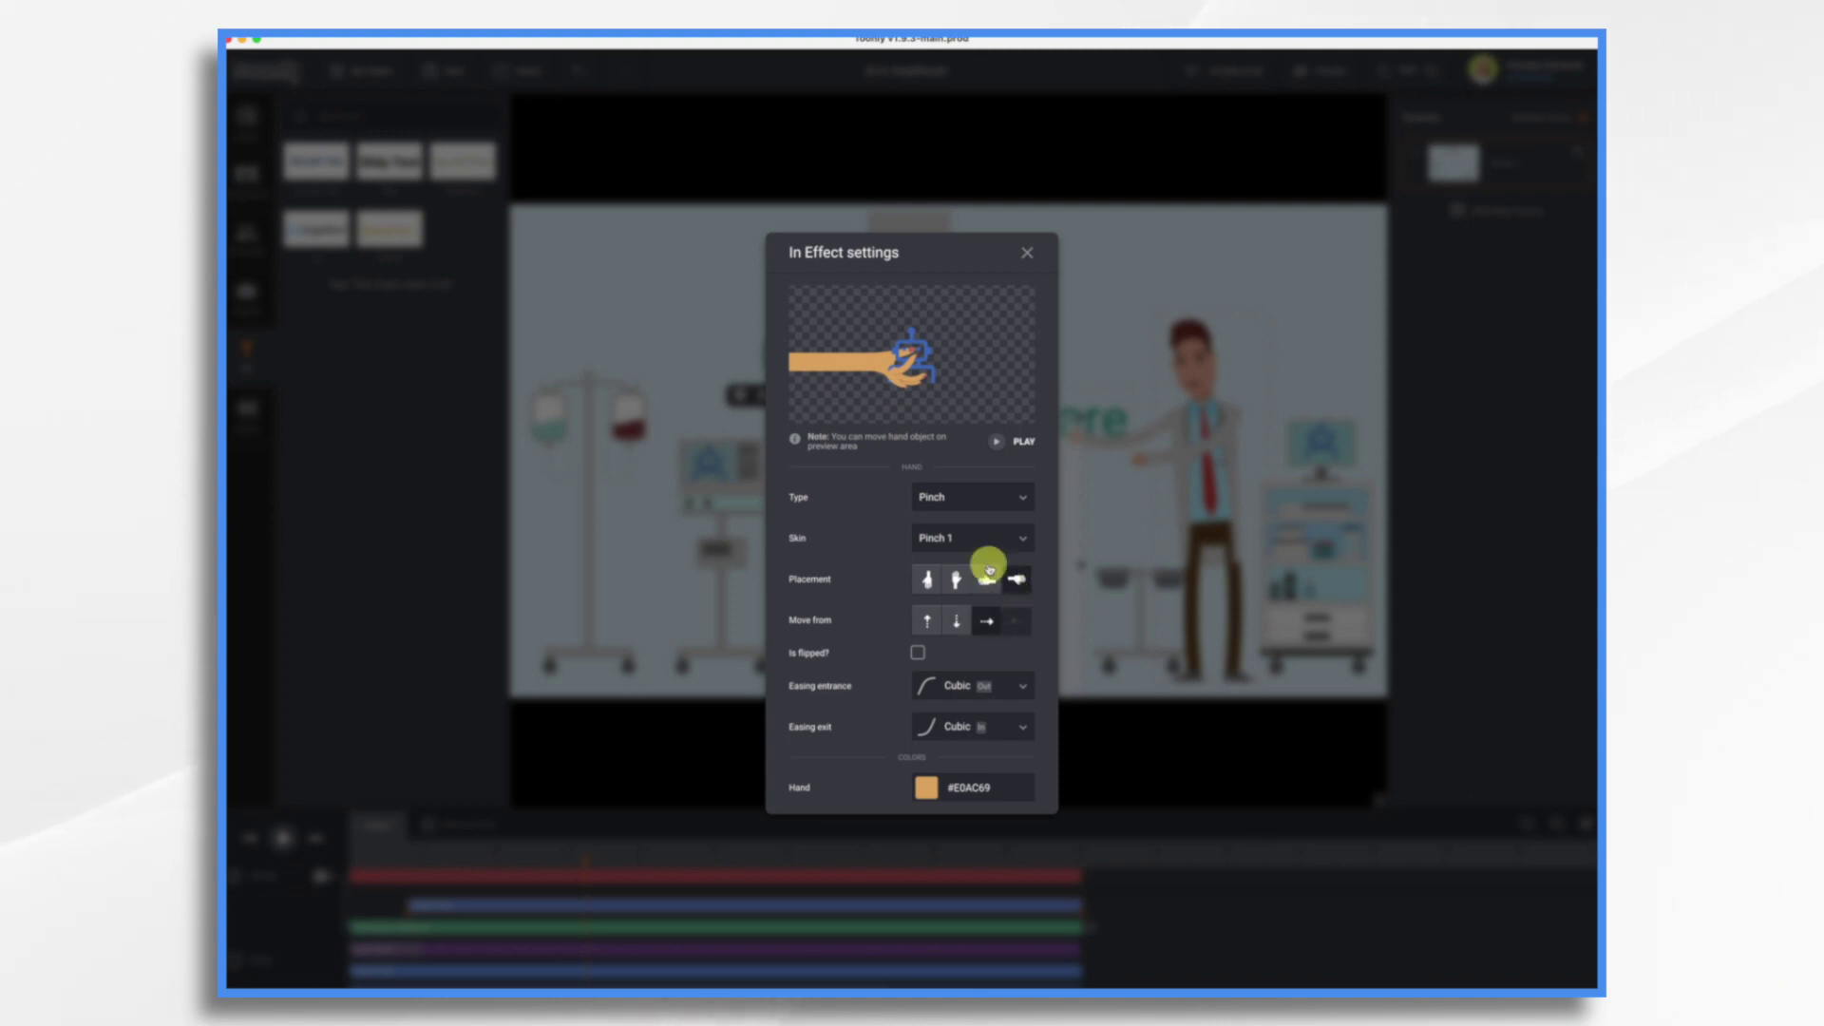
{"action": "left_click", "coordinate": [996, 443]}
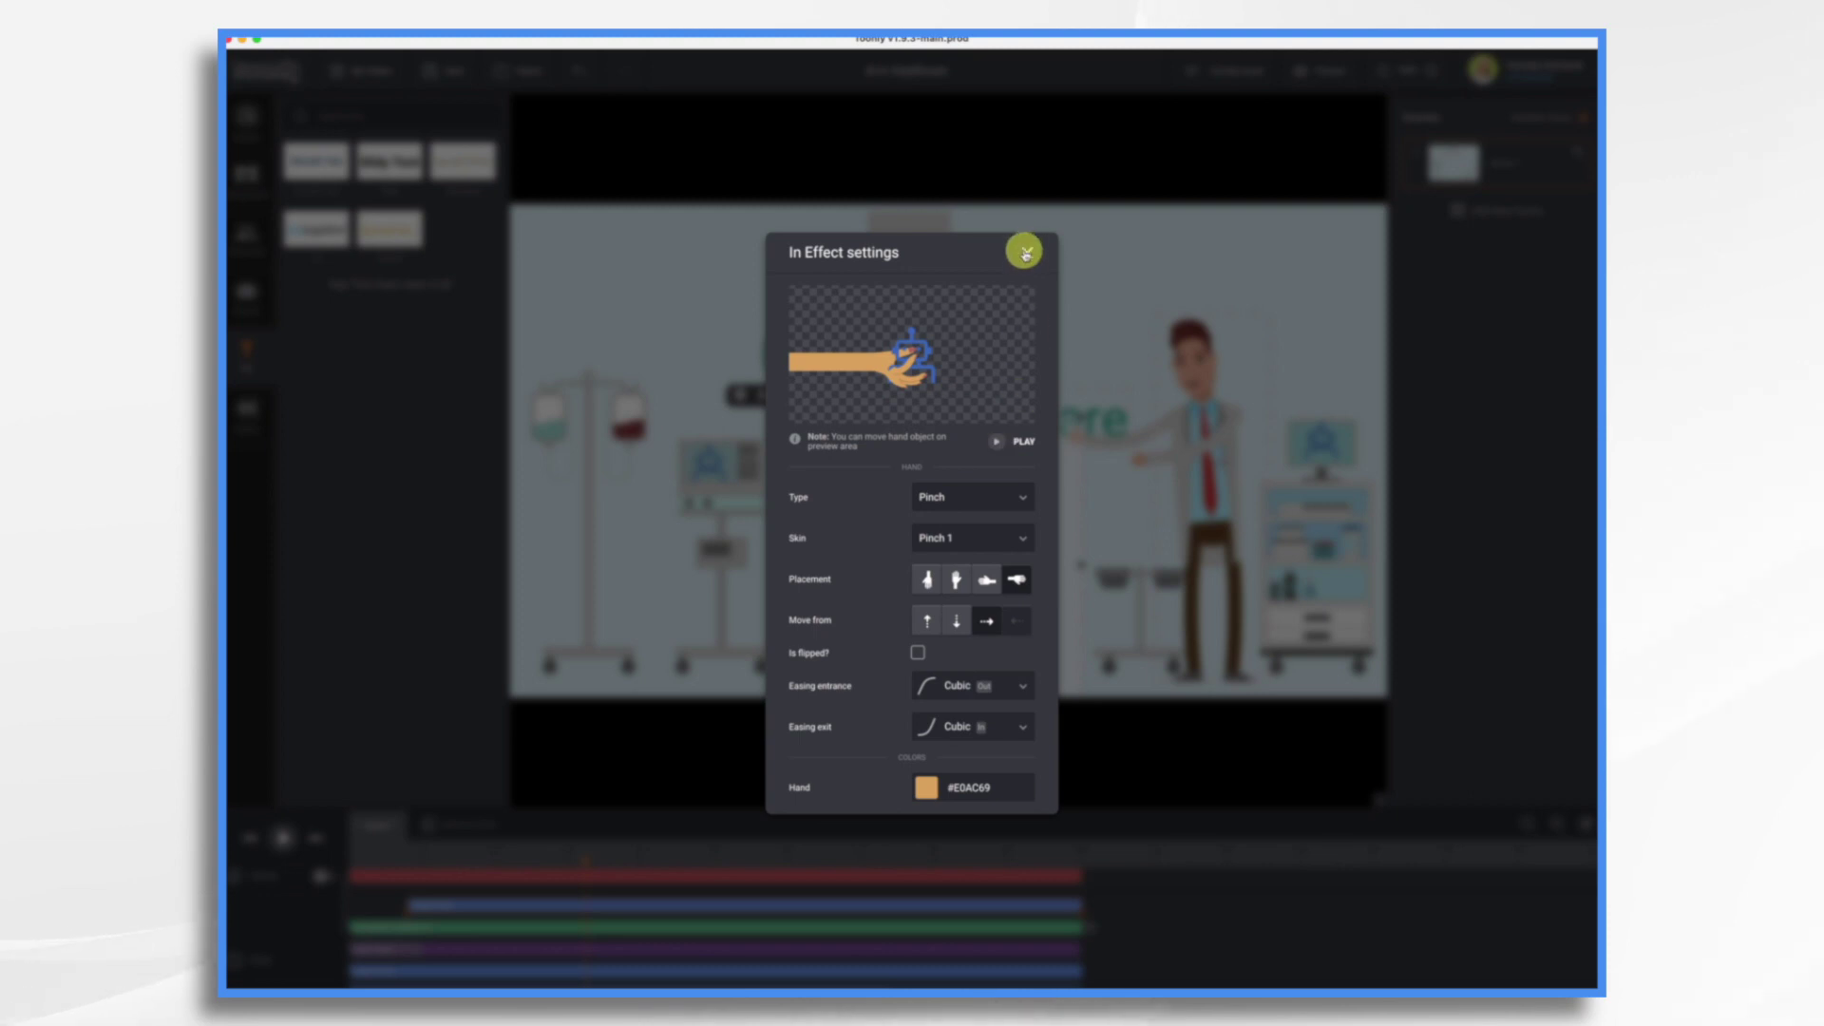
{"action": "left_click", "coordinate": [1026, 253]}
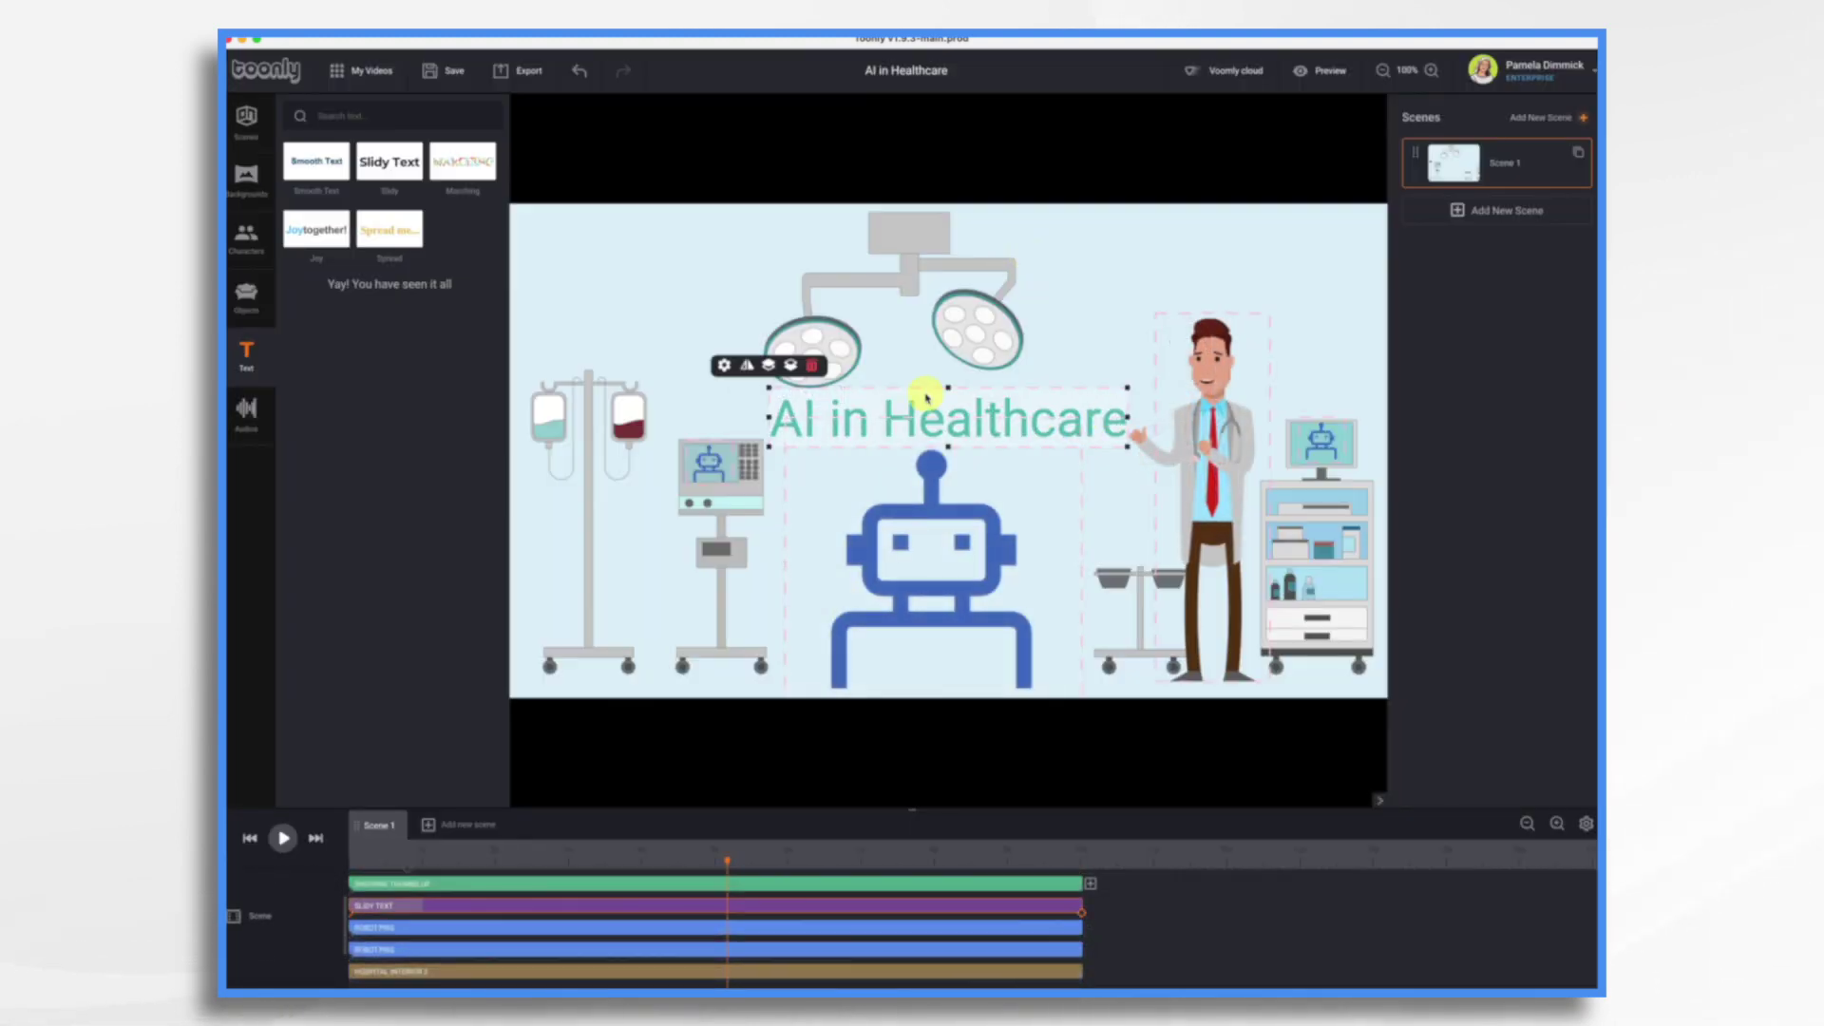
Step: Change the title colour from teal to dark red #B71C1C and play the scene back
{"action": "left_click", "coordinate": [724, 366]}
{"action": "left_click", "coordinate": [578, 856]}
{"action": "left_click", "coordinate": [616, 833]}
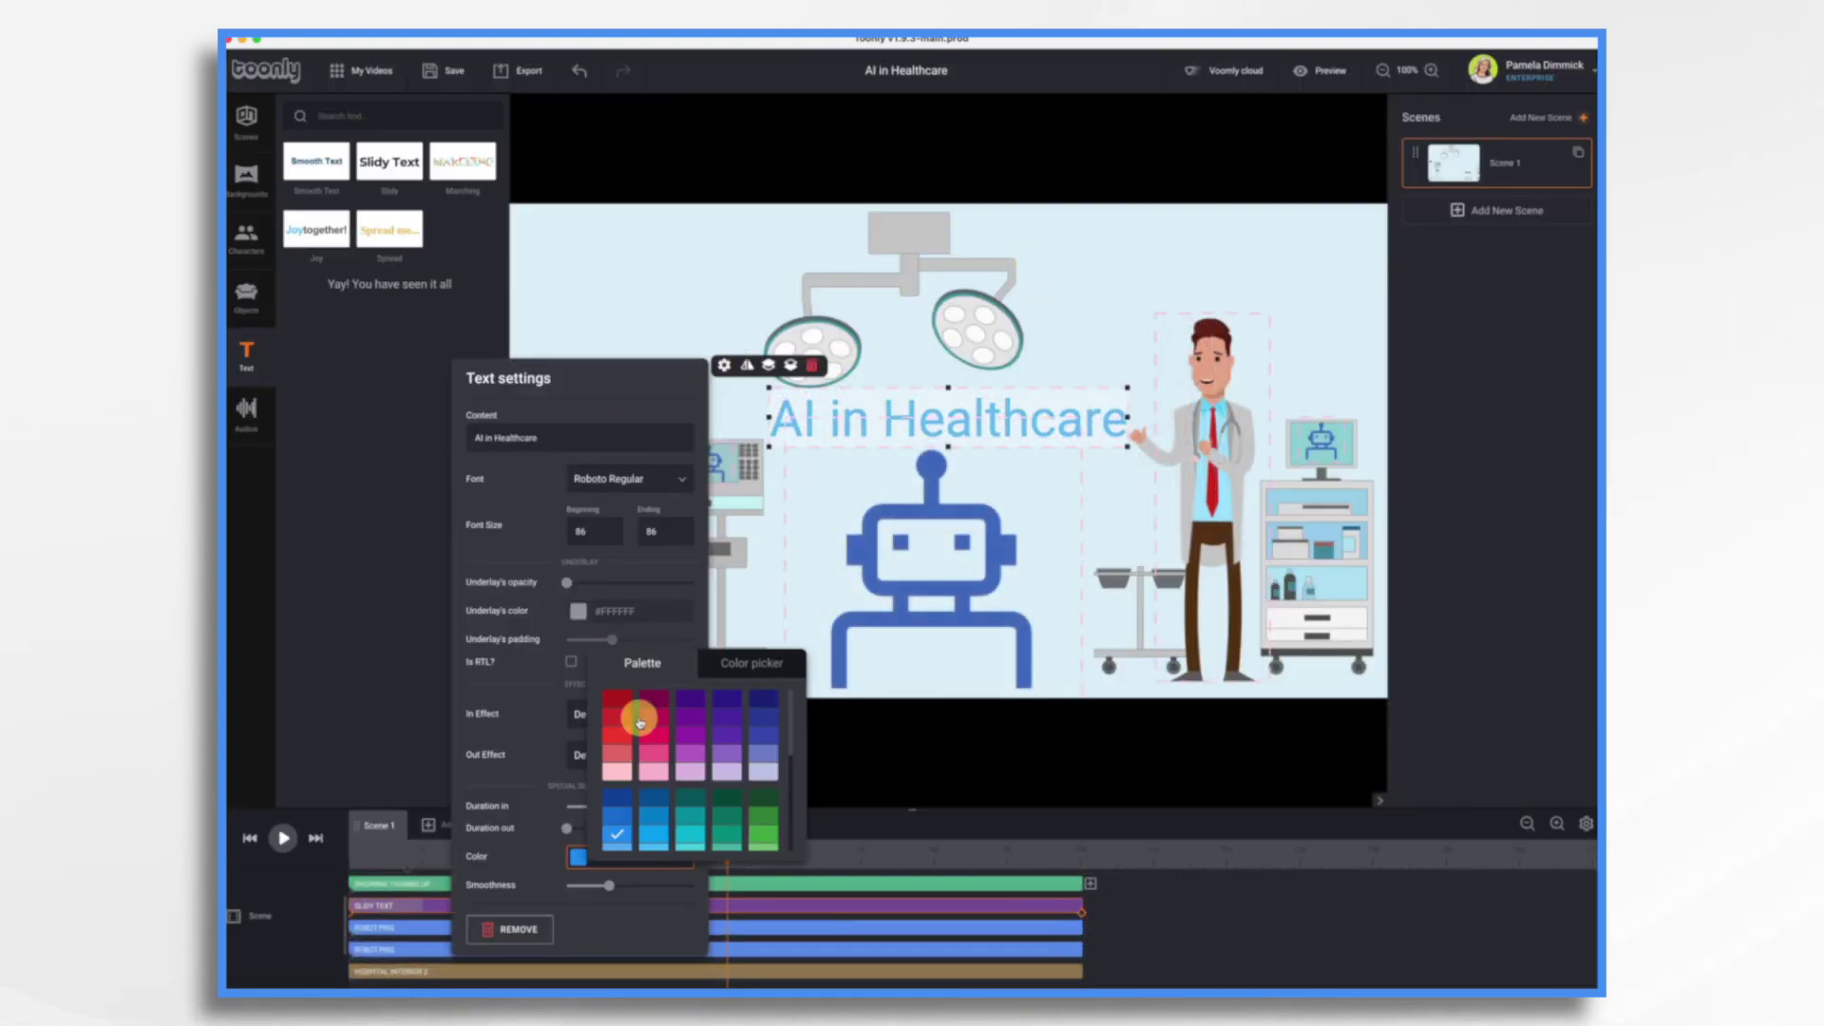
{"action": "left_click", "coordinate": [617, 700]}
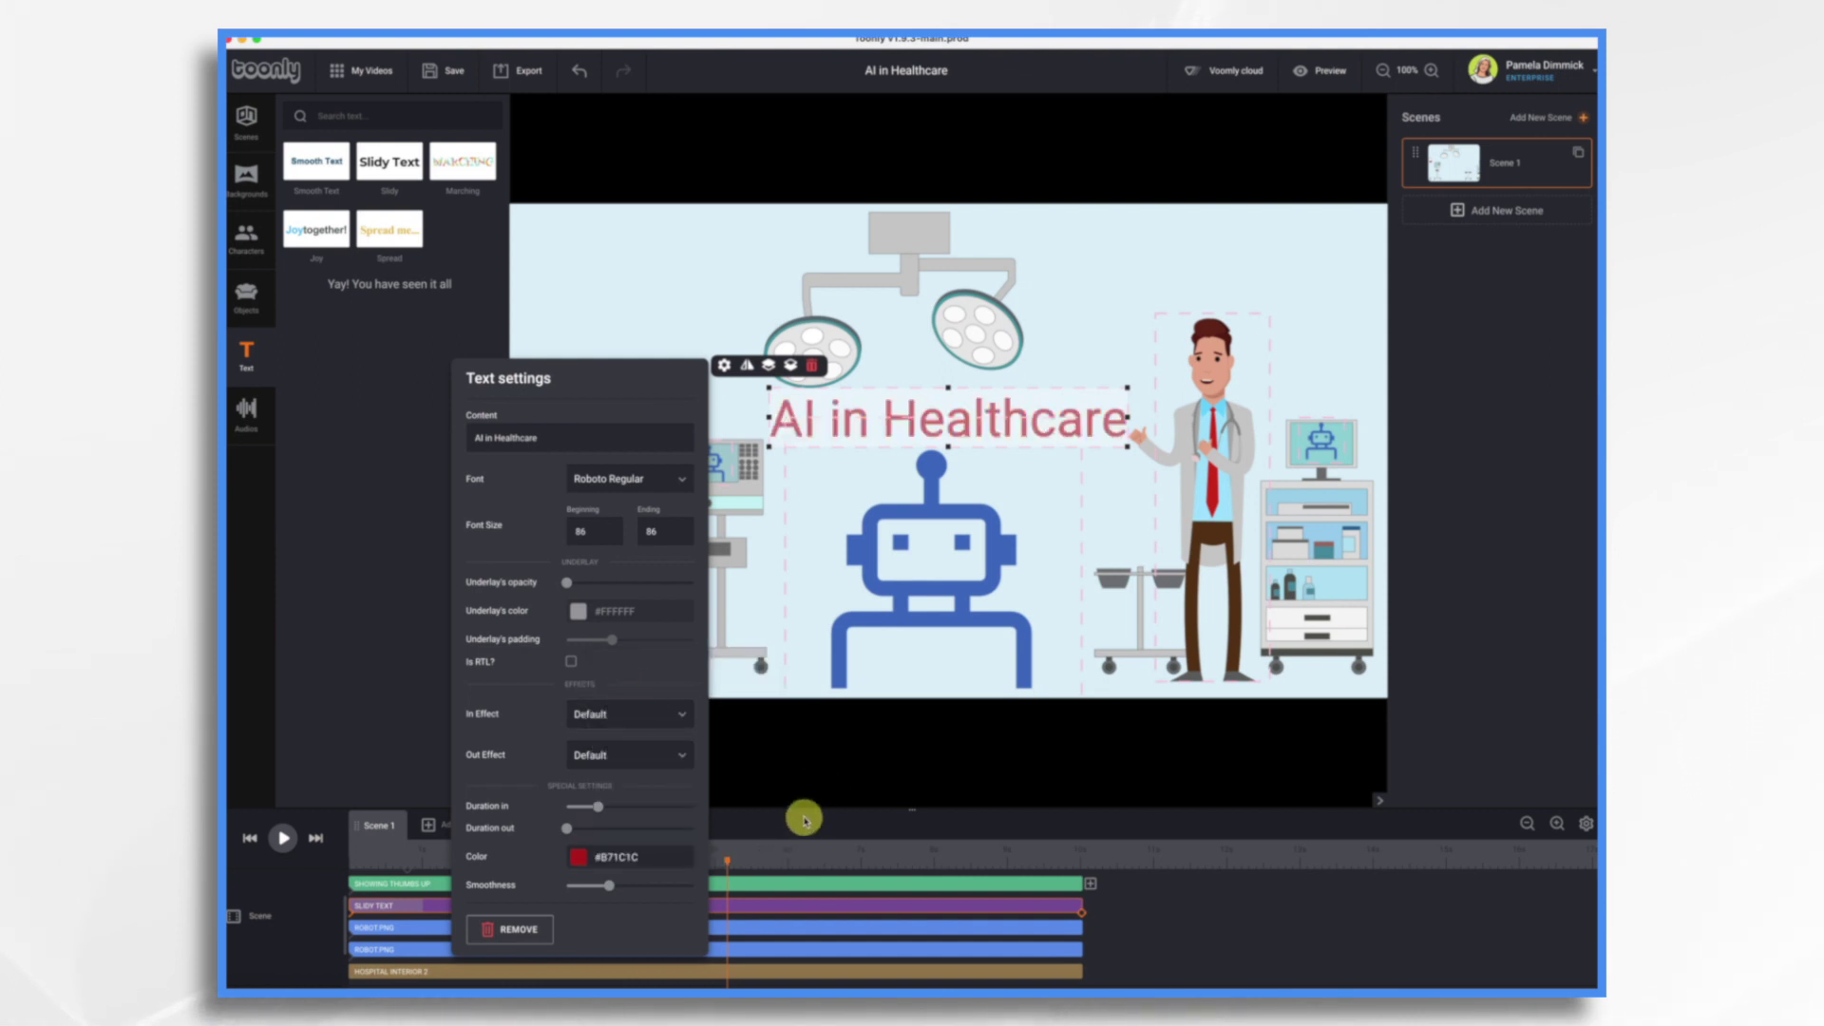
{"action": "left_click", "coordinate": [284, 838]}
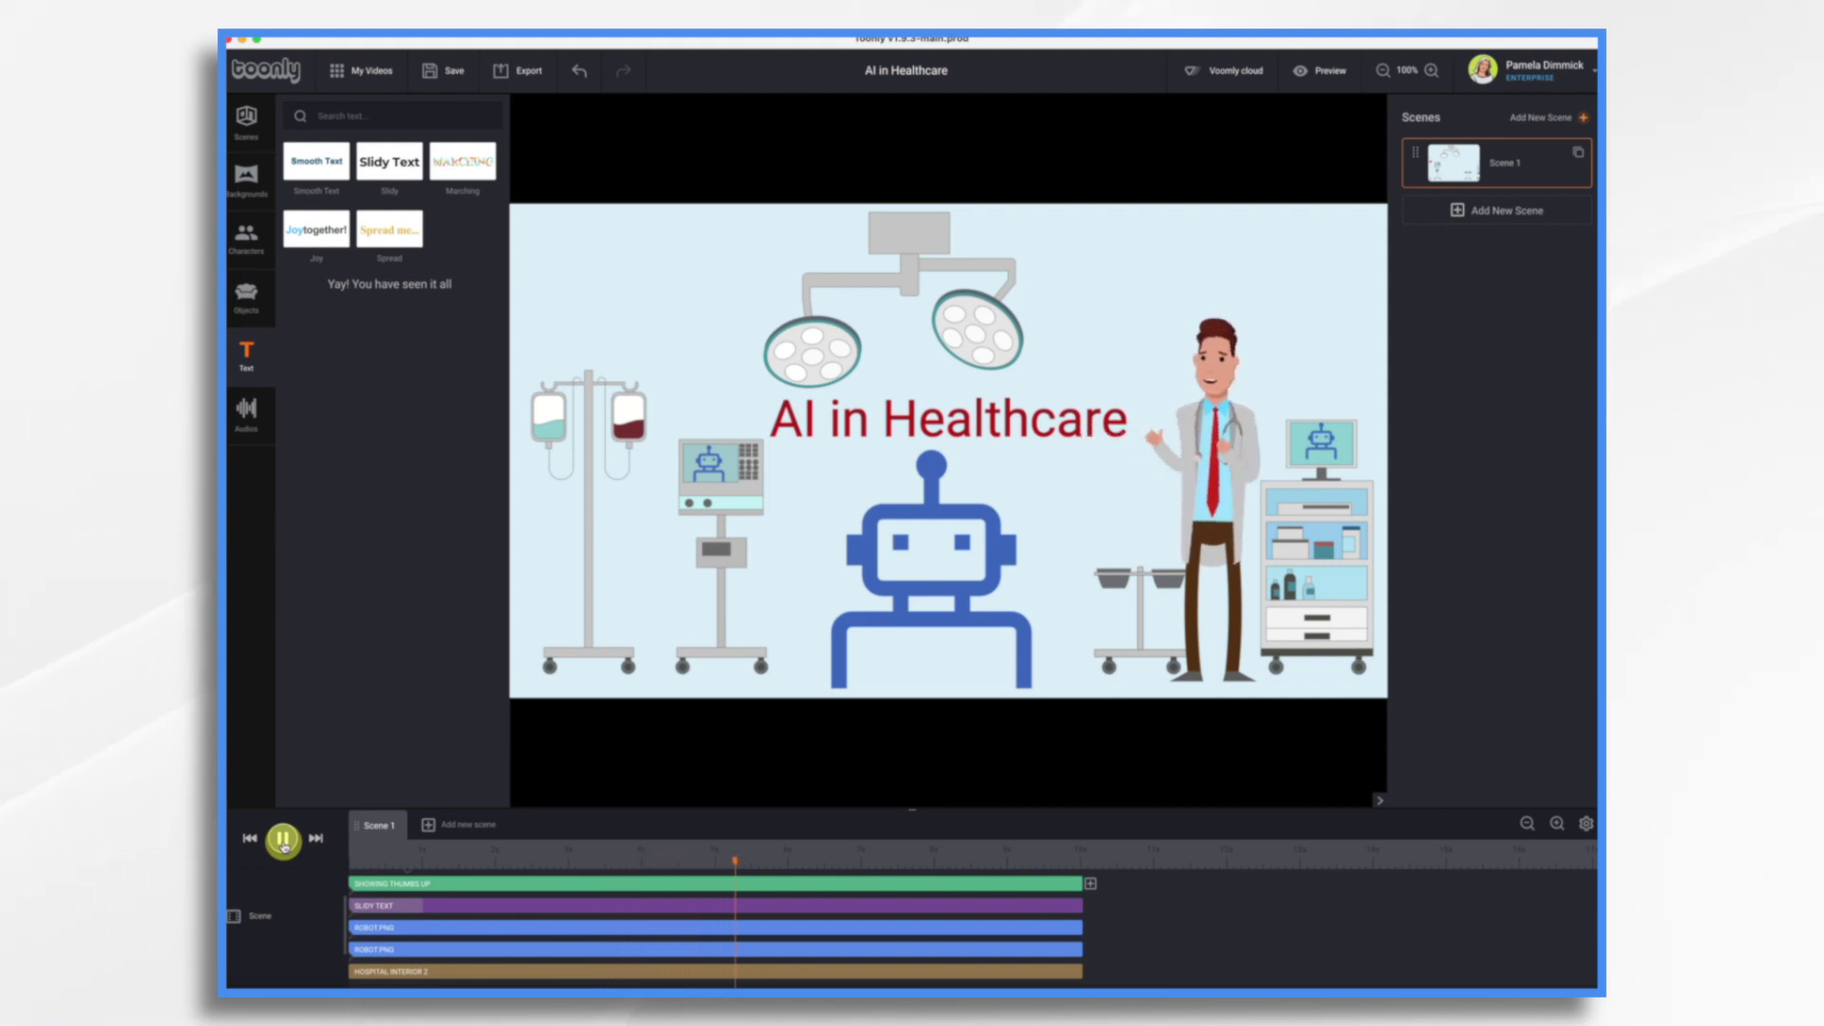
{"action": "left_click", "coordinate": [284, 840]}
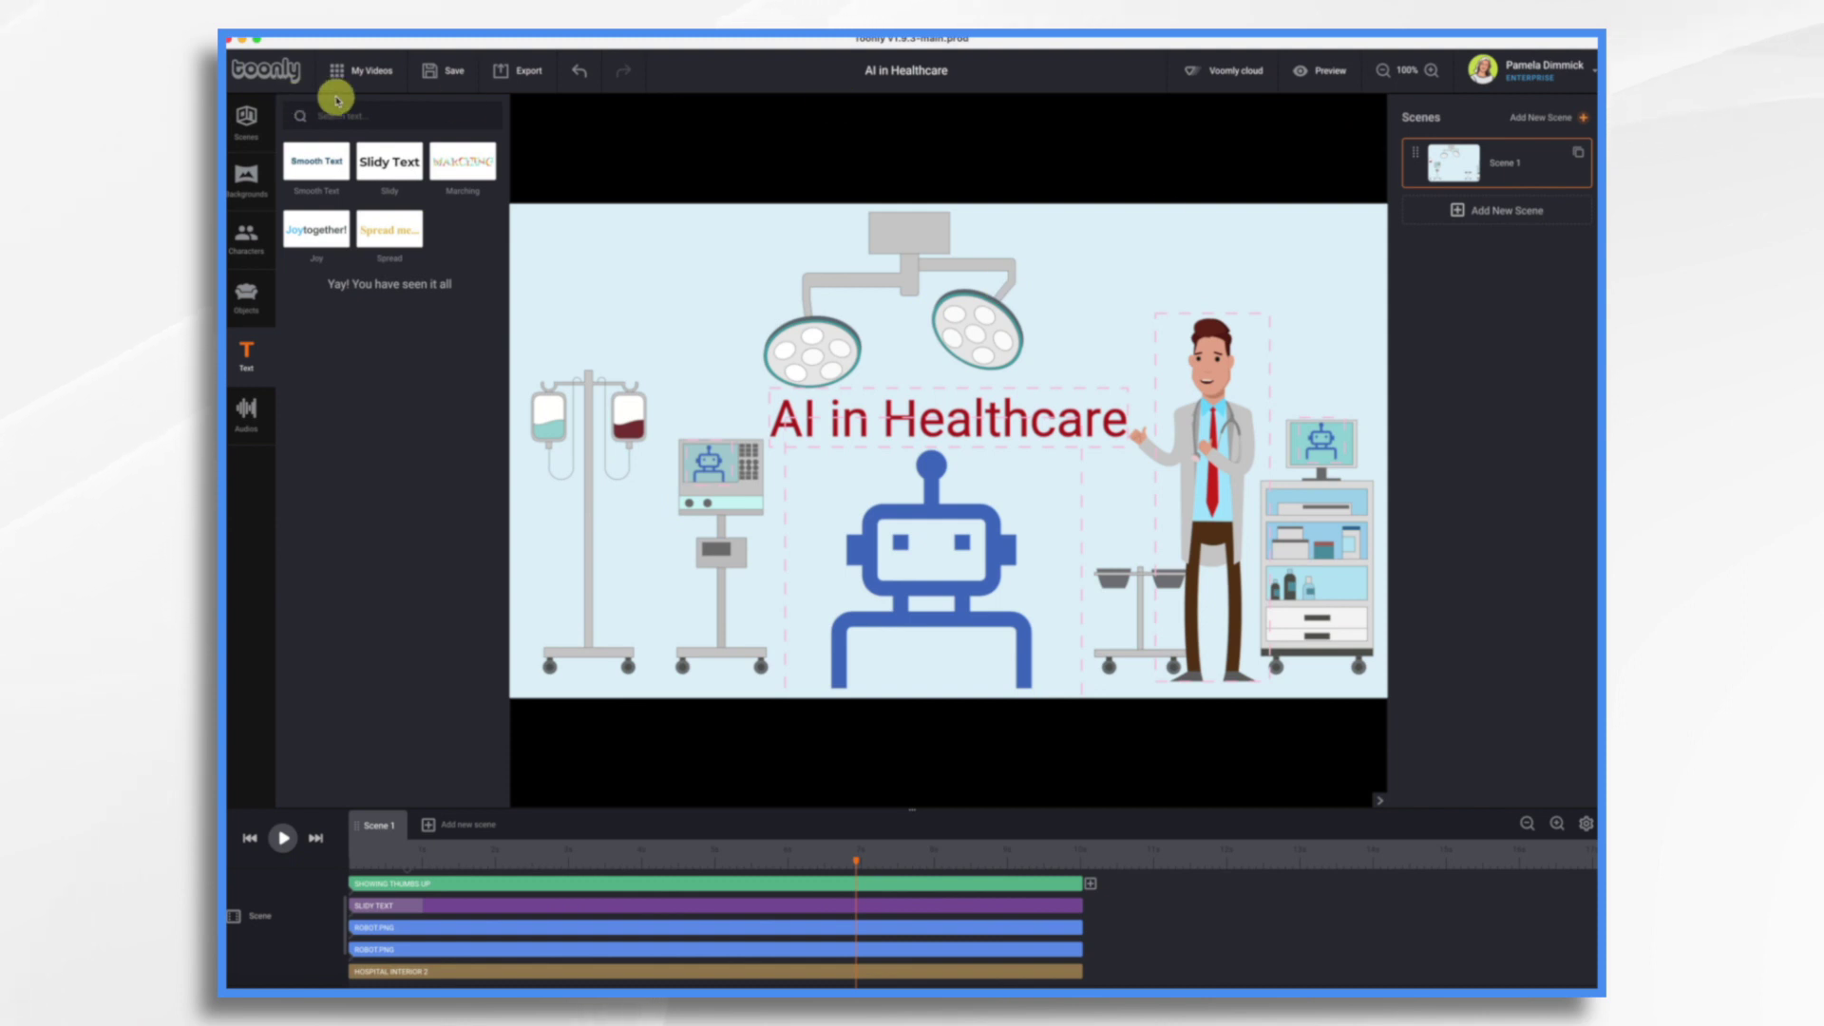
Step: Export the scene as a 720p, Maximum (100%) quality MP4, choosing the save destination
{"action": "left_click", "coordinate": [524, 69]}
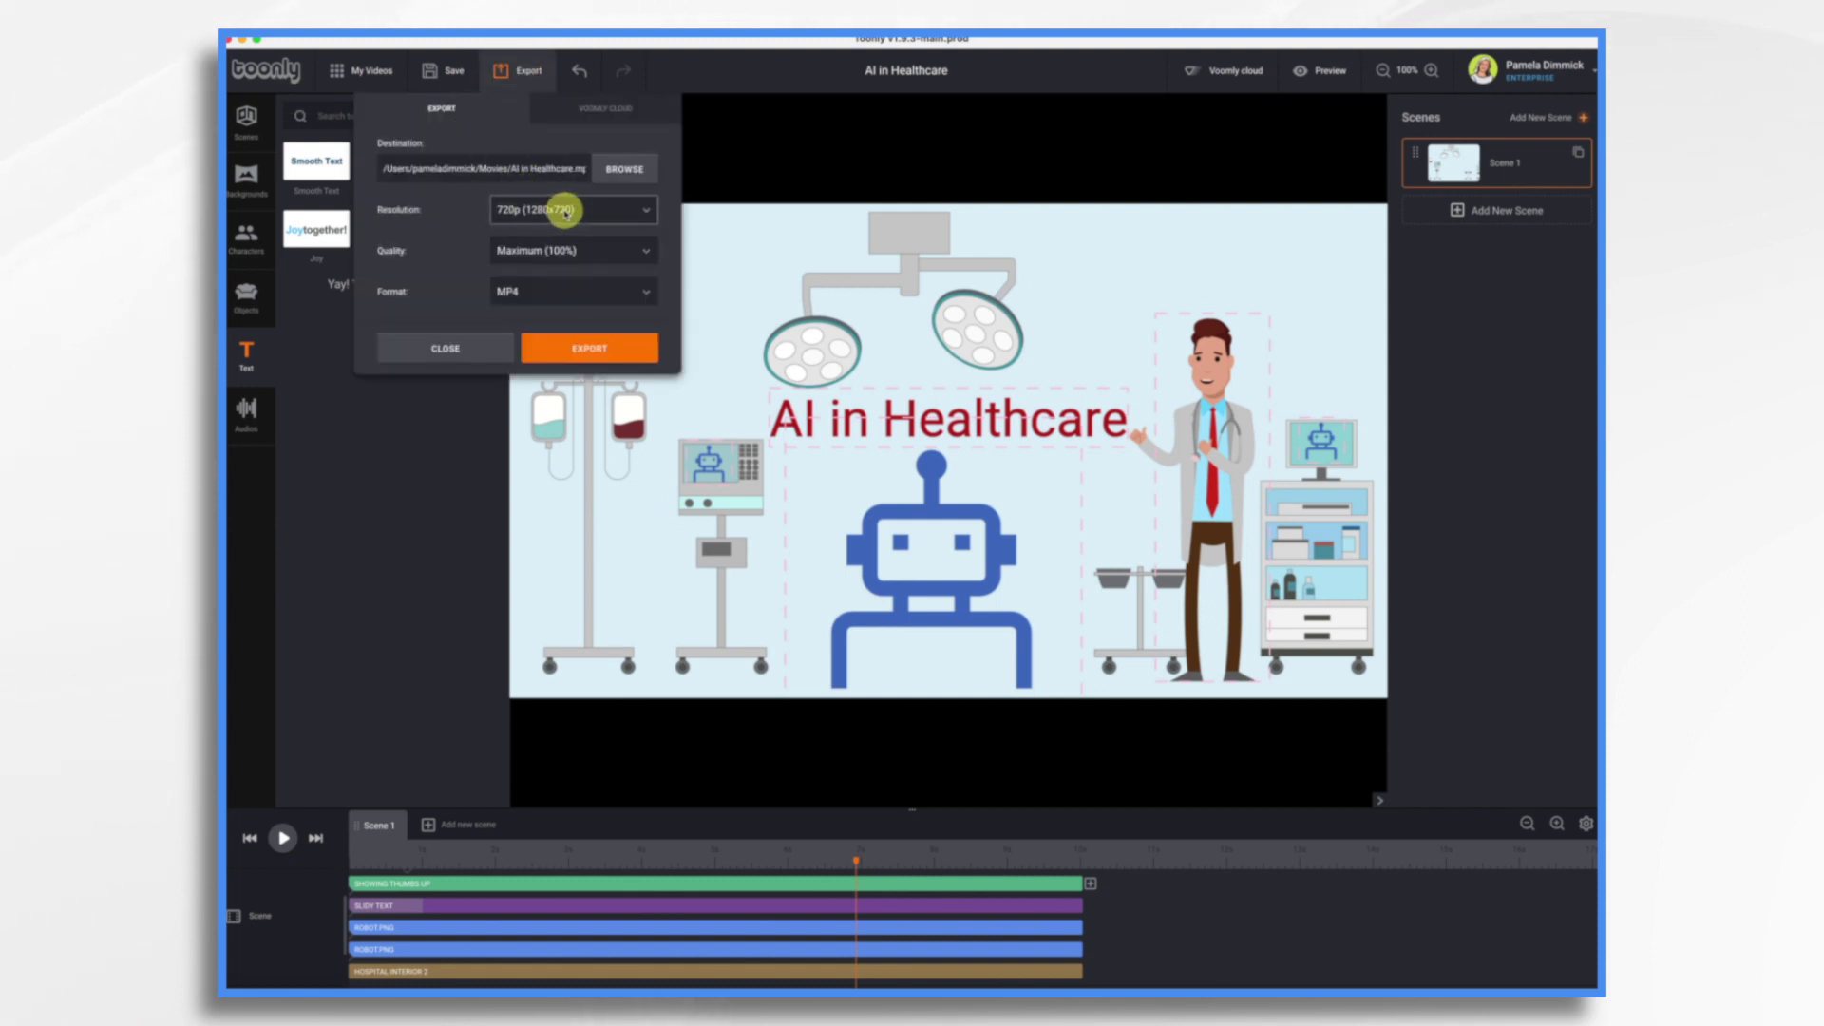
{"action": "left_click", "coordinate": [611, 177]}
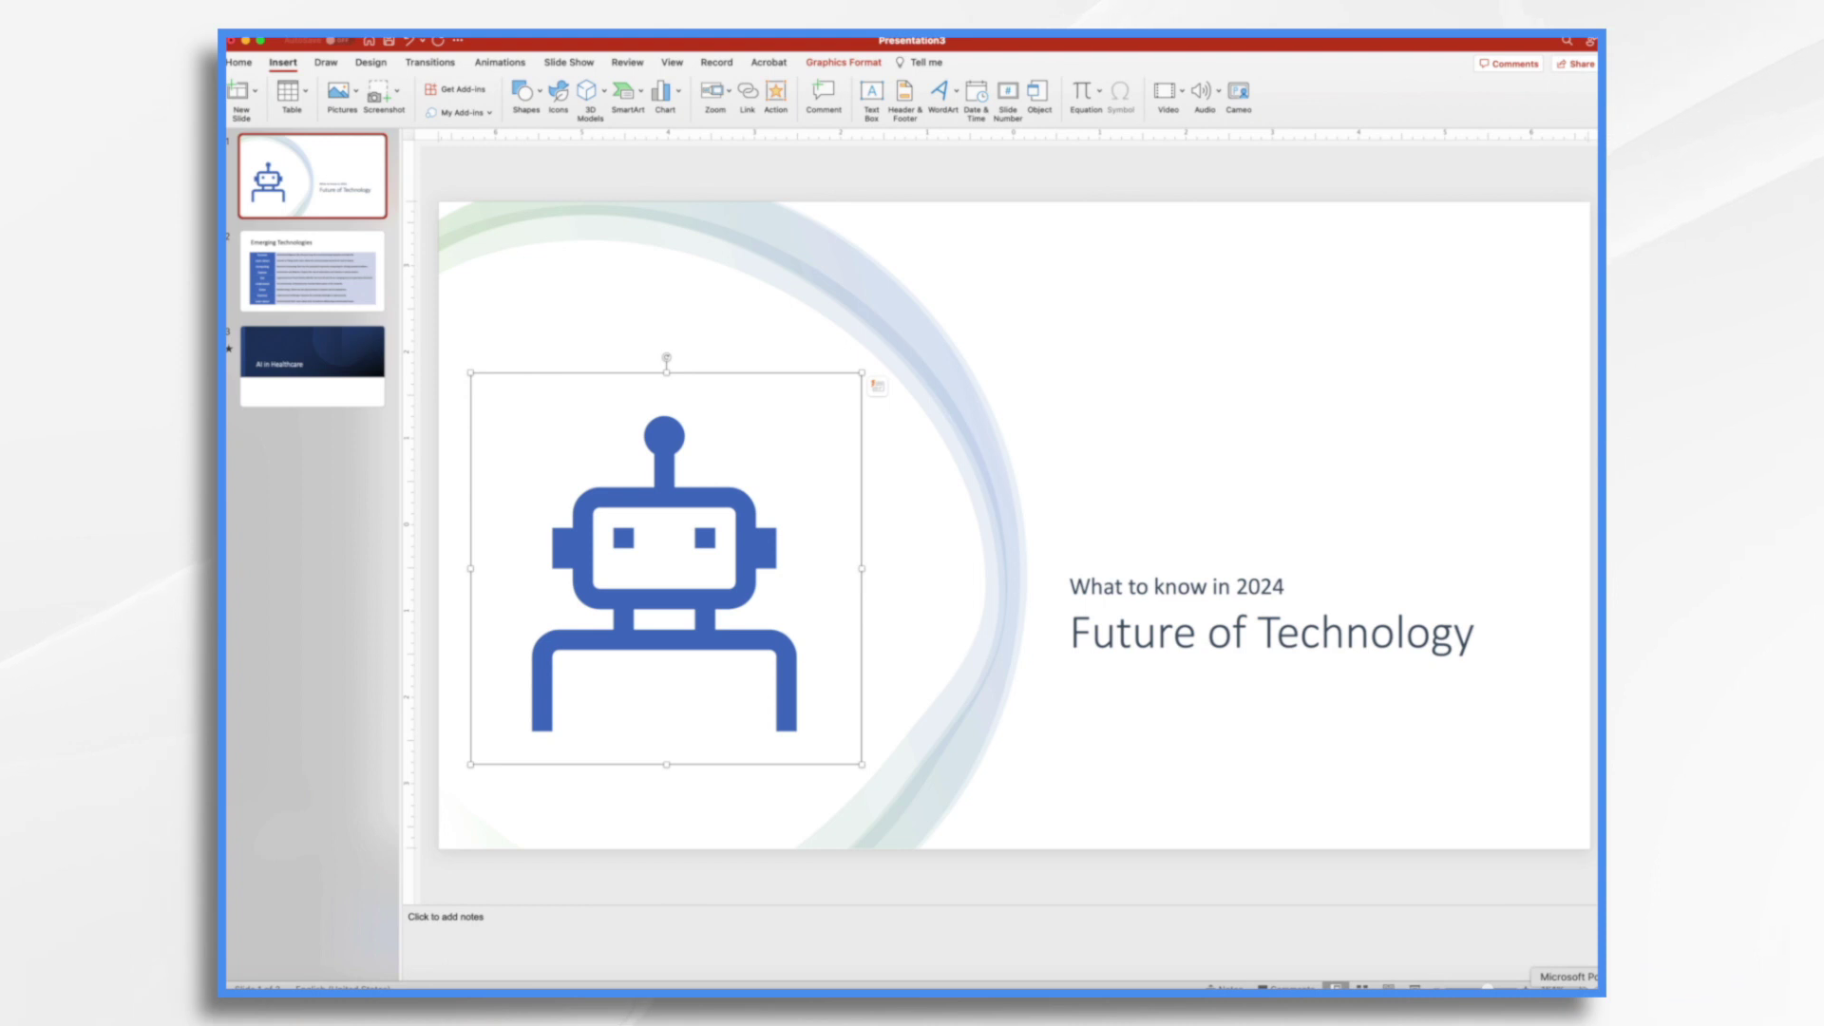
Step: On the AI in Healthcare slide, insert AI in Healthcare.mp4 from the Week 39 folder
{"action": "left_click", "coordinate": [296, 352]}
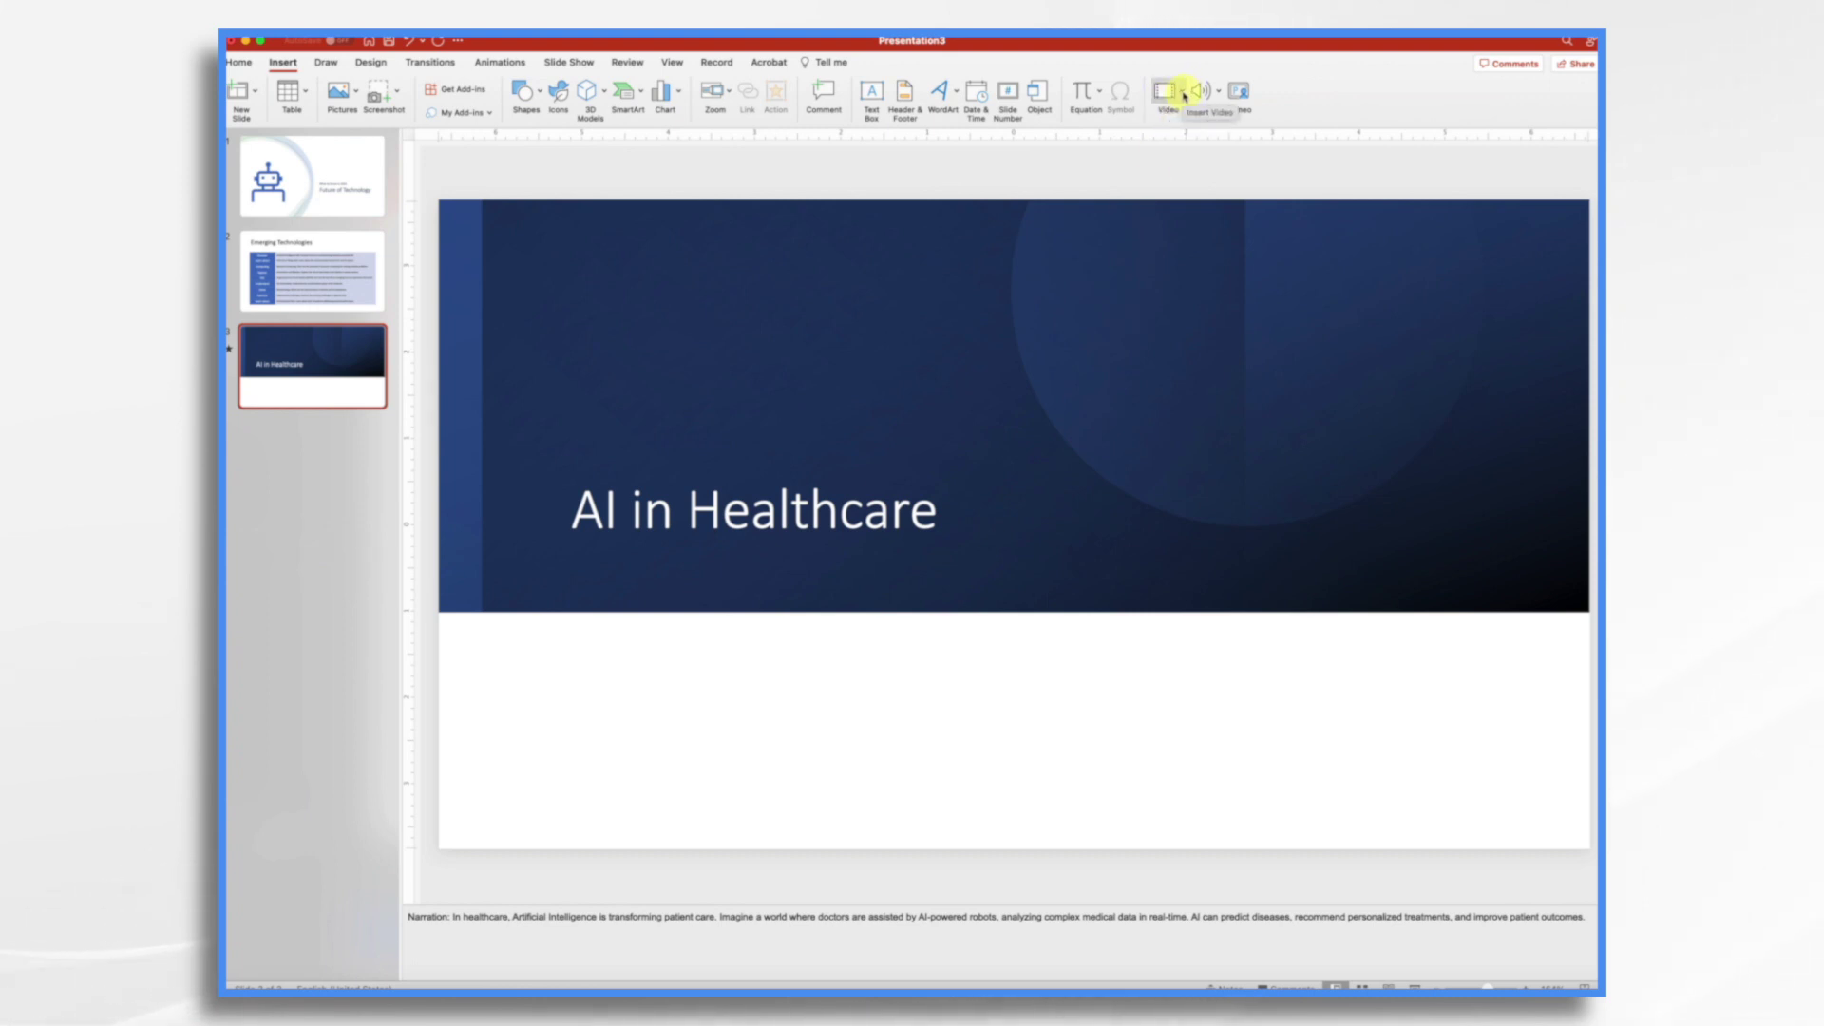
{"action": "left_click", "coordinate": [1184, 96]}
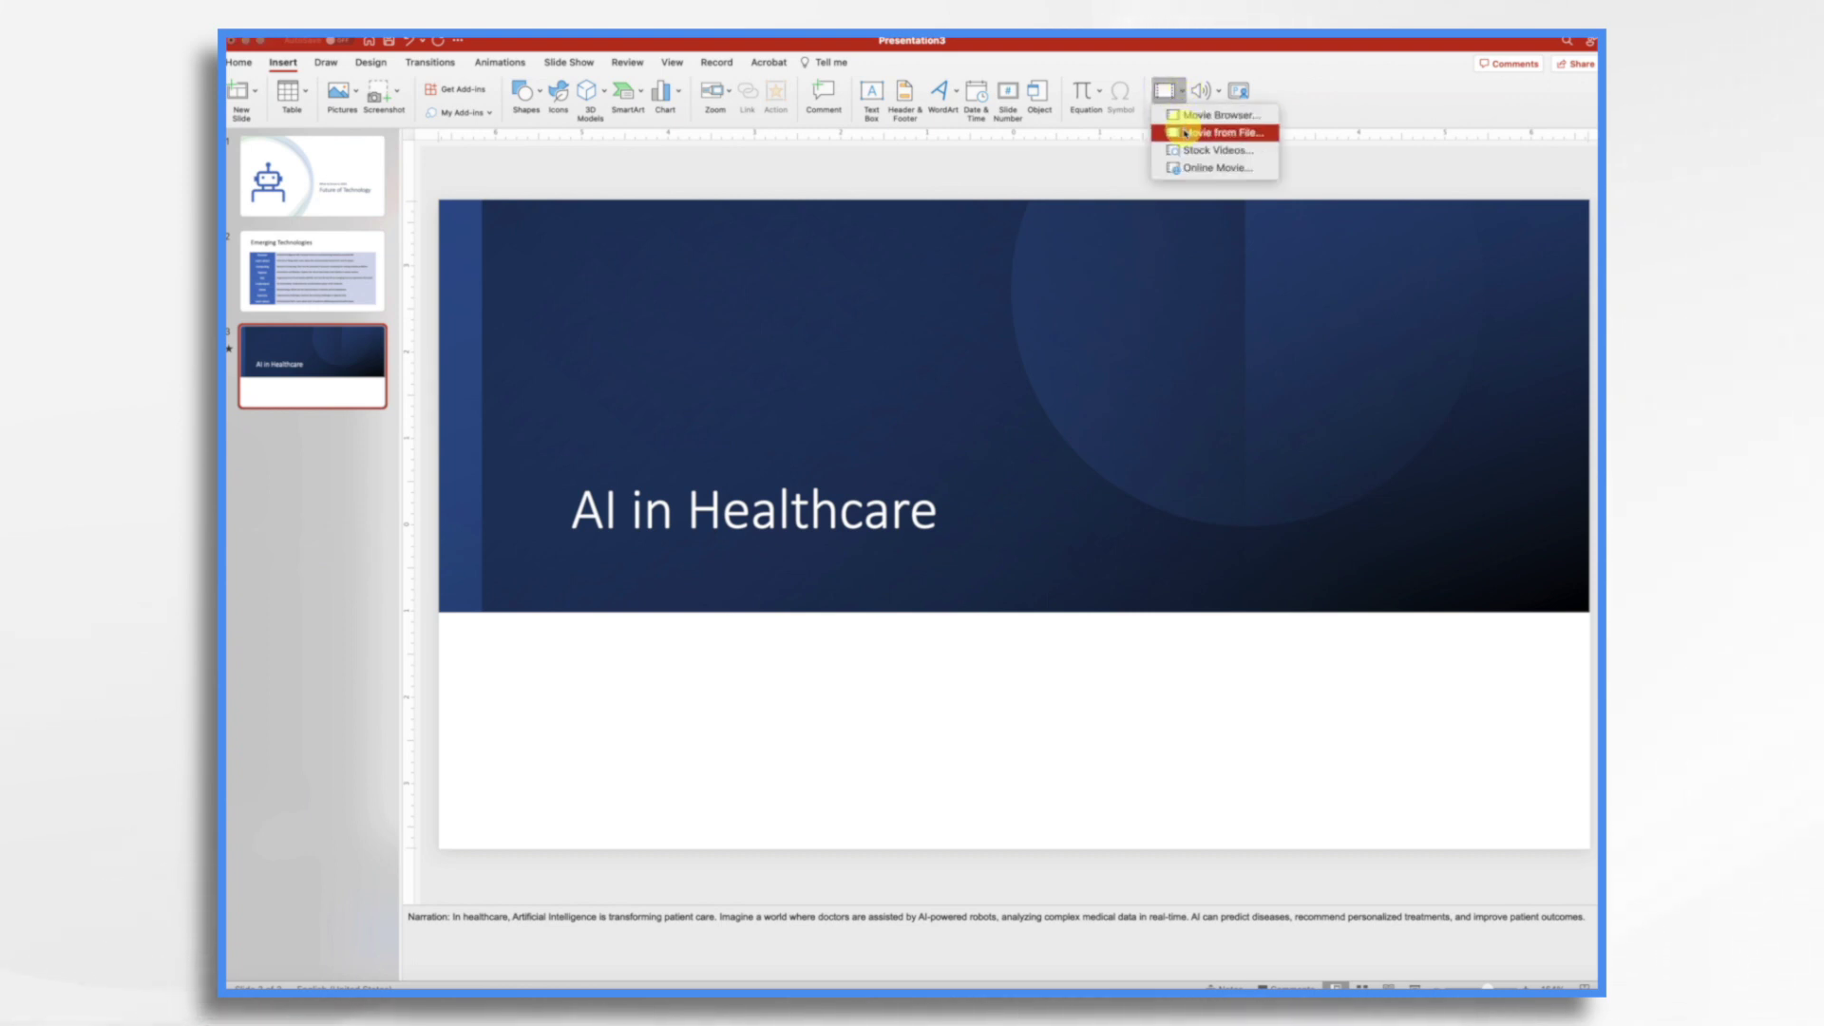
{"action": "left_click", "coordinate": [1185, 133]}
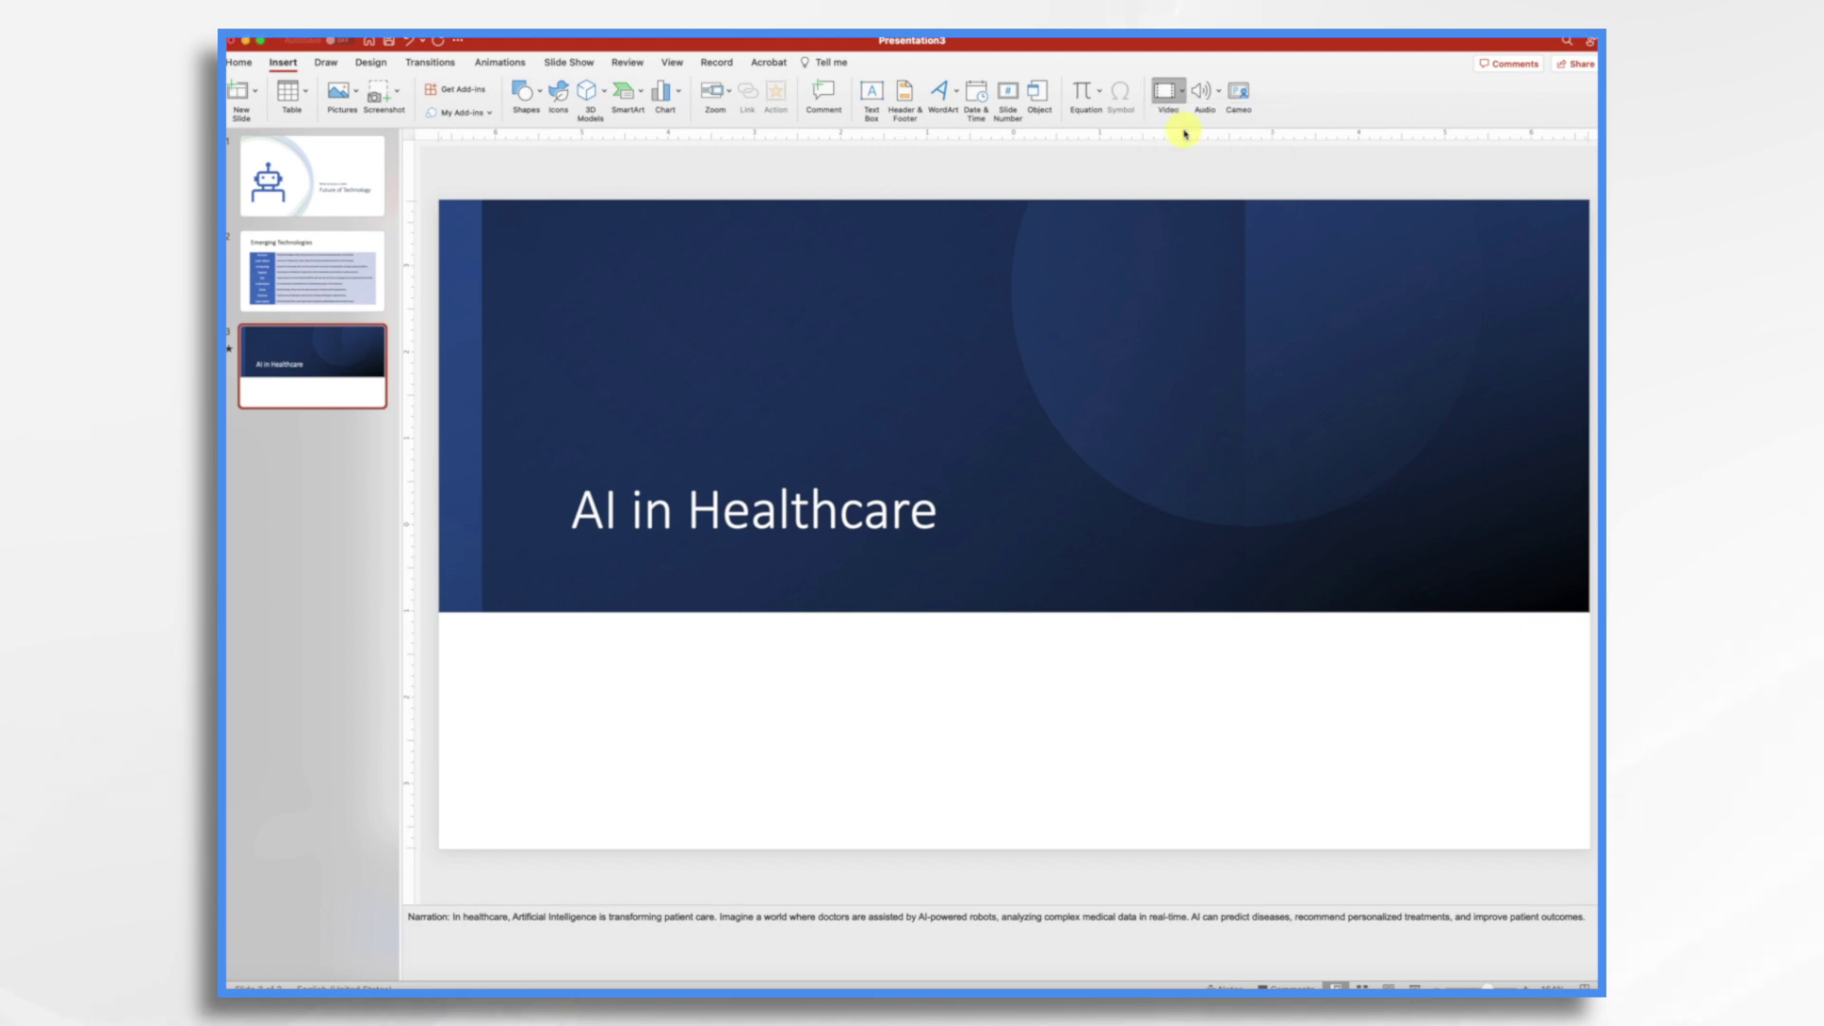
{"action": "double_click", "coordinate": [744, 443]}
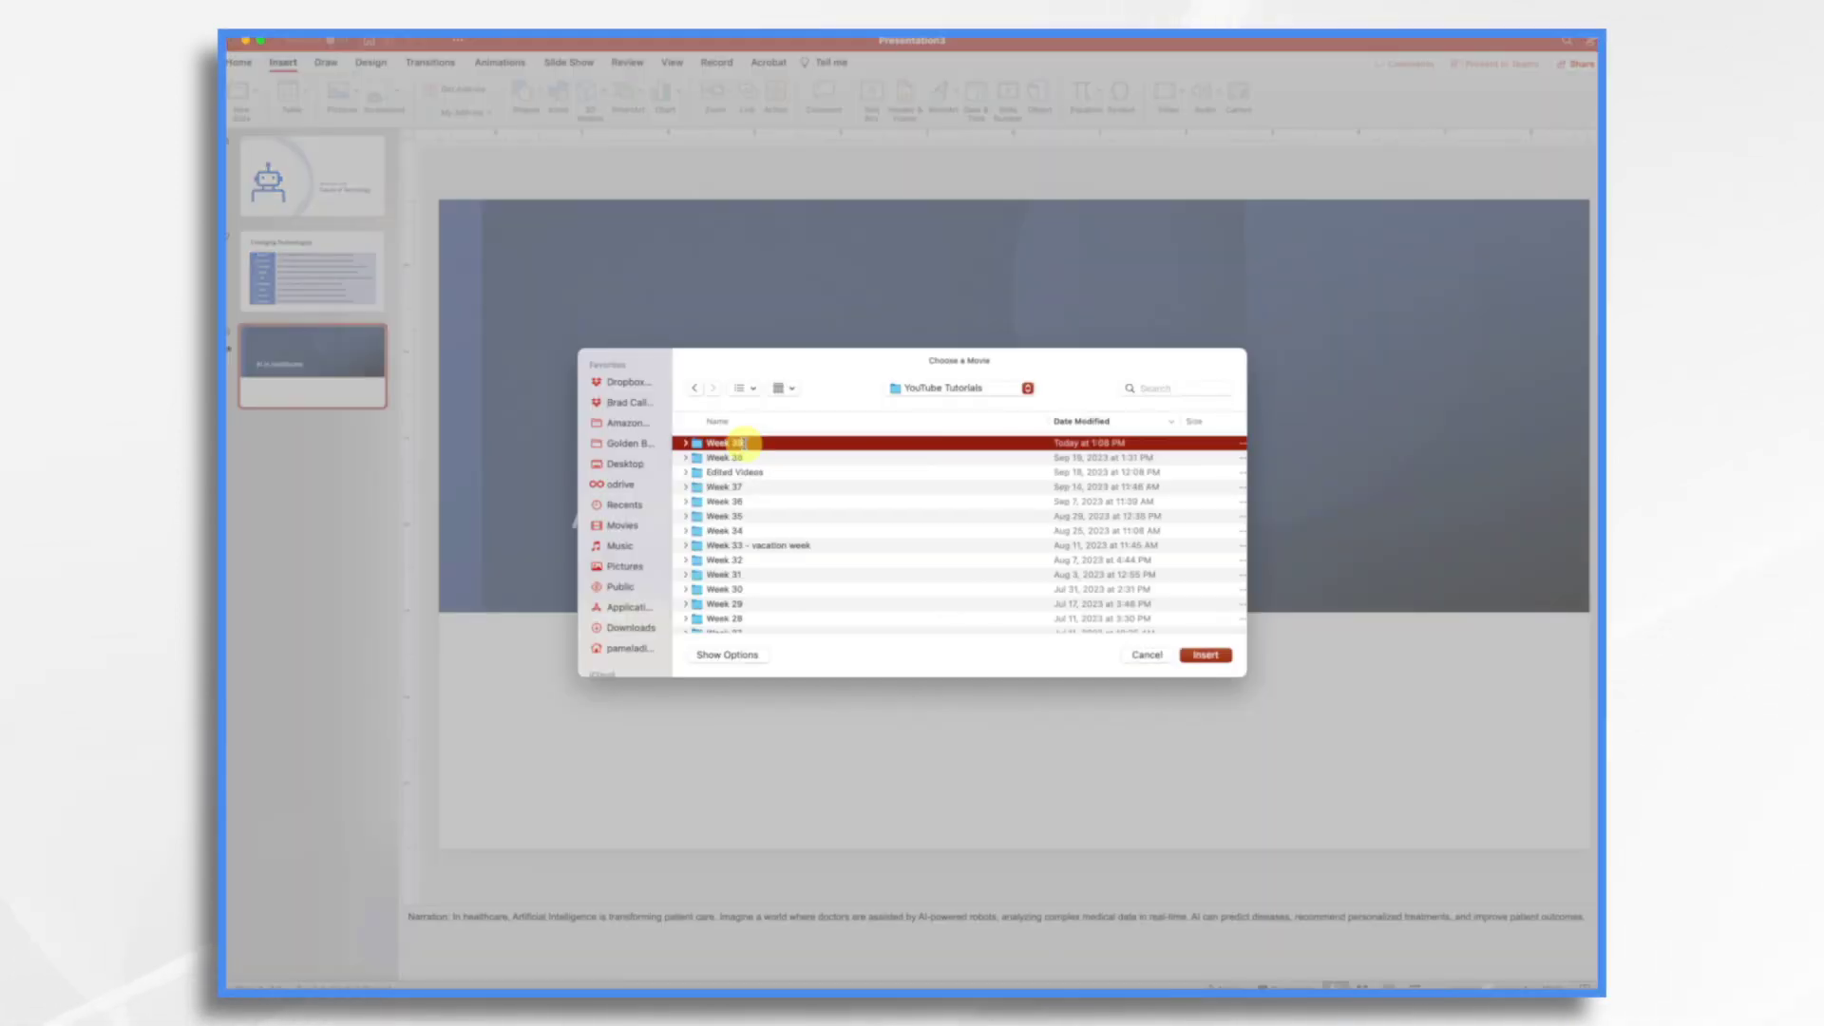
{"action": "left_click", "coordinate": [771, 444]}
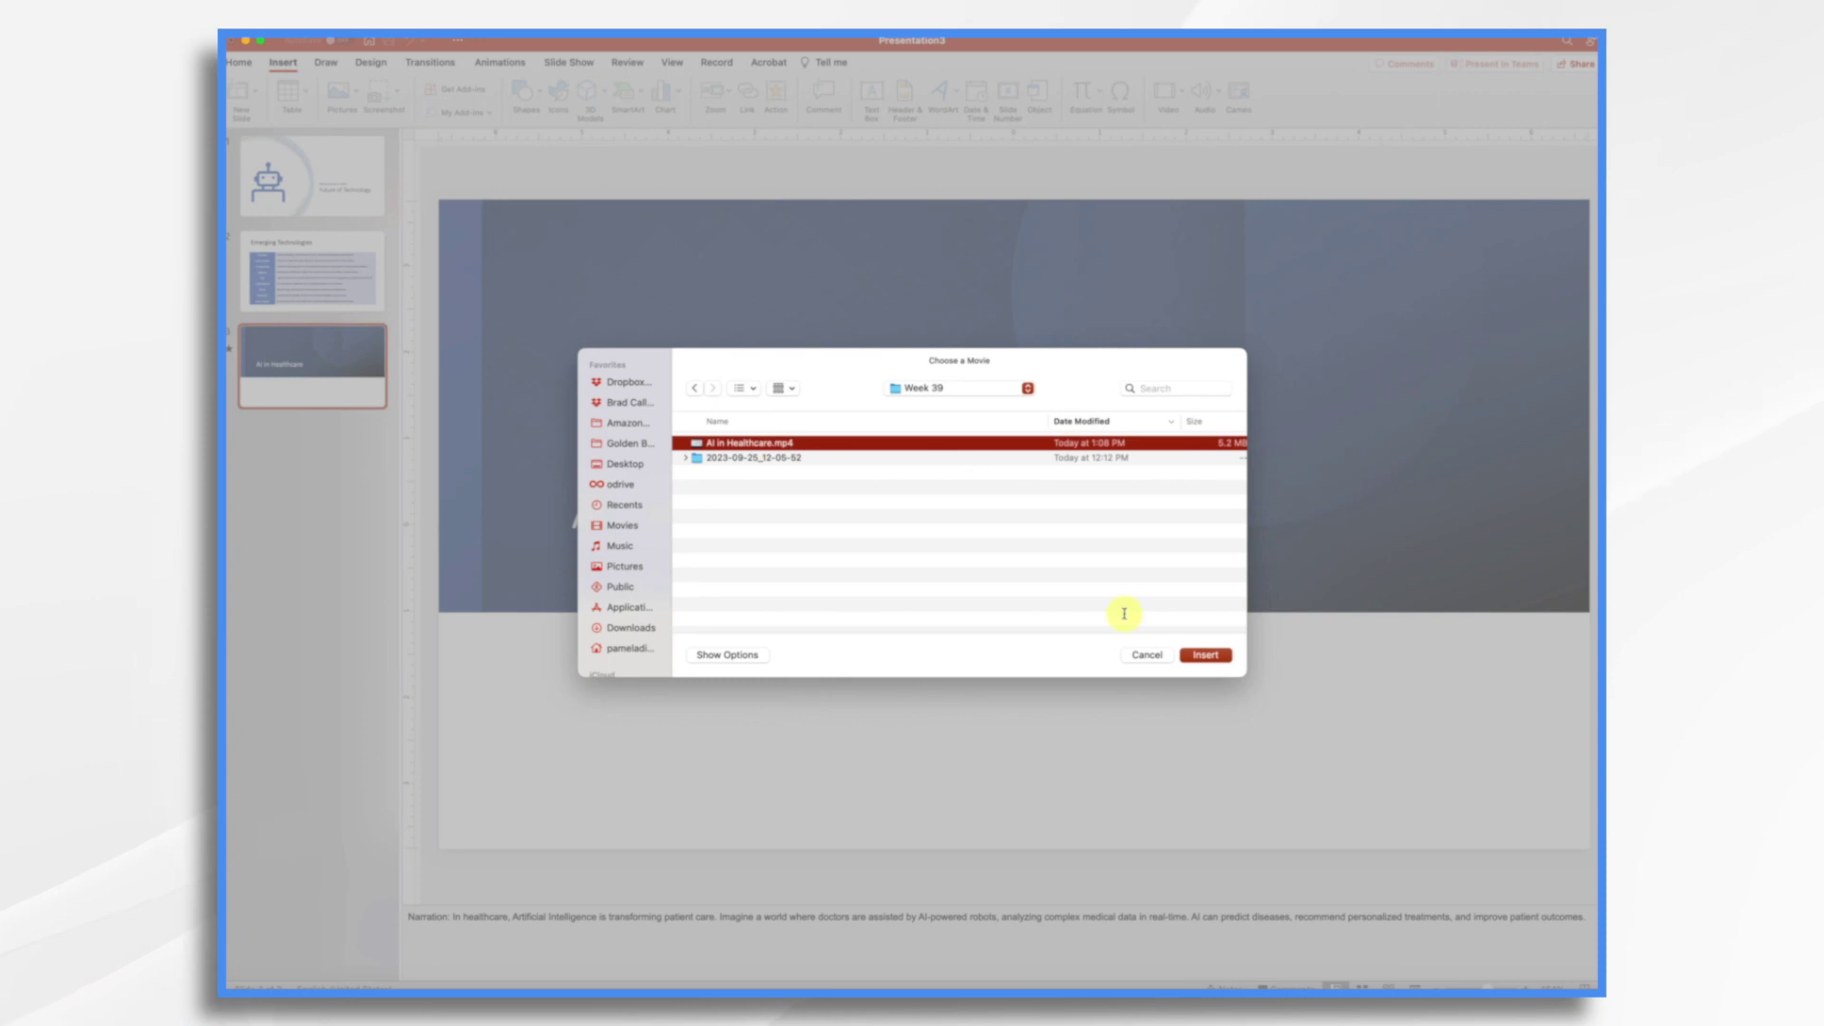
{"action": "left_click", "coordinate": [1206, 654]}
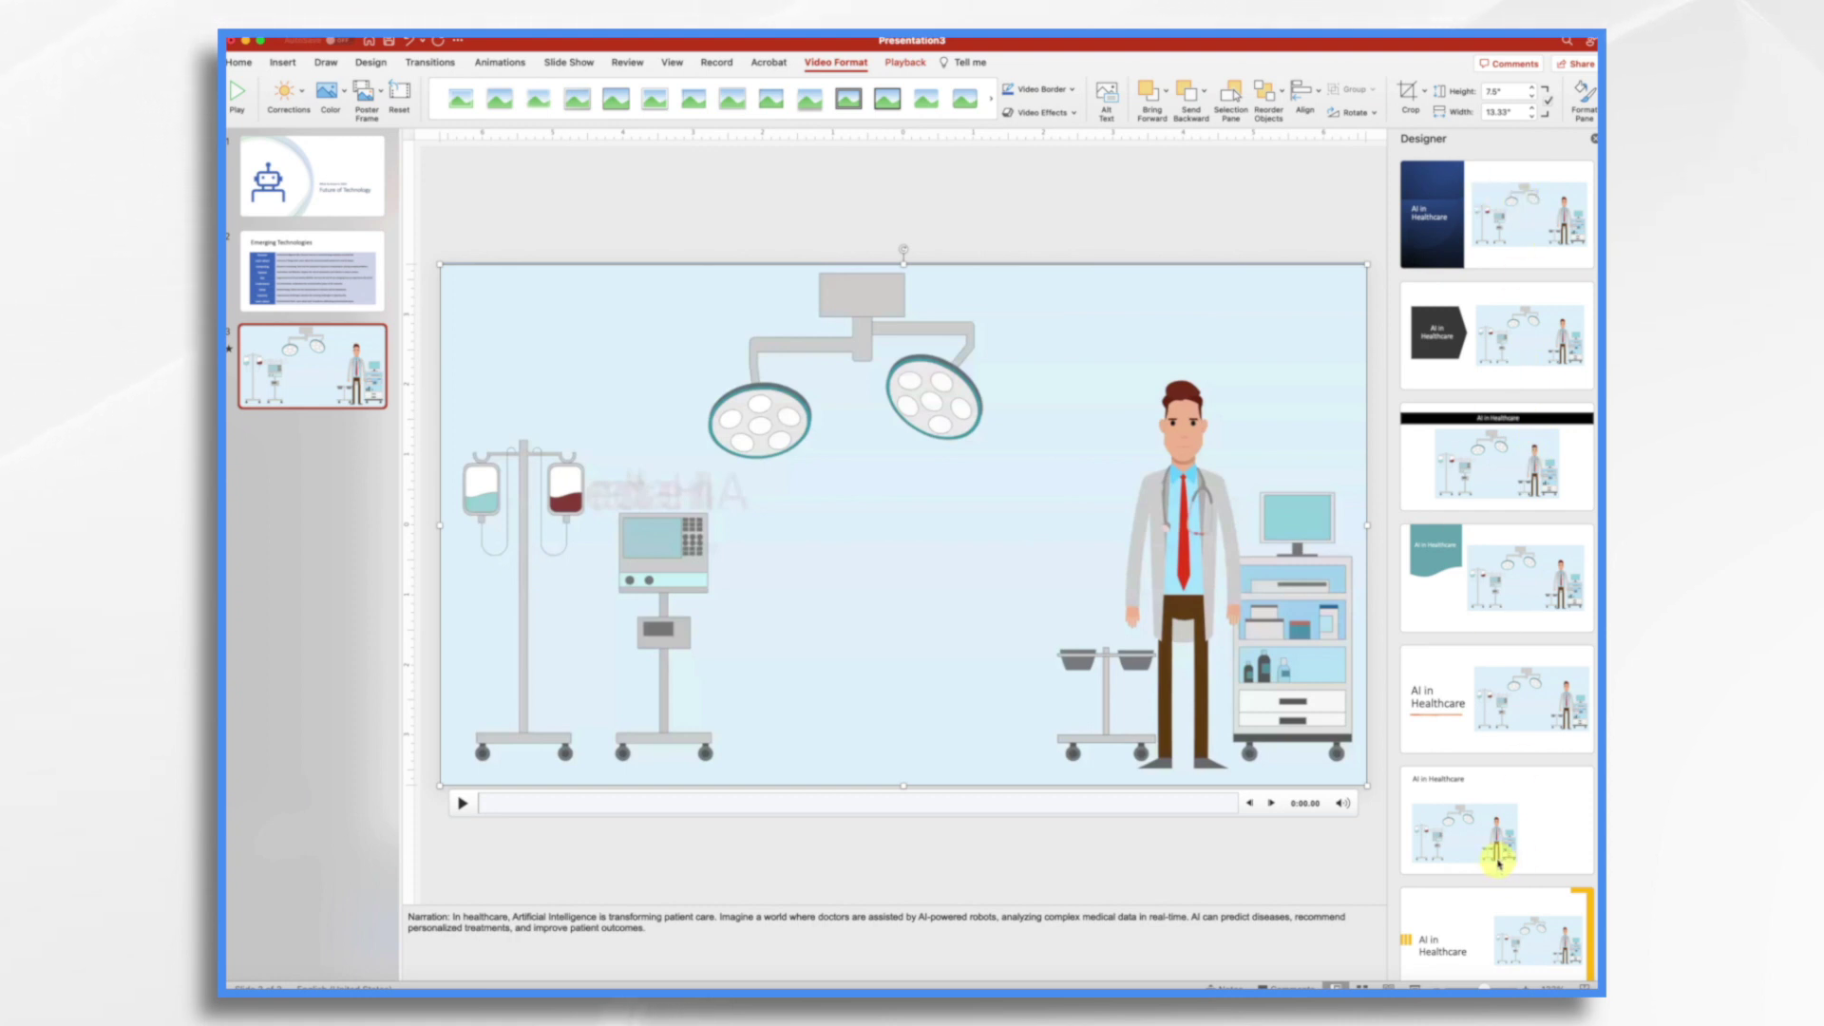
Step: Apply the Designer layout with a navy title bar above the video, then close Designer
{"action": "scroll", "coordinate": [1505, 768], "scroll_direction": "down", "scroll_amount": 5}
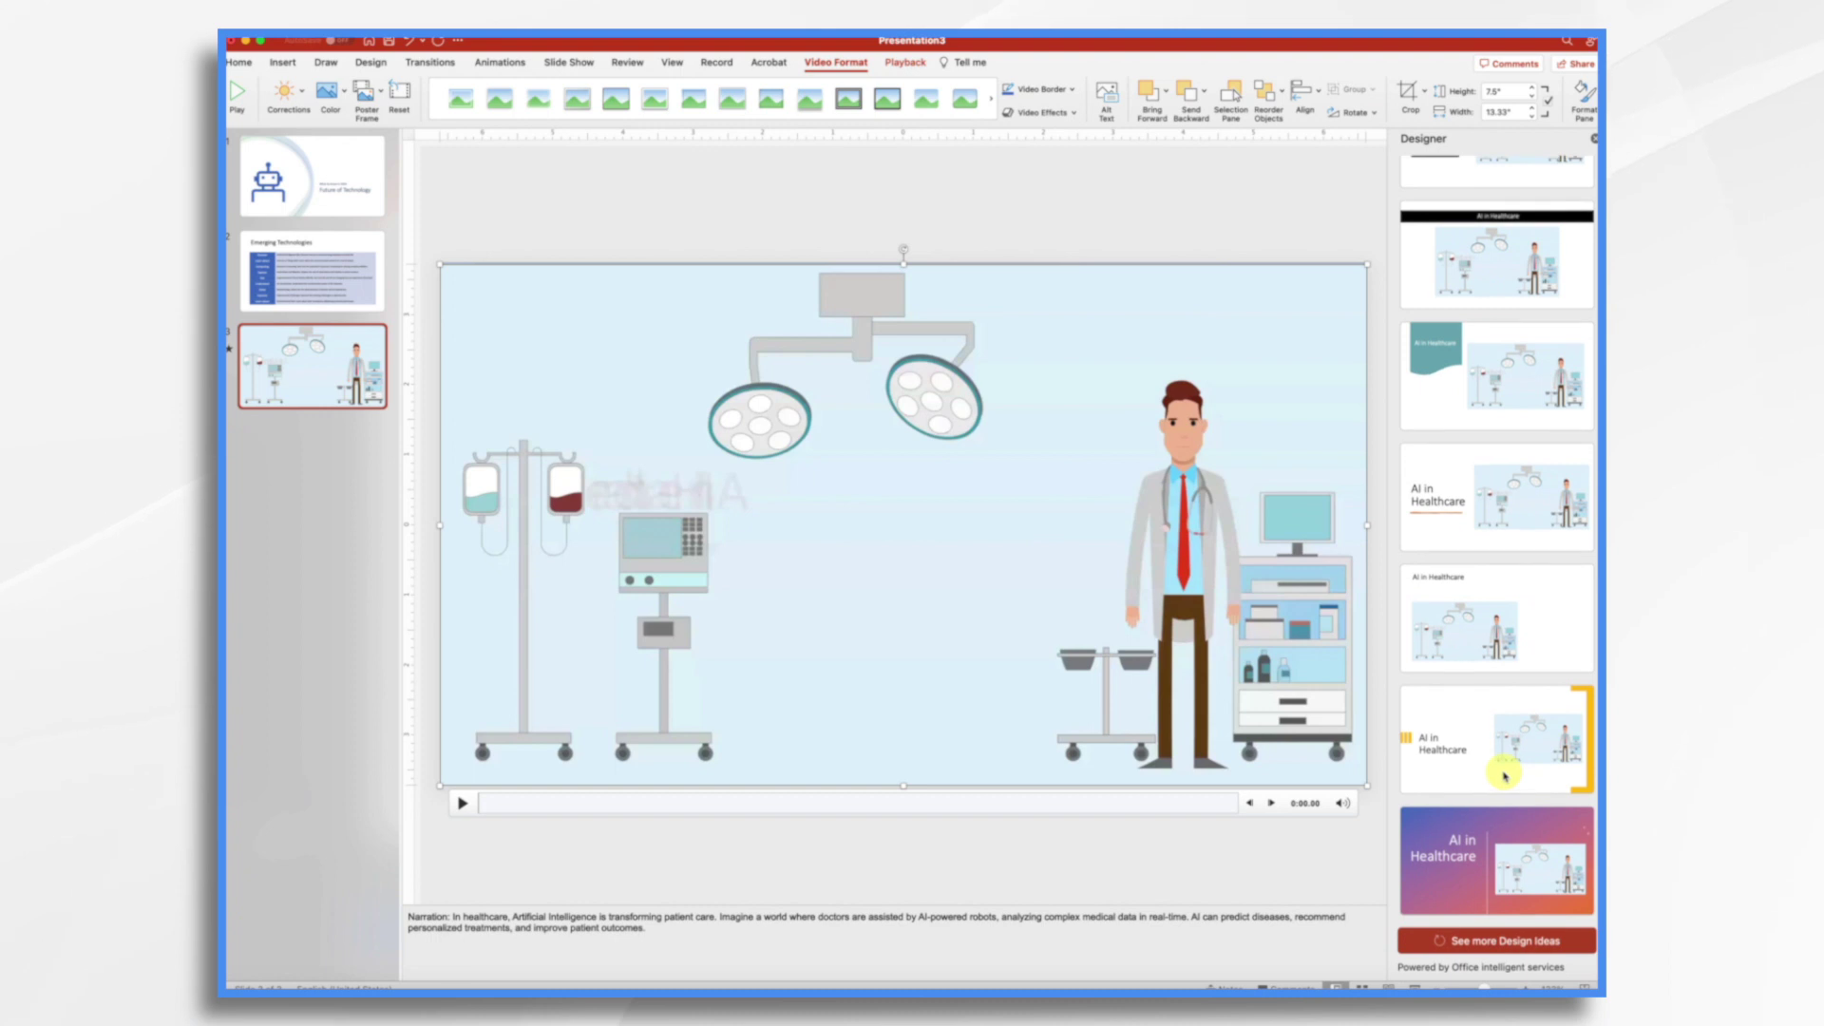
{"action": "scroll", "coordinate": [1504, 776], "scroll_direction": "up", "scroll_amount": 5}
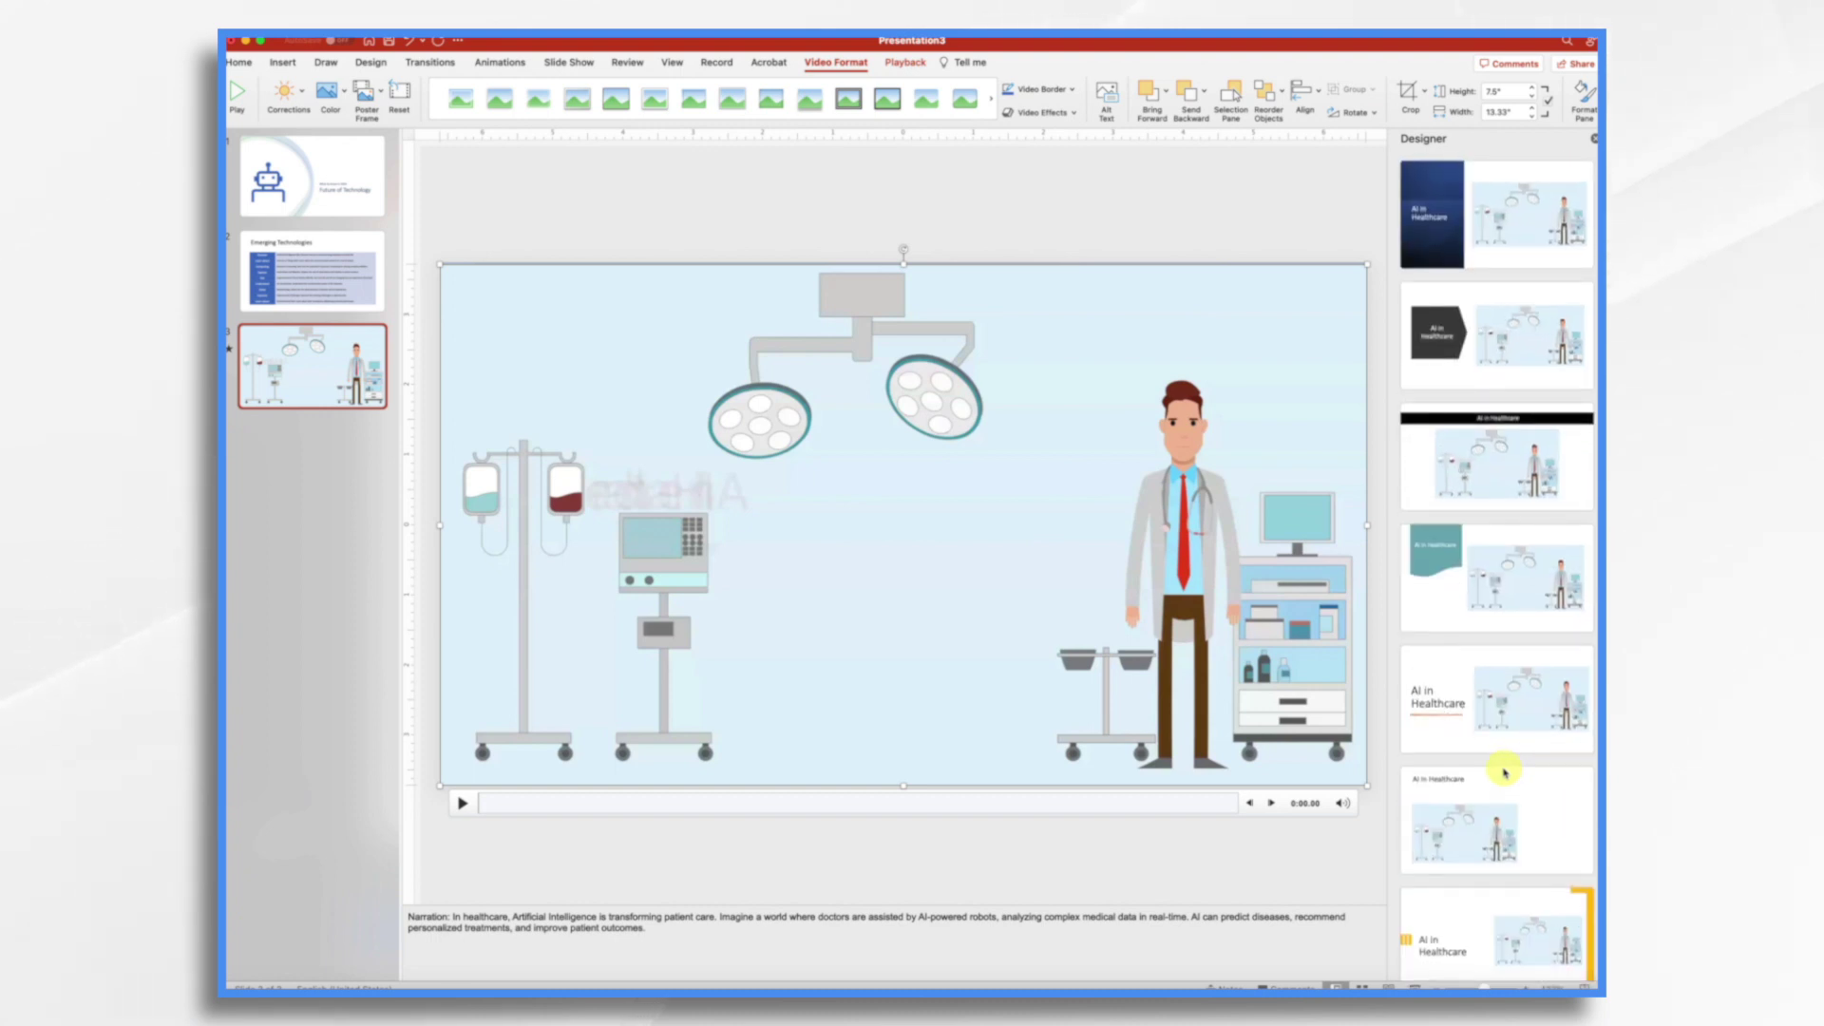
{"action": "left_click", "coordinate": [1558, 456]}
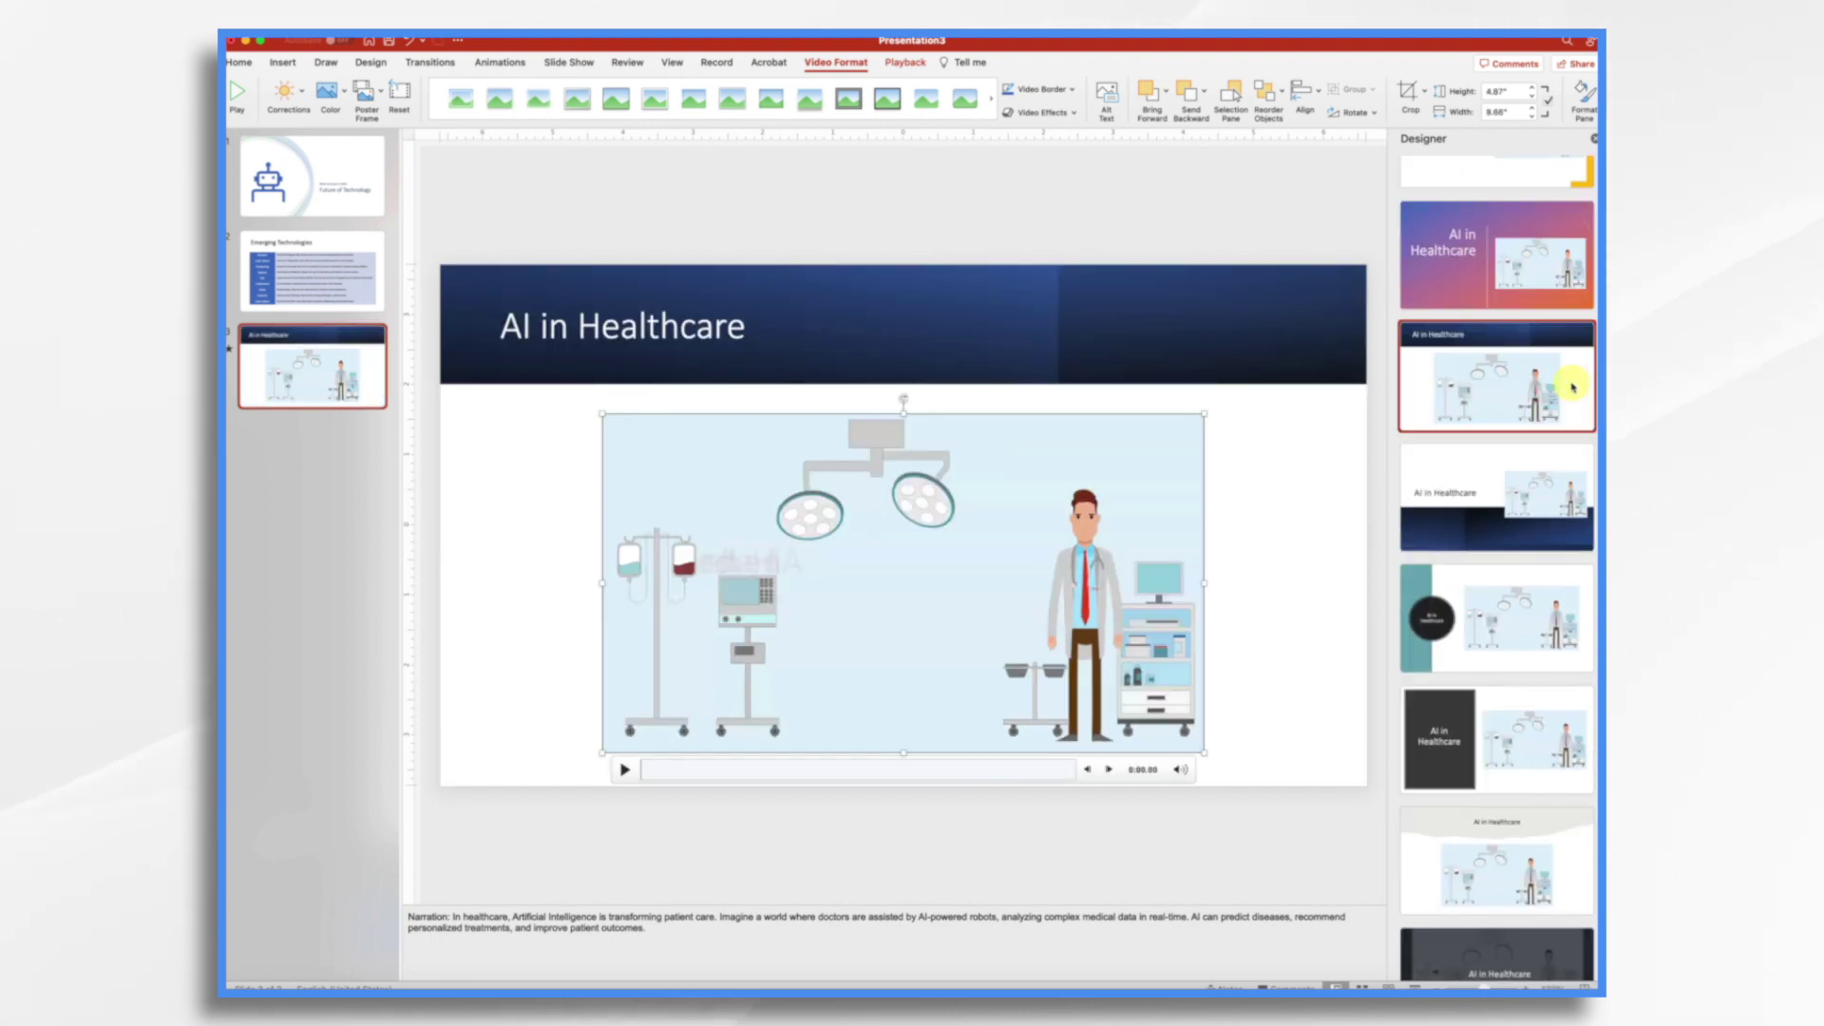
{"action": "left_click", "coordinate": [1593, 140]}
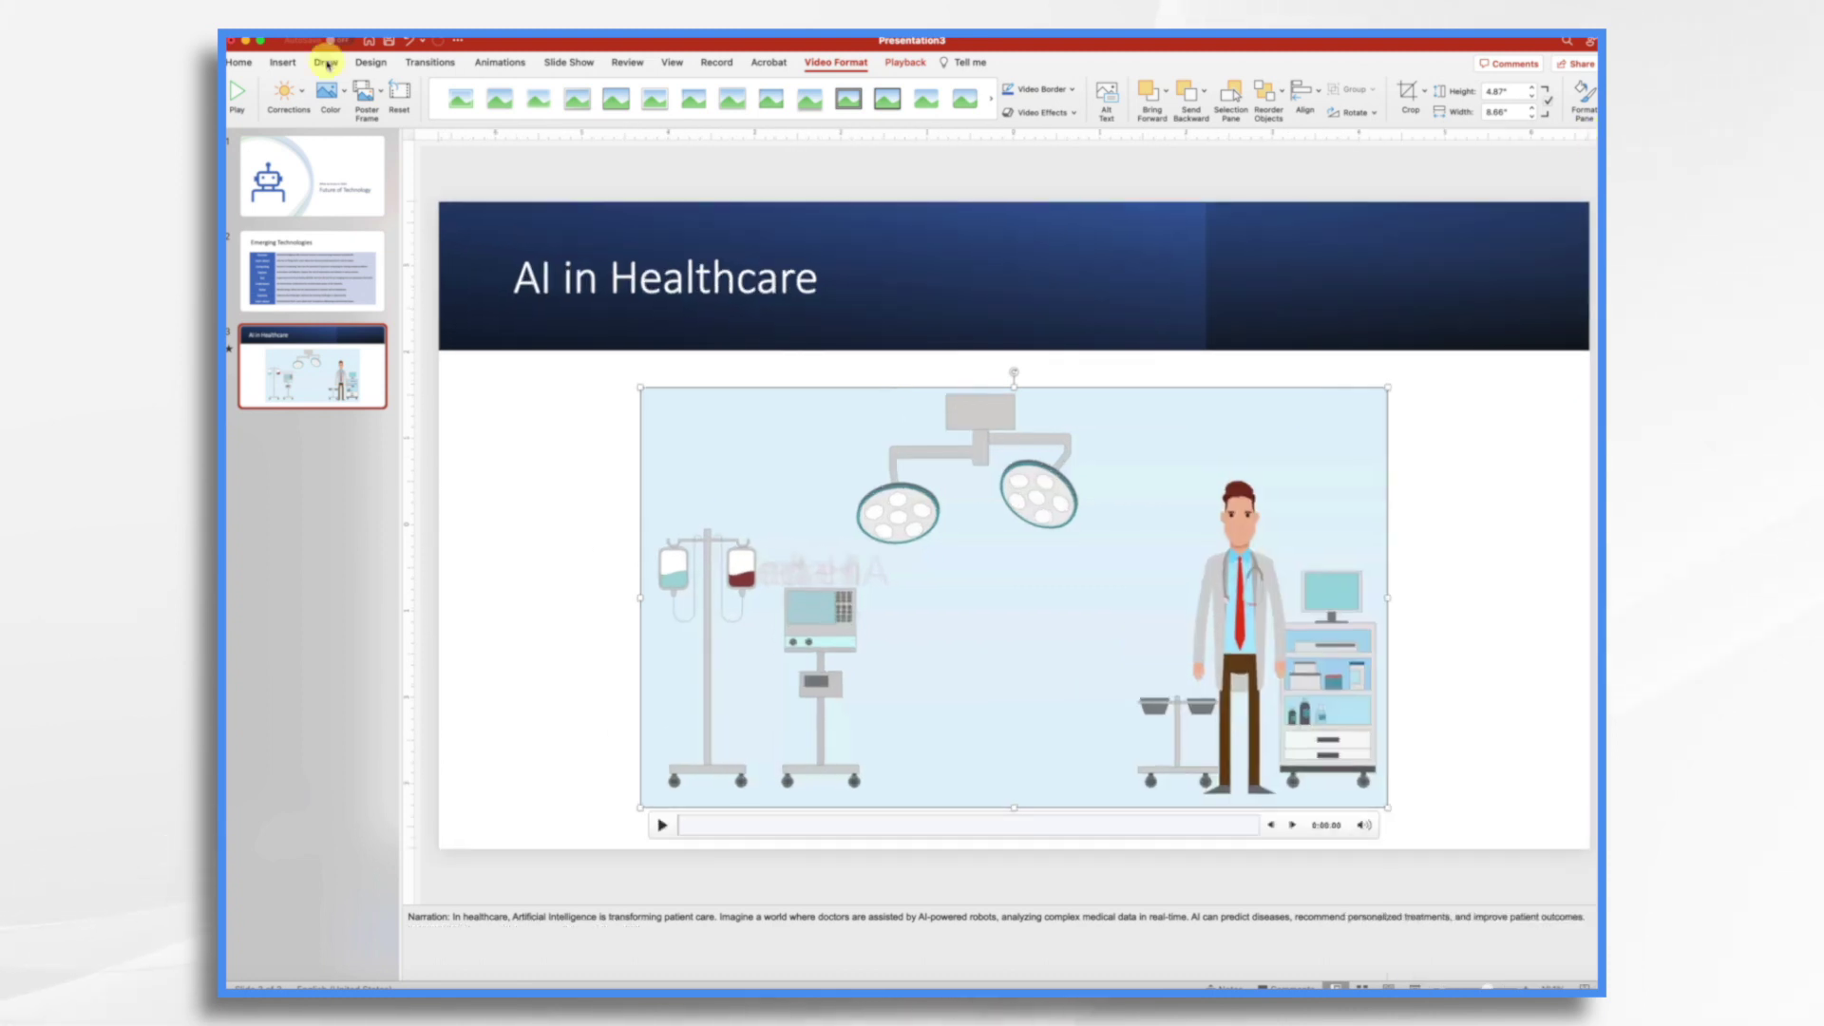
Step: Play the embedded hospital animation from the video's control bar on the slide
{"action": "left_click", "coordinate": [240, 62]}
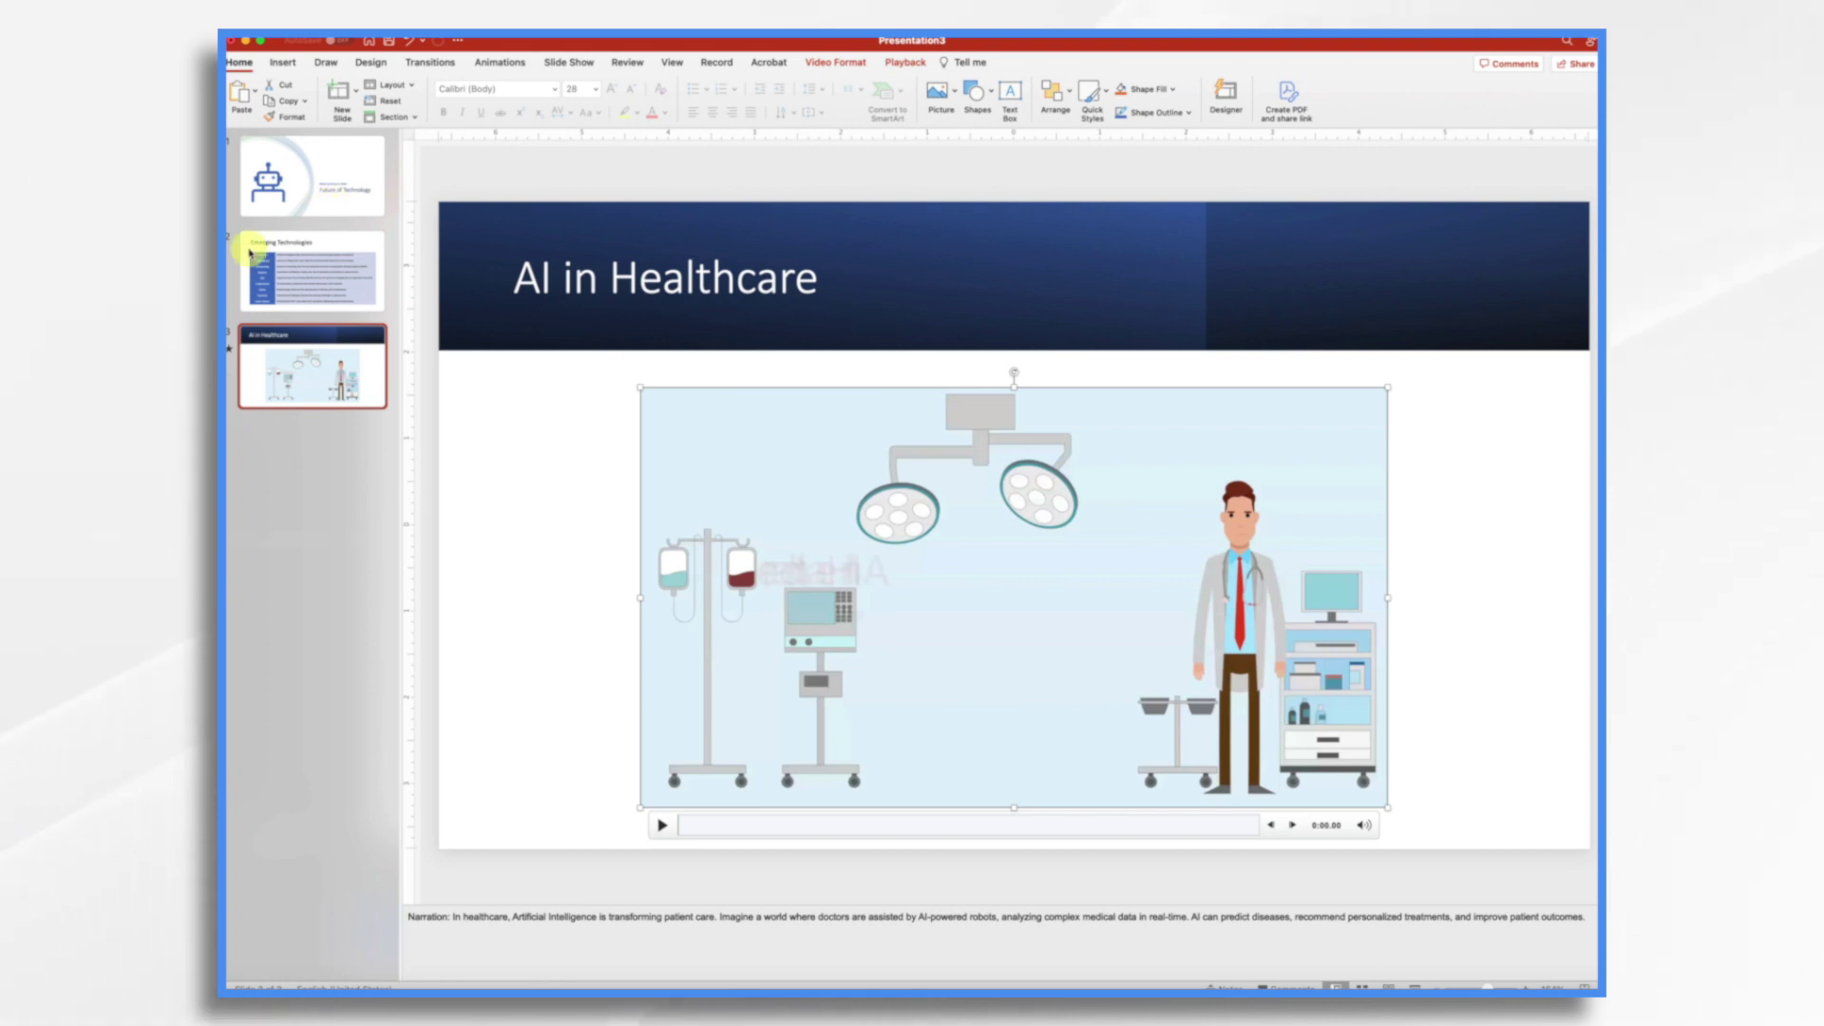
{"action": "left_click", "coordinate": [665, 826]}
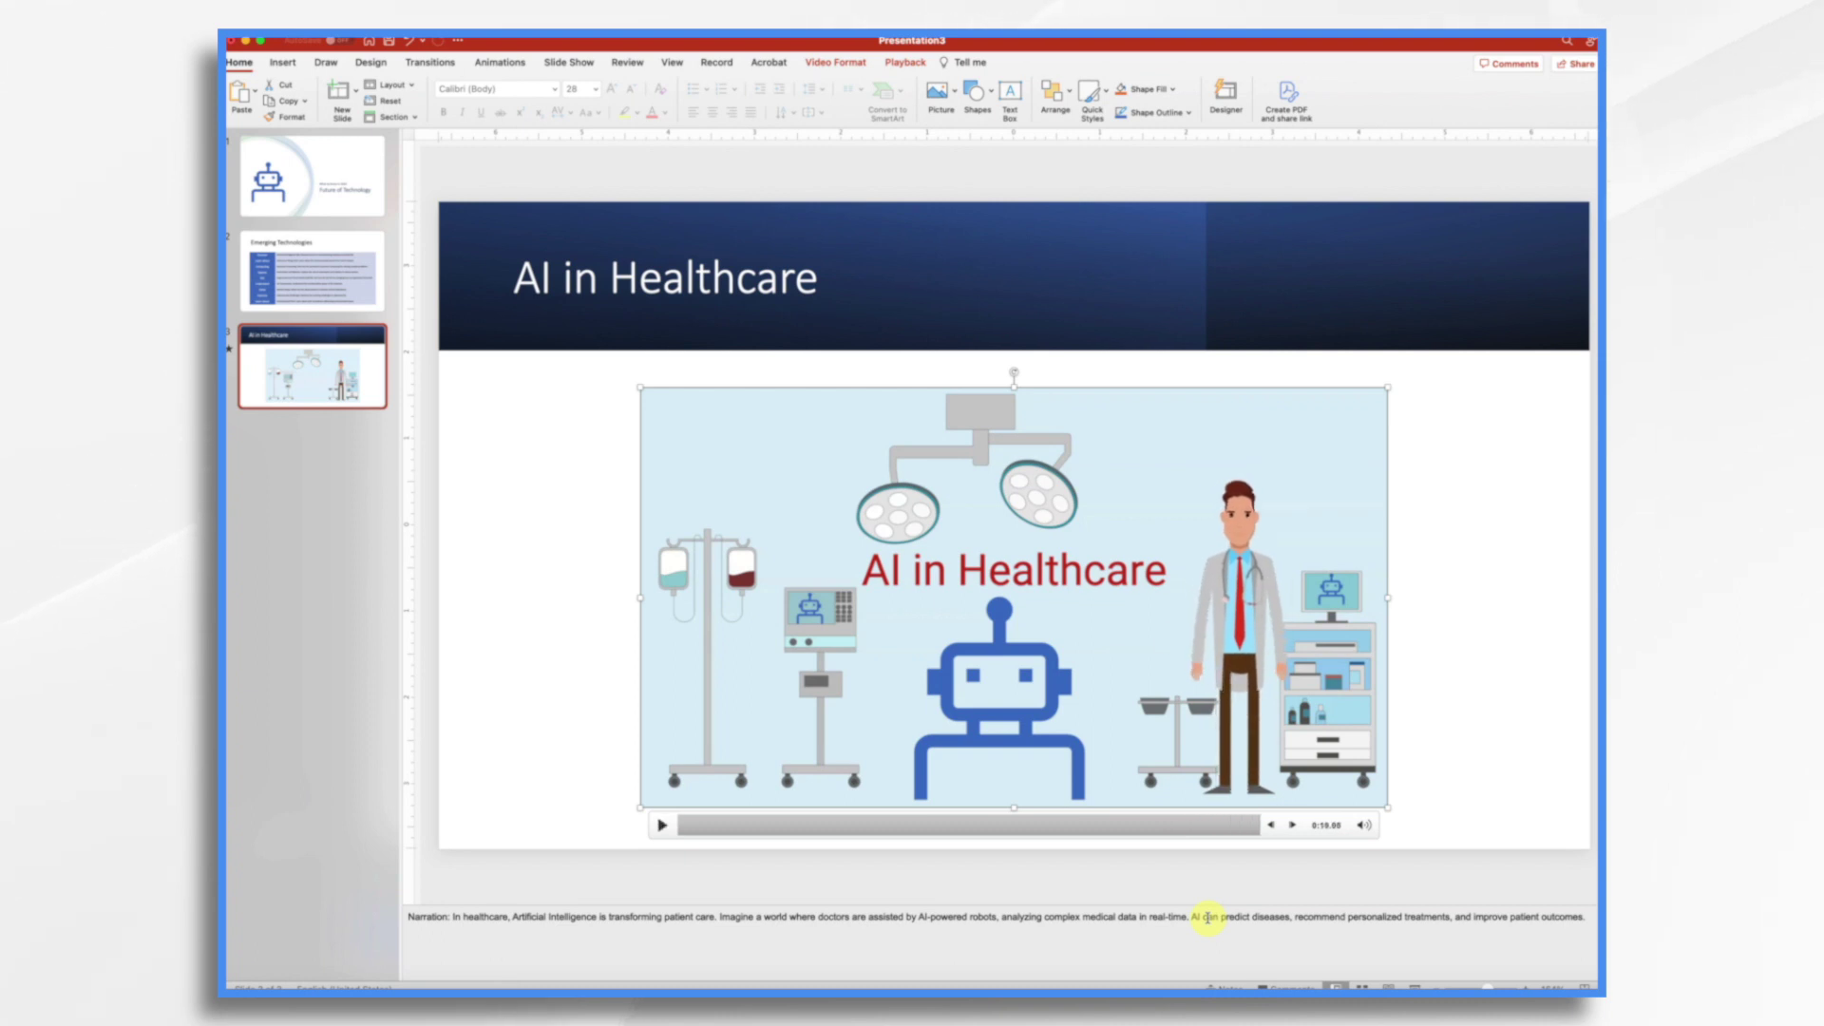
Step: Apply a soft drop-shadow video style to the video, leaving it with no border outline
{"action": "left_click", "coordinate": [836, 62]}
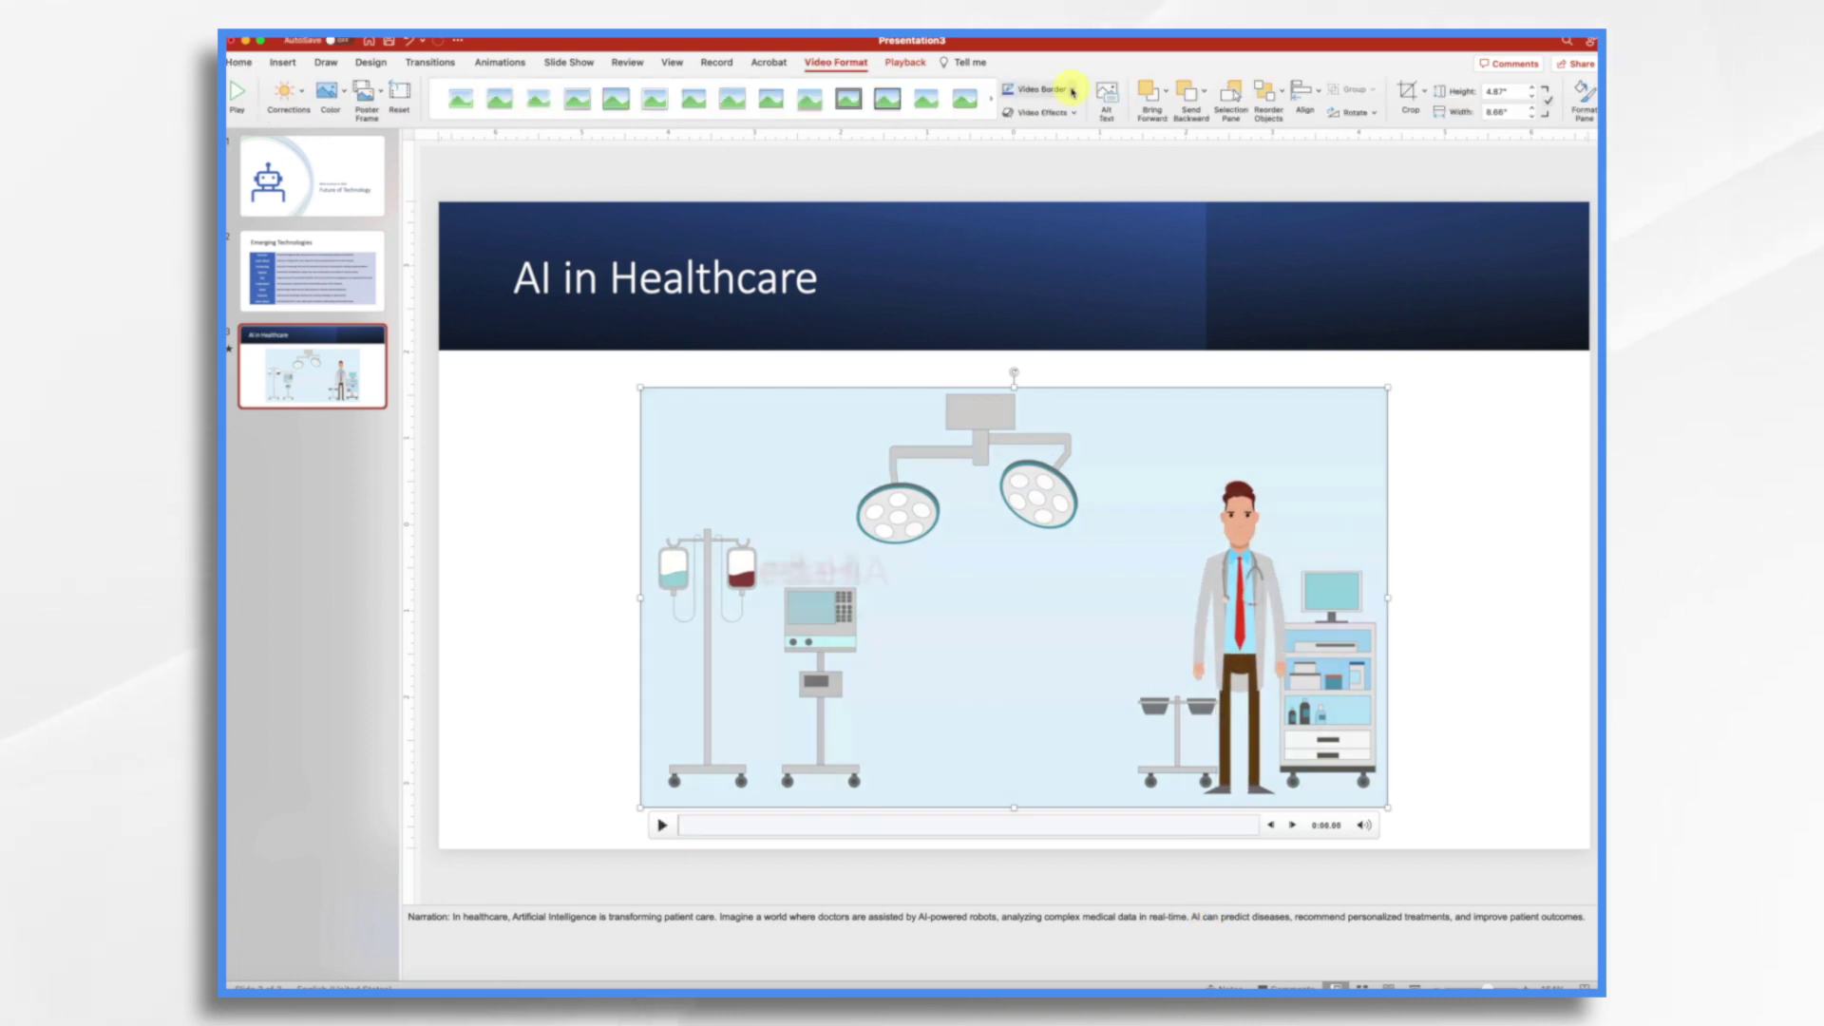
{"action": "left_click", "coordinate": [1072, 91]}
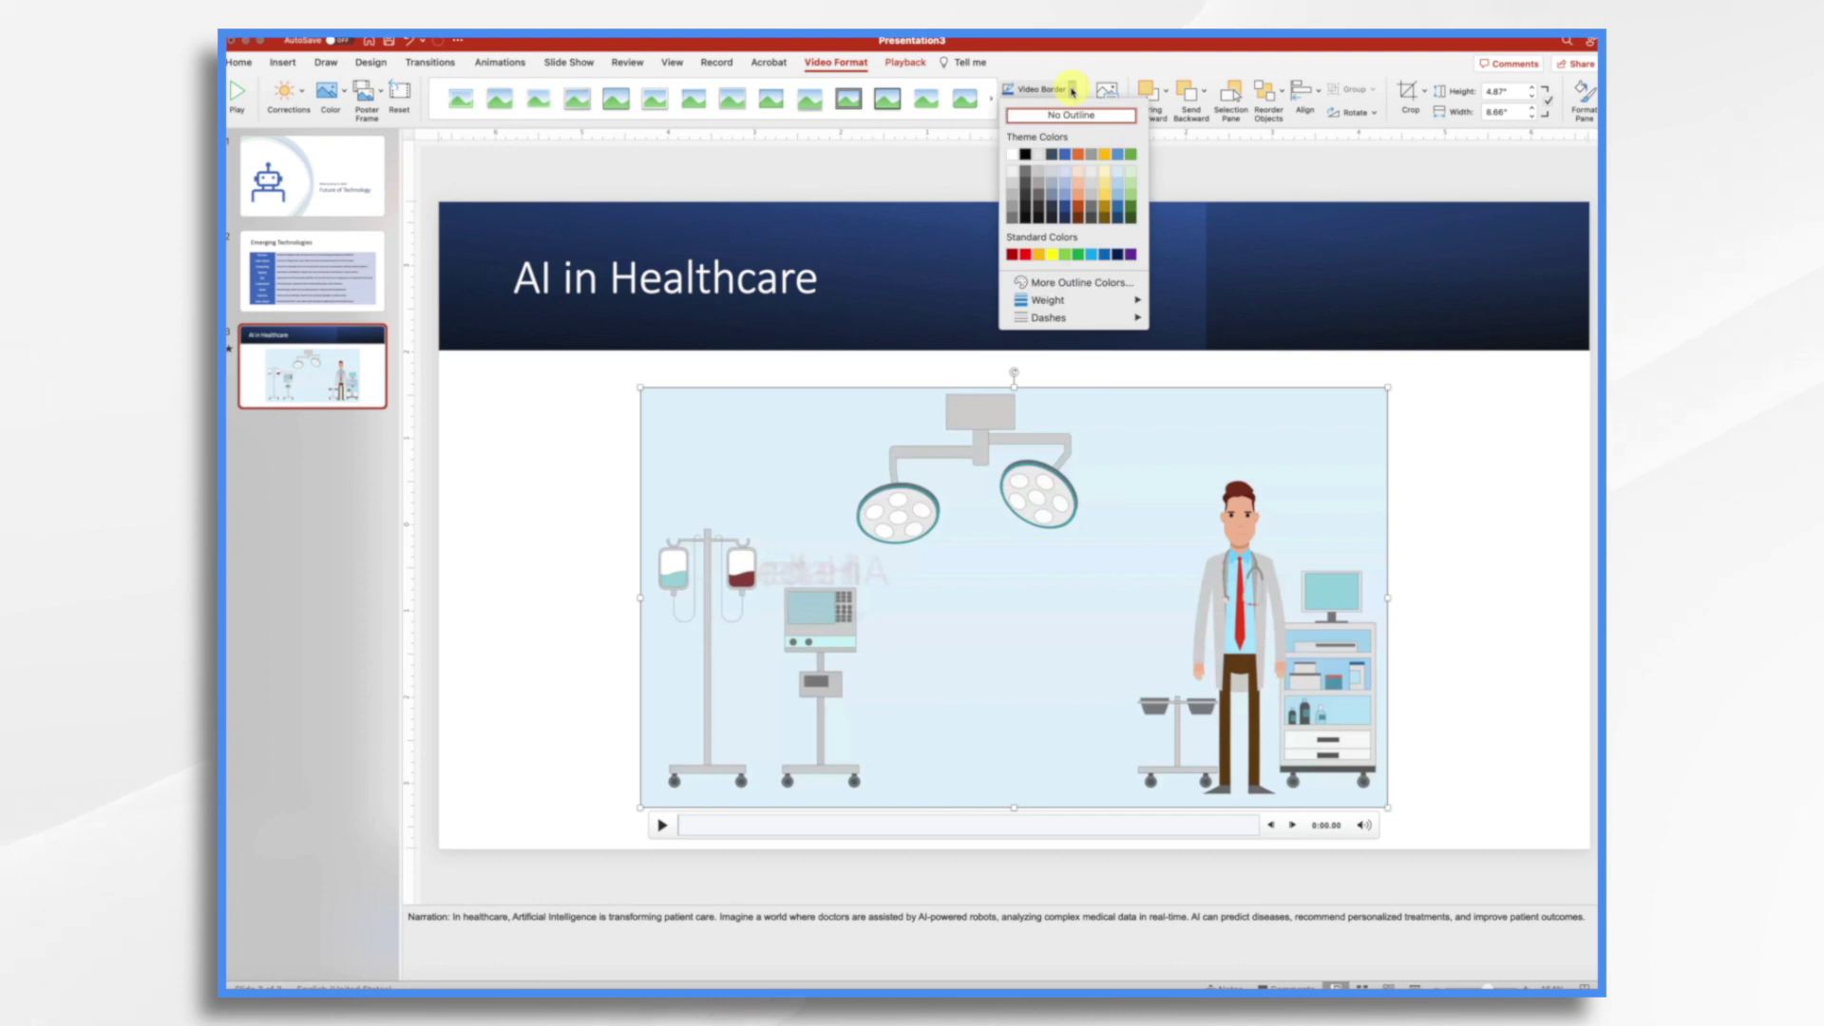
{"action": "left_click", "coordinate": [888, 98]}
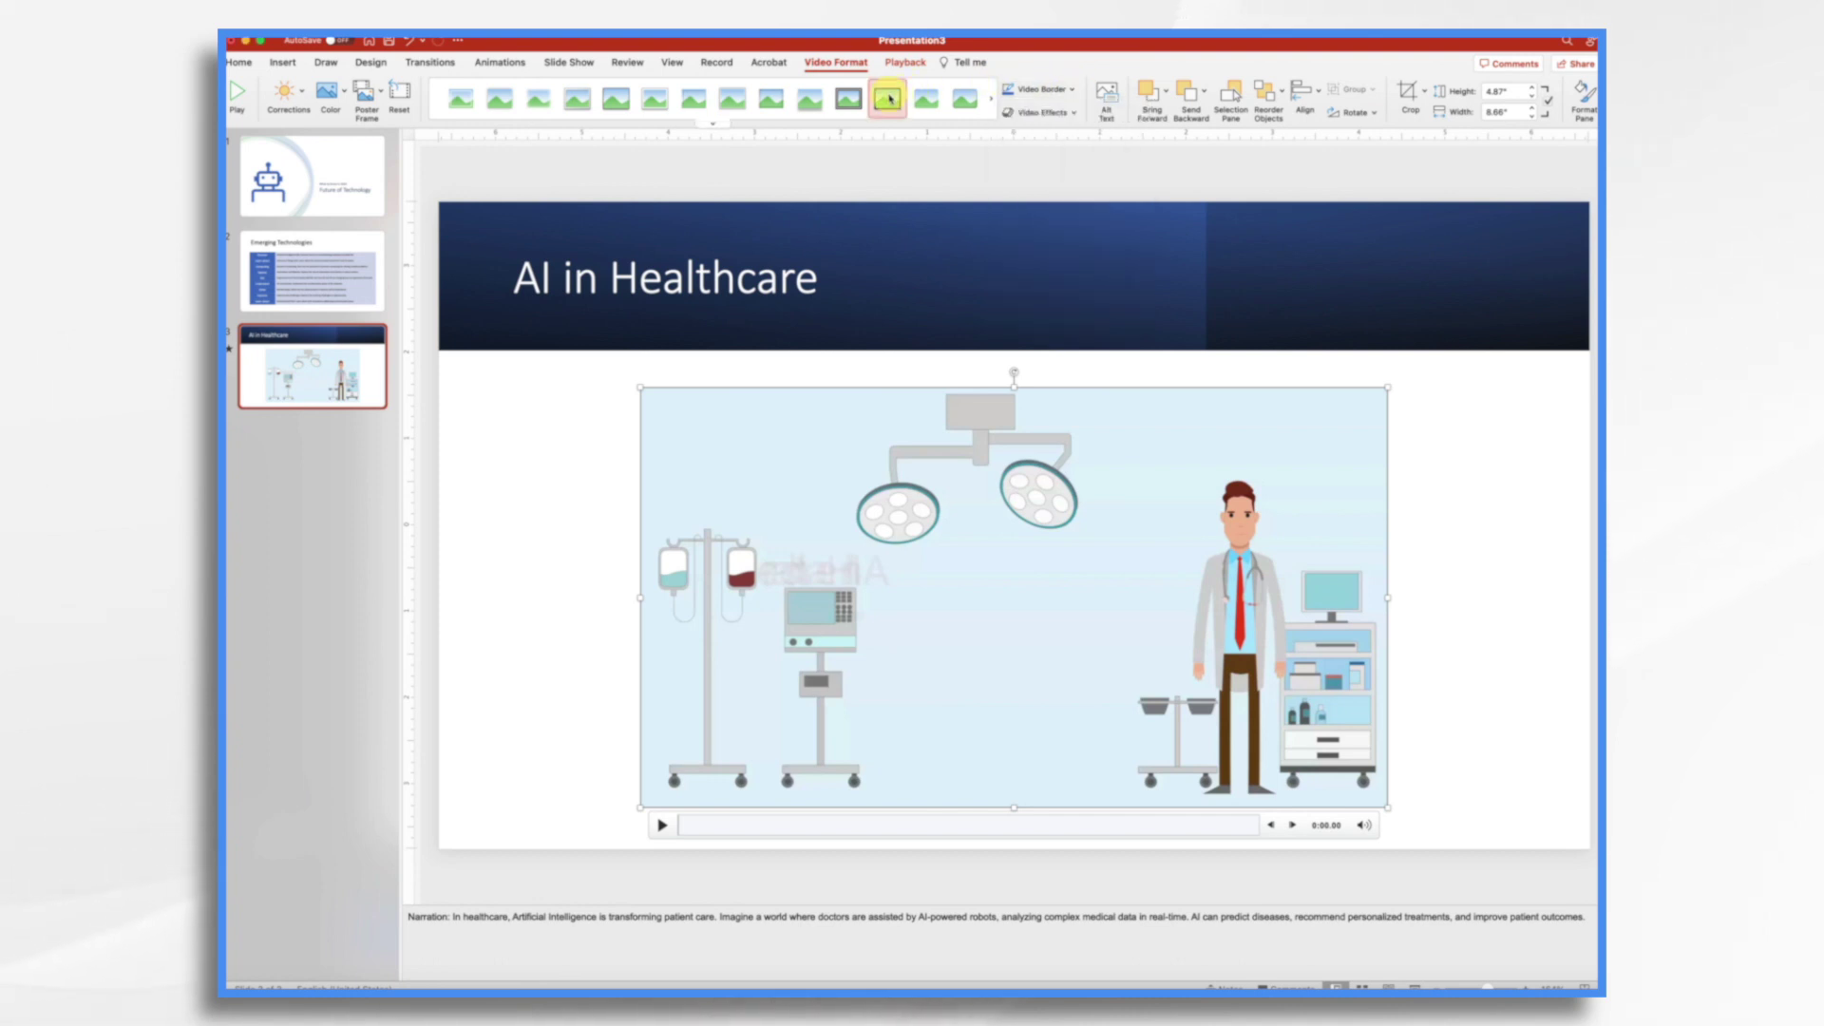
{"action": "left_click", "coordinate": [810, 99]}
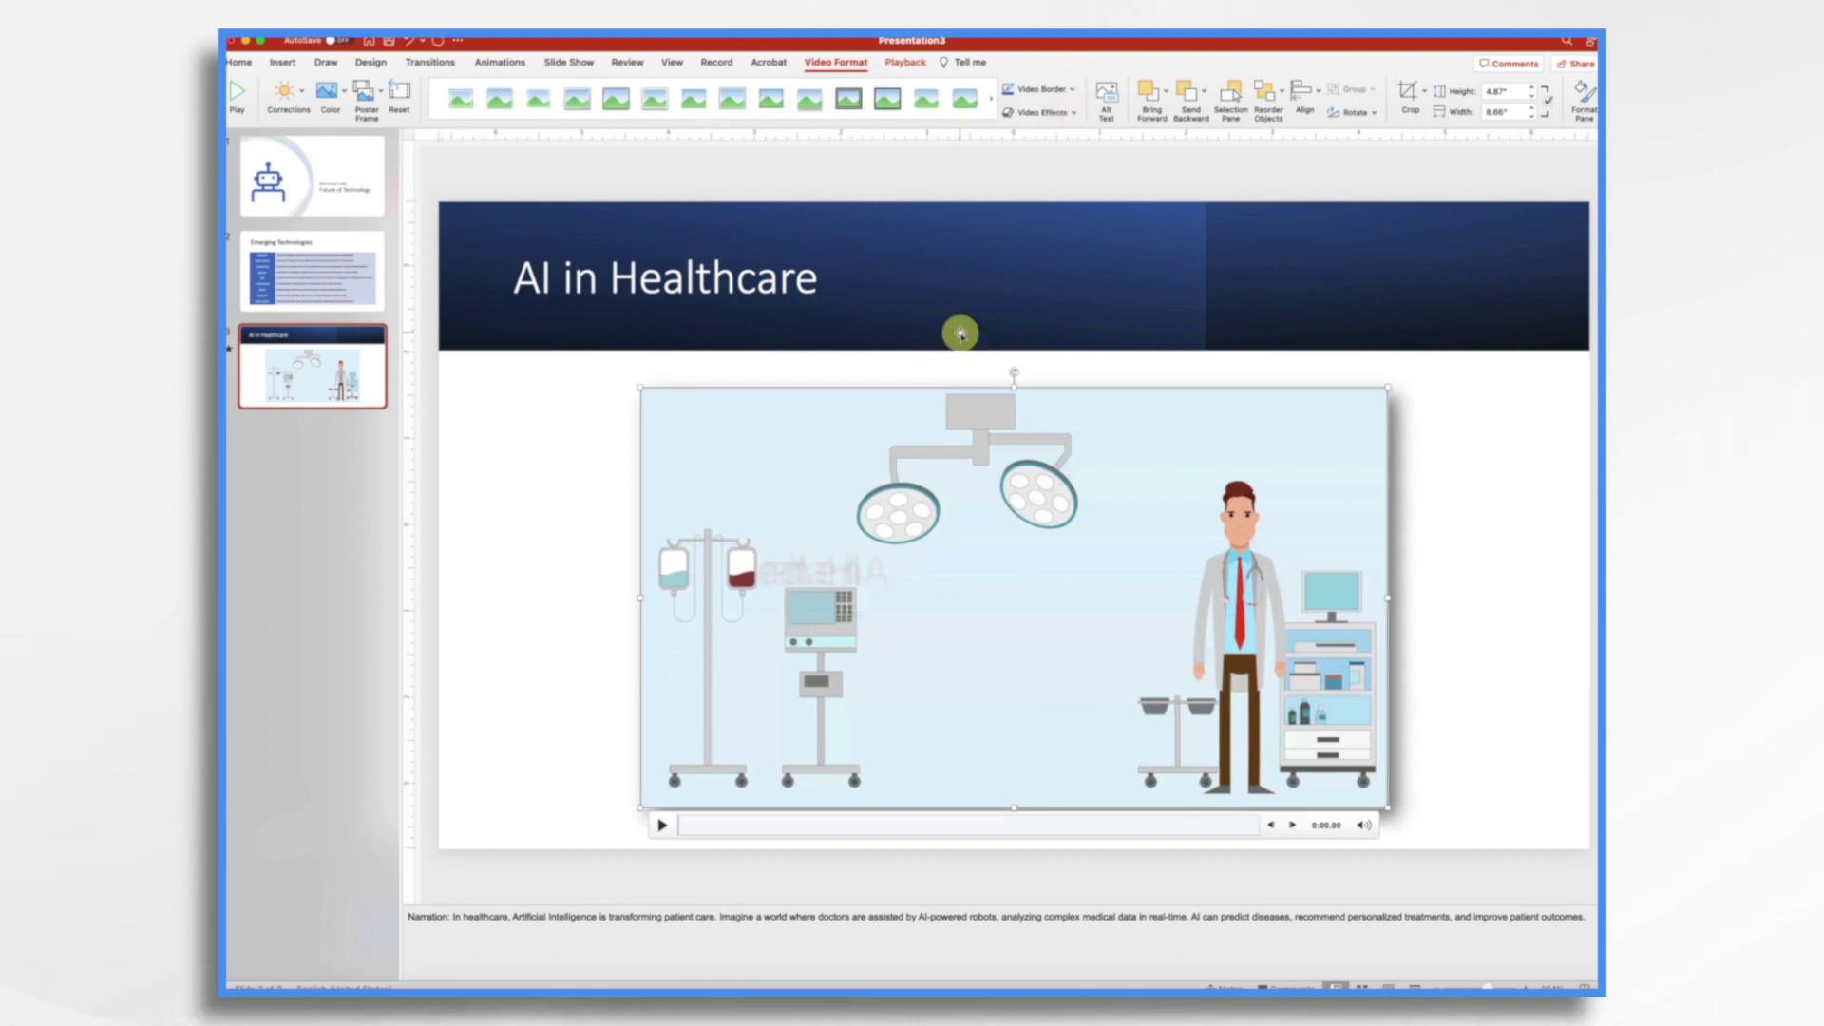
{"action": "left_click", "coordinate": [1074, 91]}
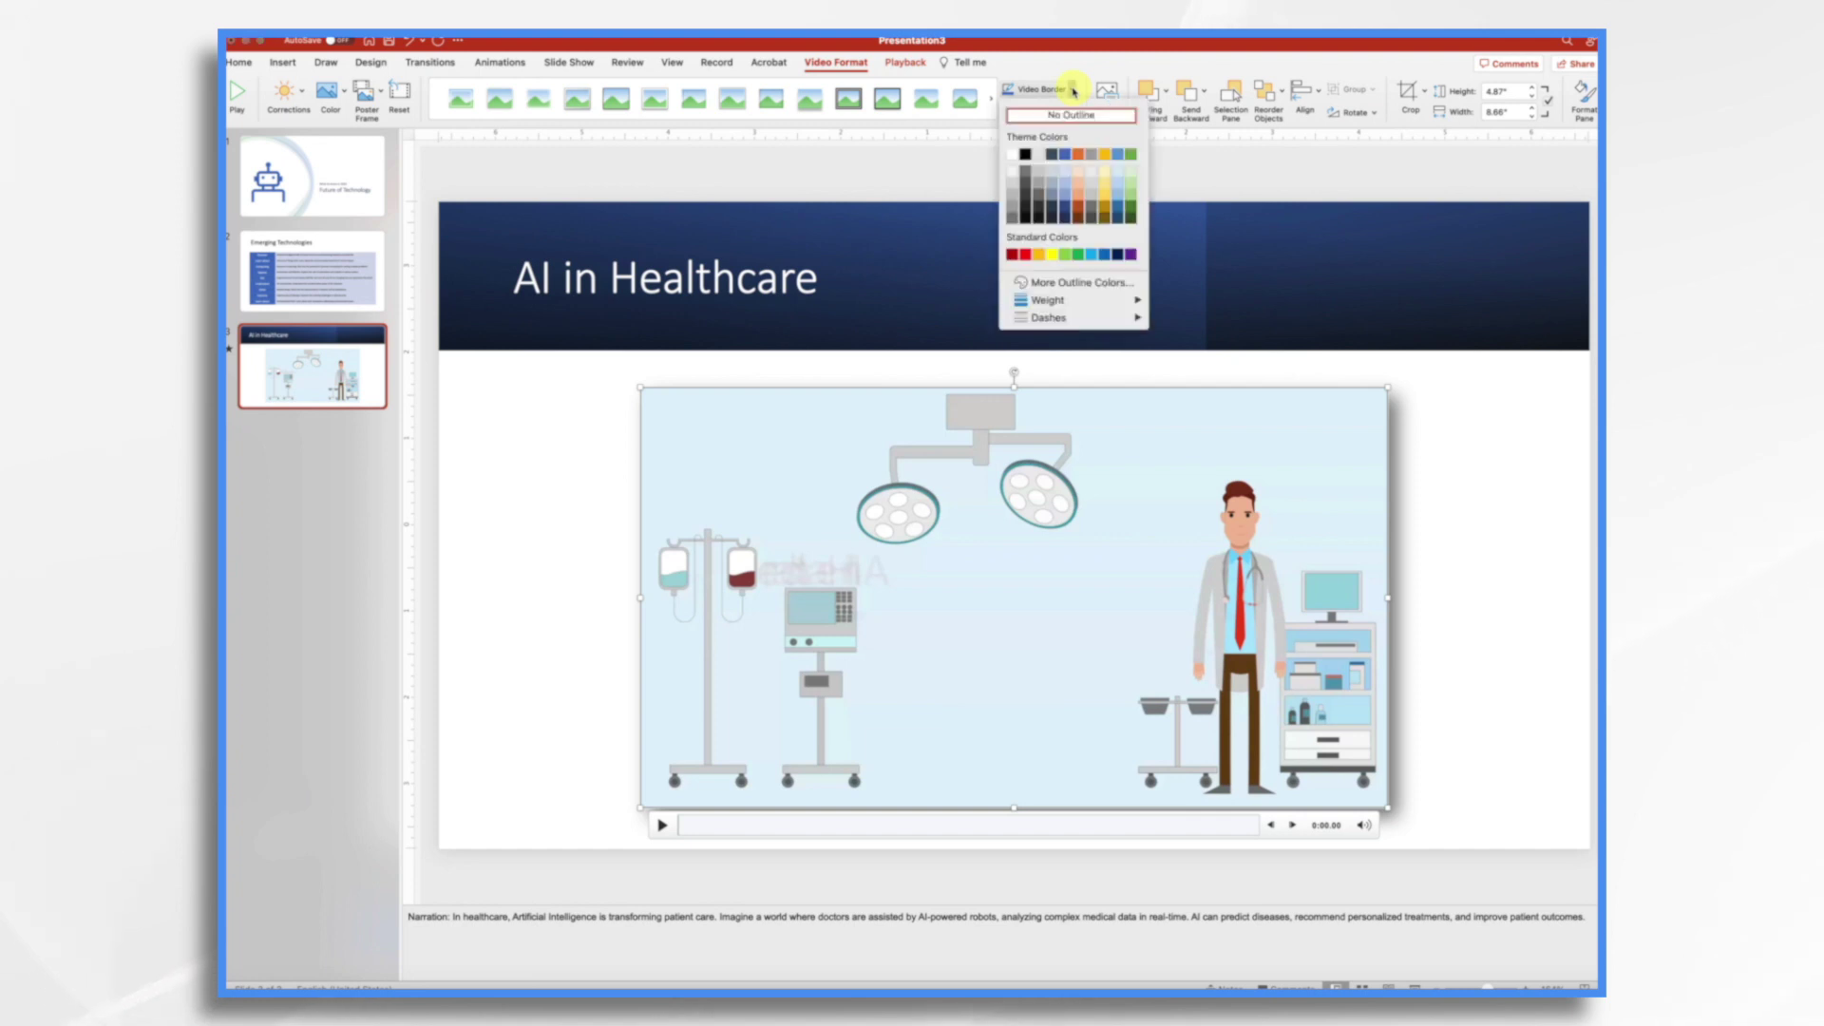
{"action": "left_click", "coordinate": [1026, 155]}
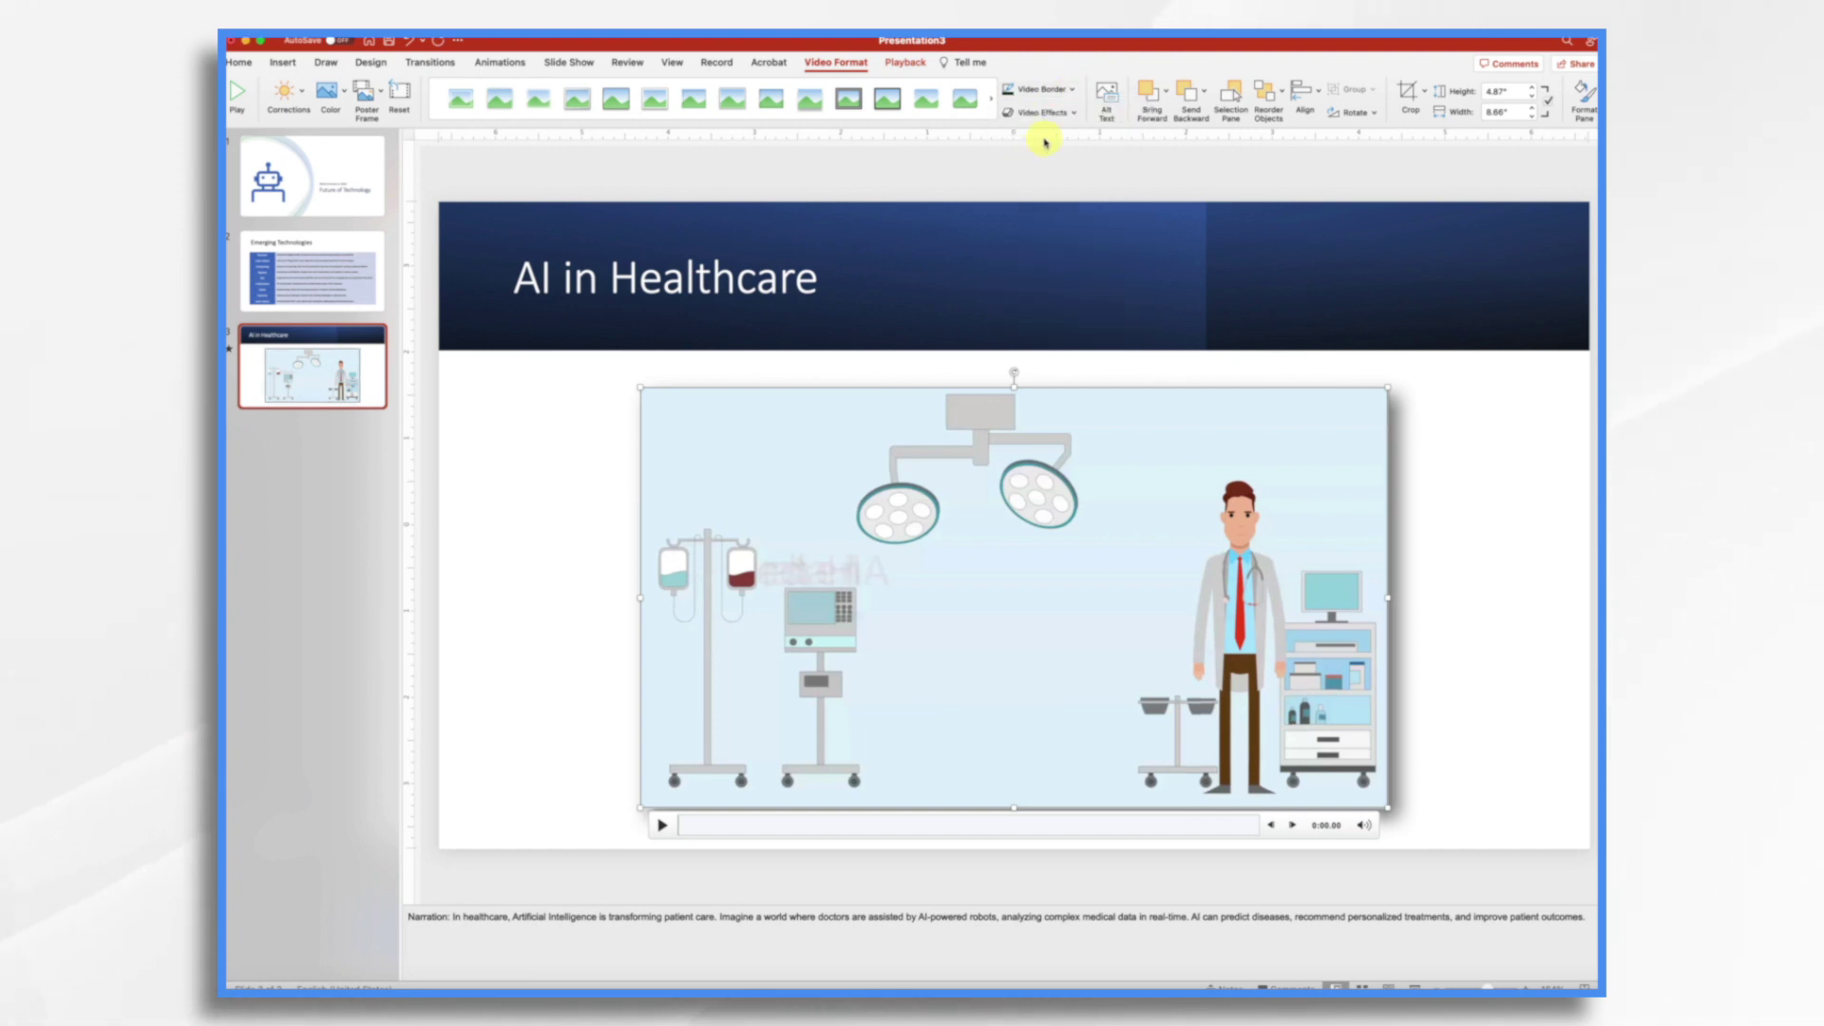
{"action": "left_click", "coordinate": [908, 64]}
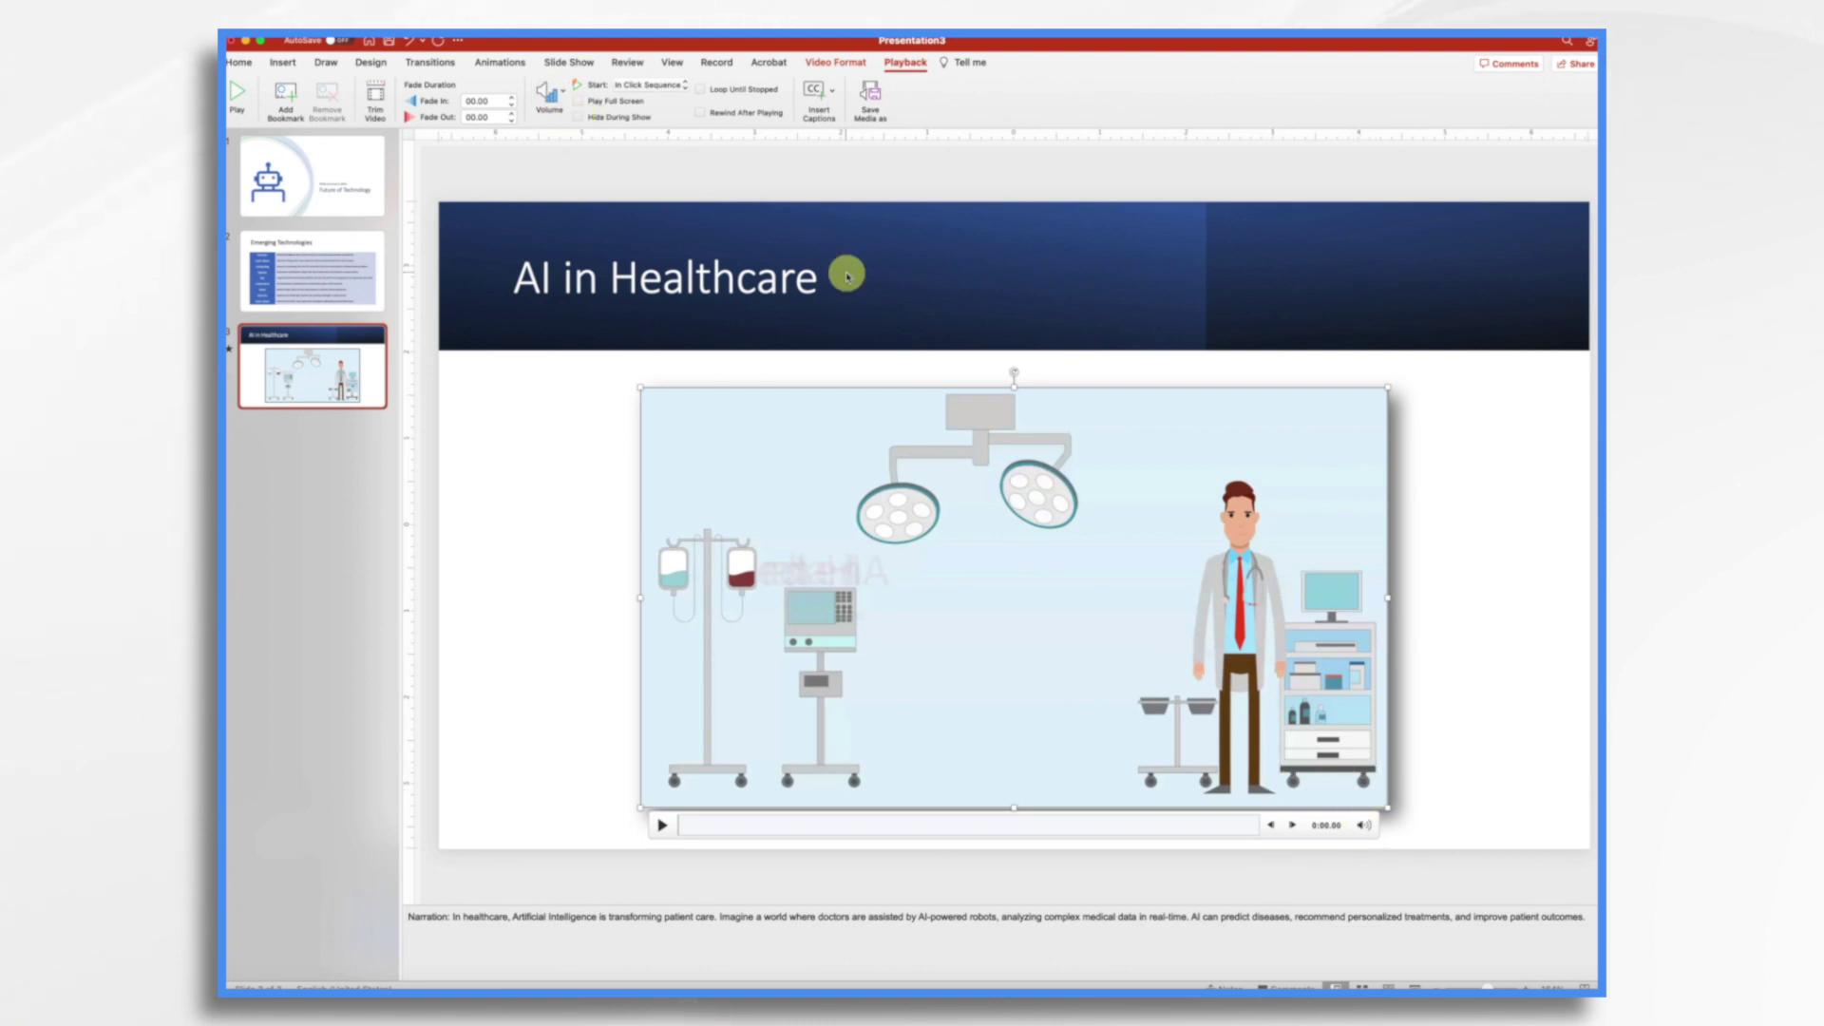
Step: Set the video's volume to Mute, Start to Automatically, and turn on Loop Until Stopped
{"action": "left_click", "coordinate": [565, 94]}
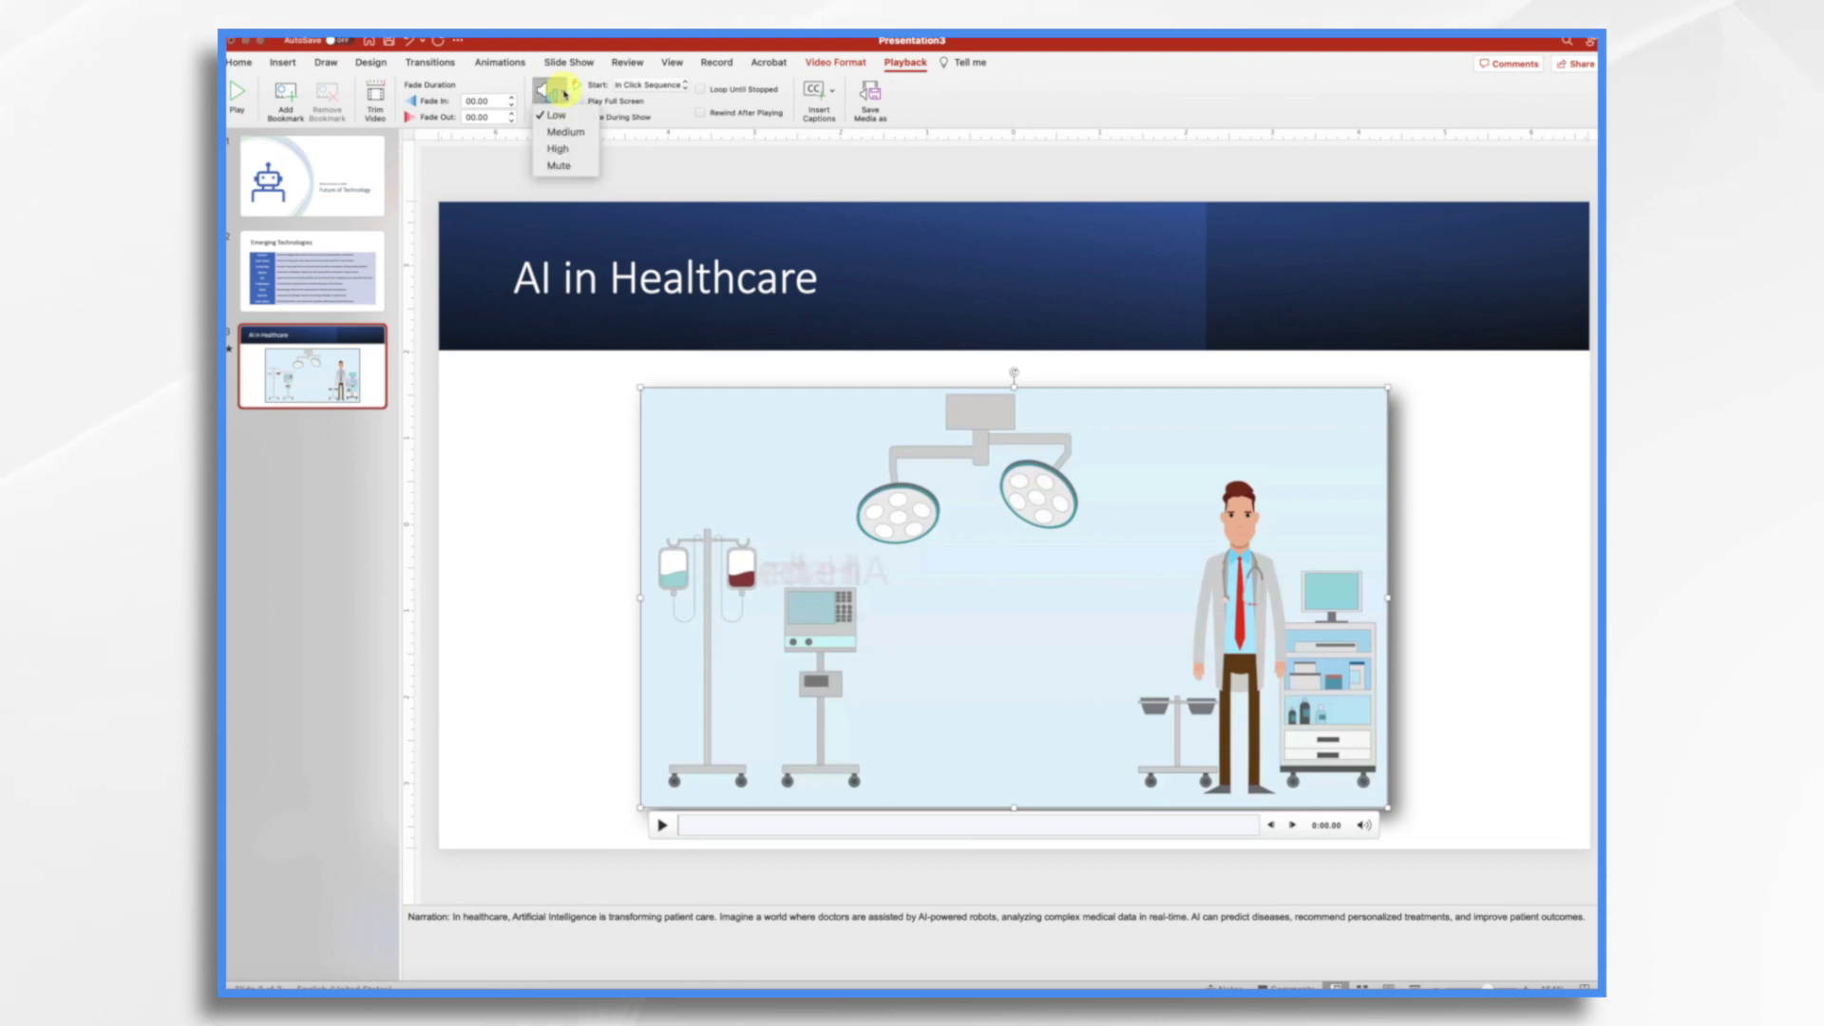
{"action": "left_click", "coordinate": [555, 166]}
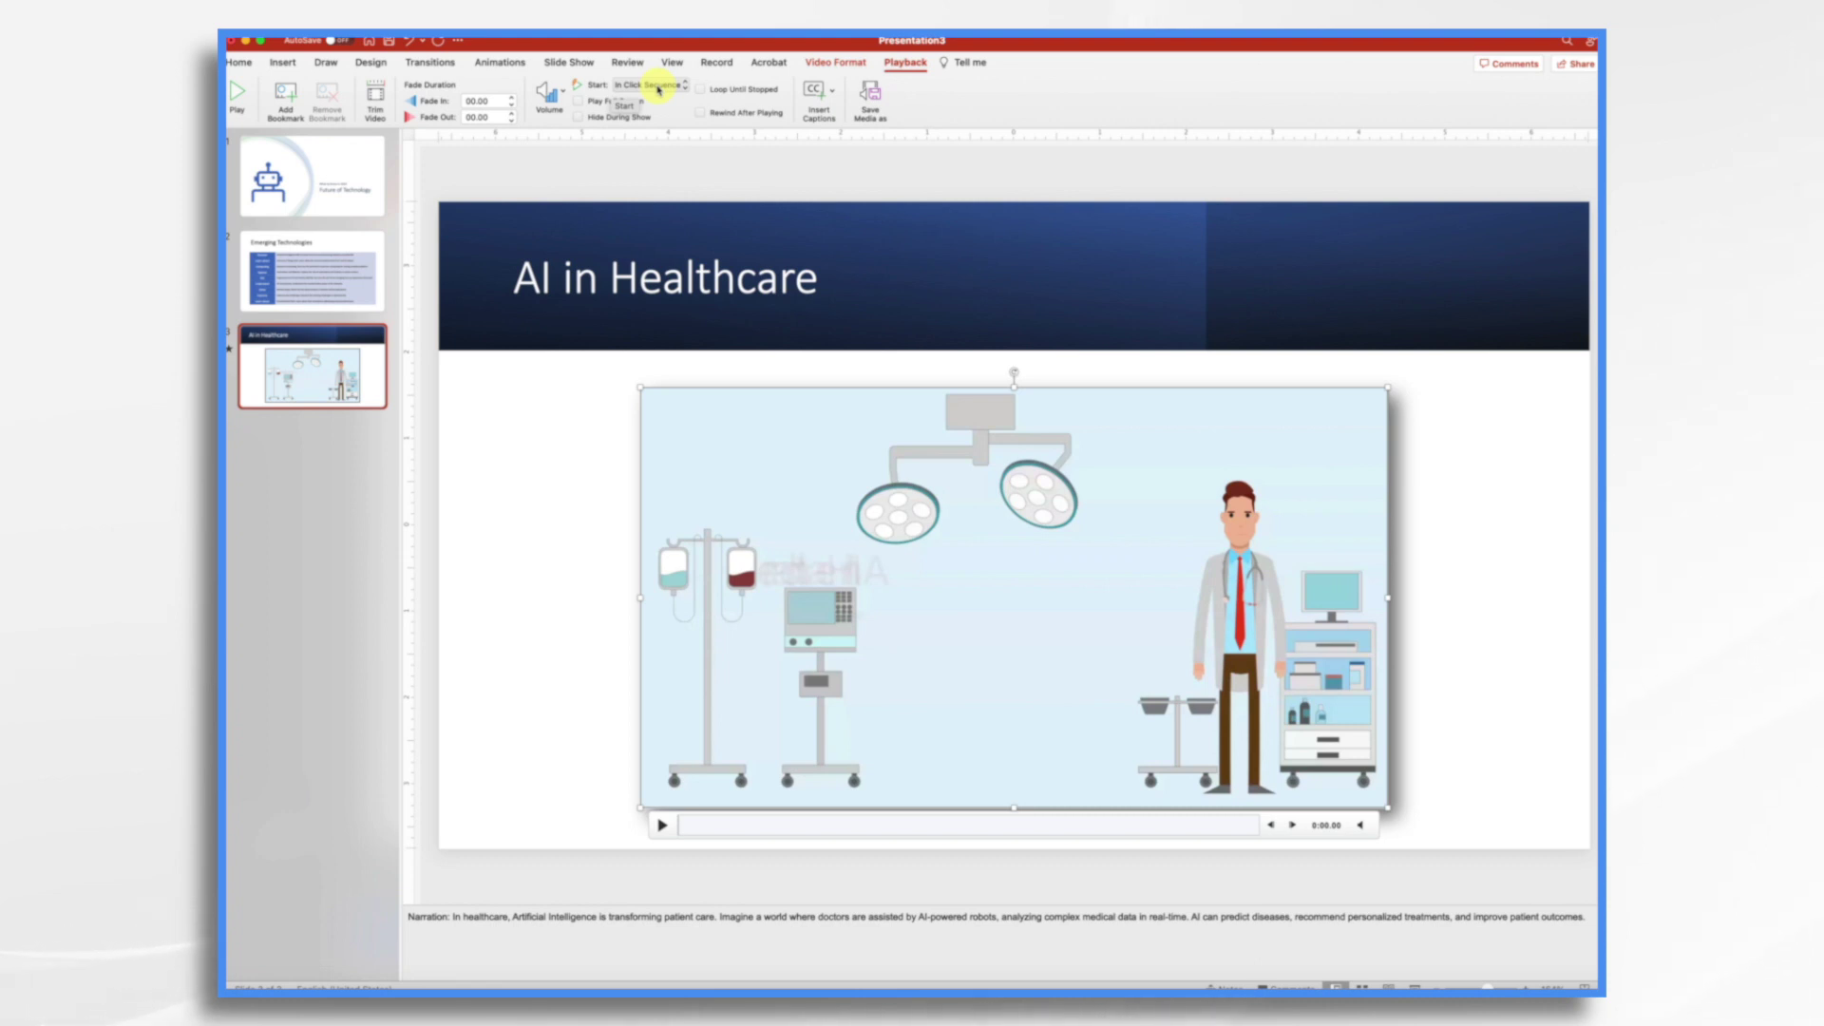
{"action": "left_click", "coordinate": [658, 87]}
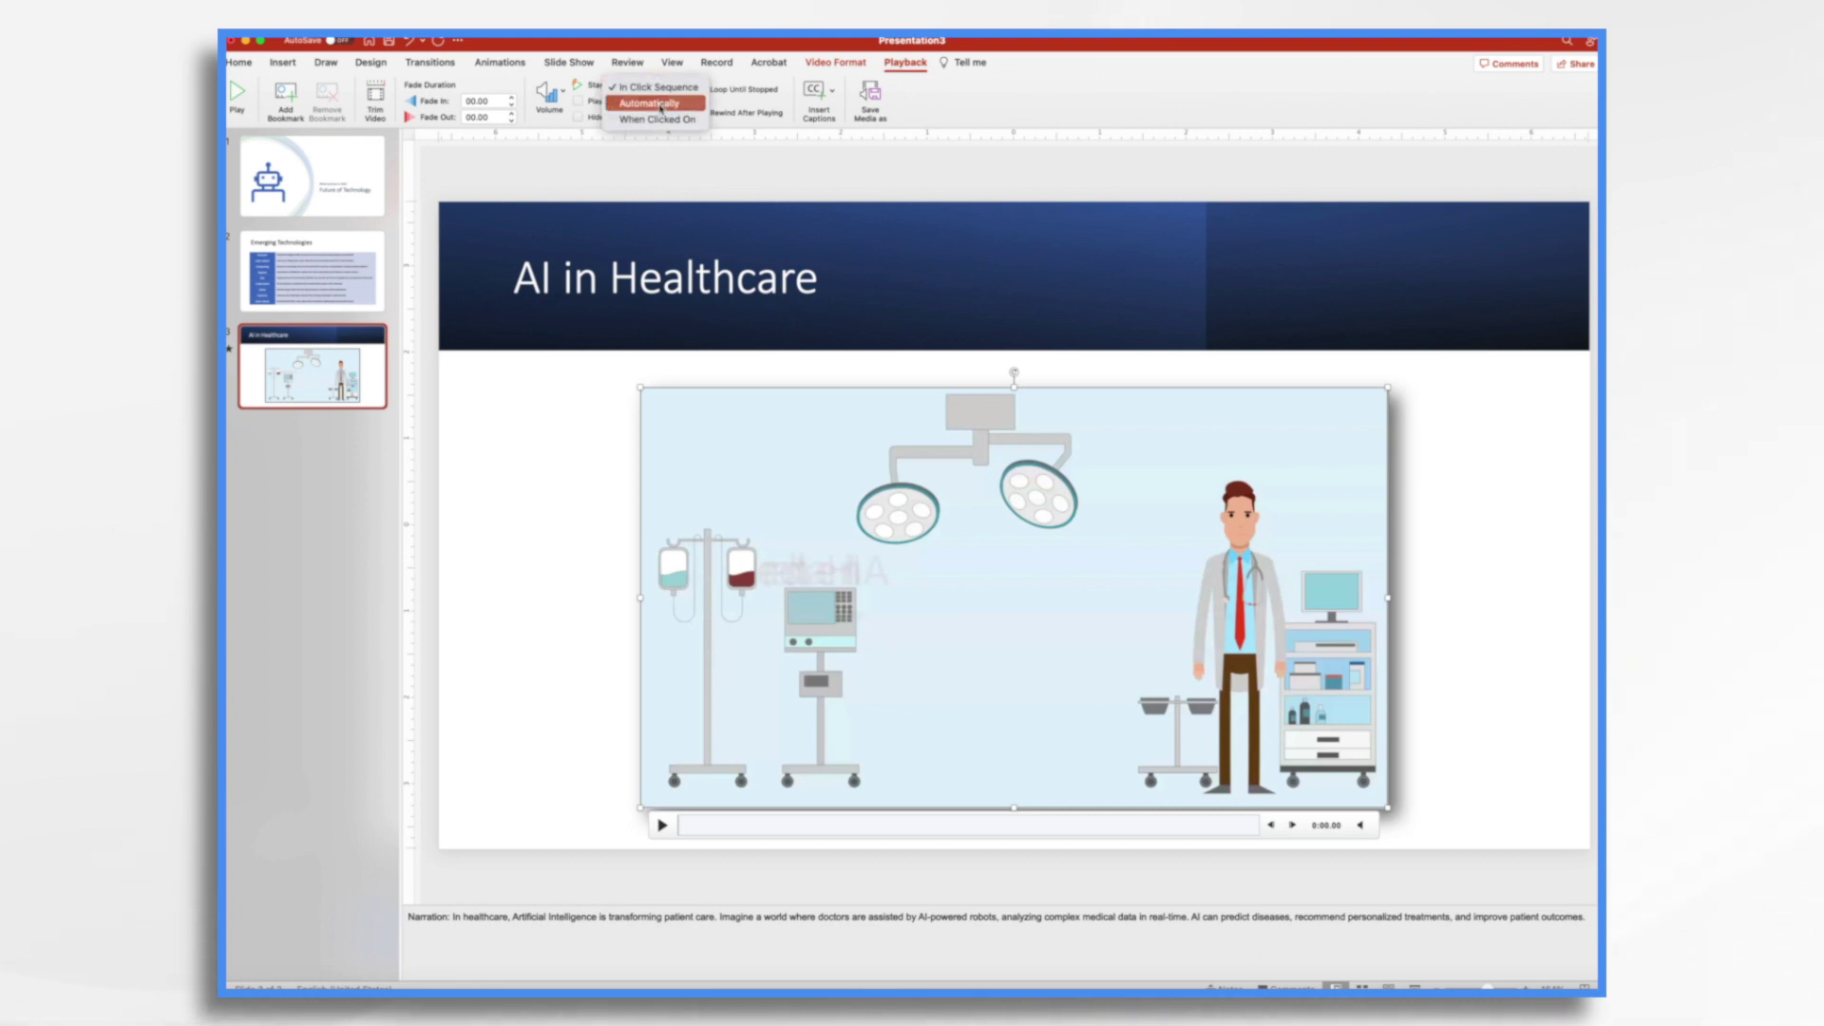
{"action": "left_click", "coordinate": [659, 104]}
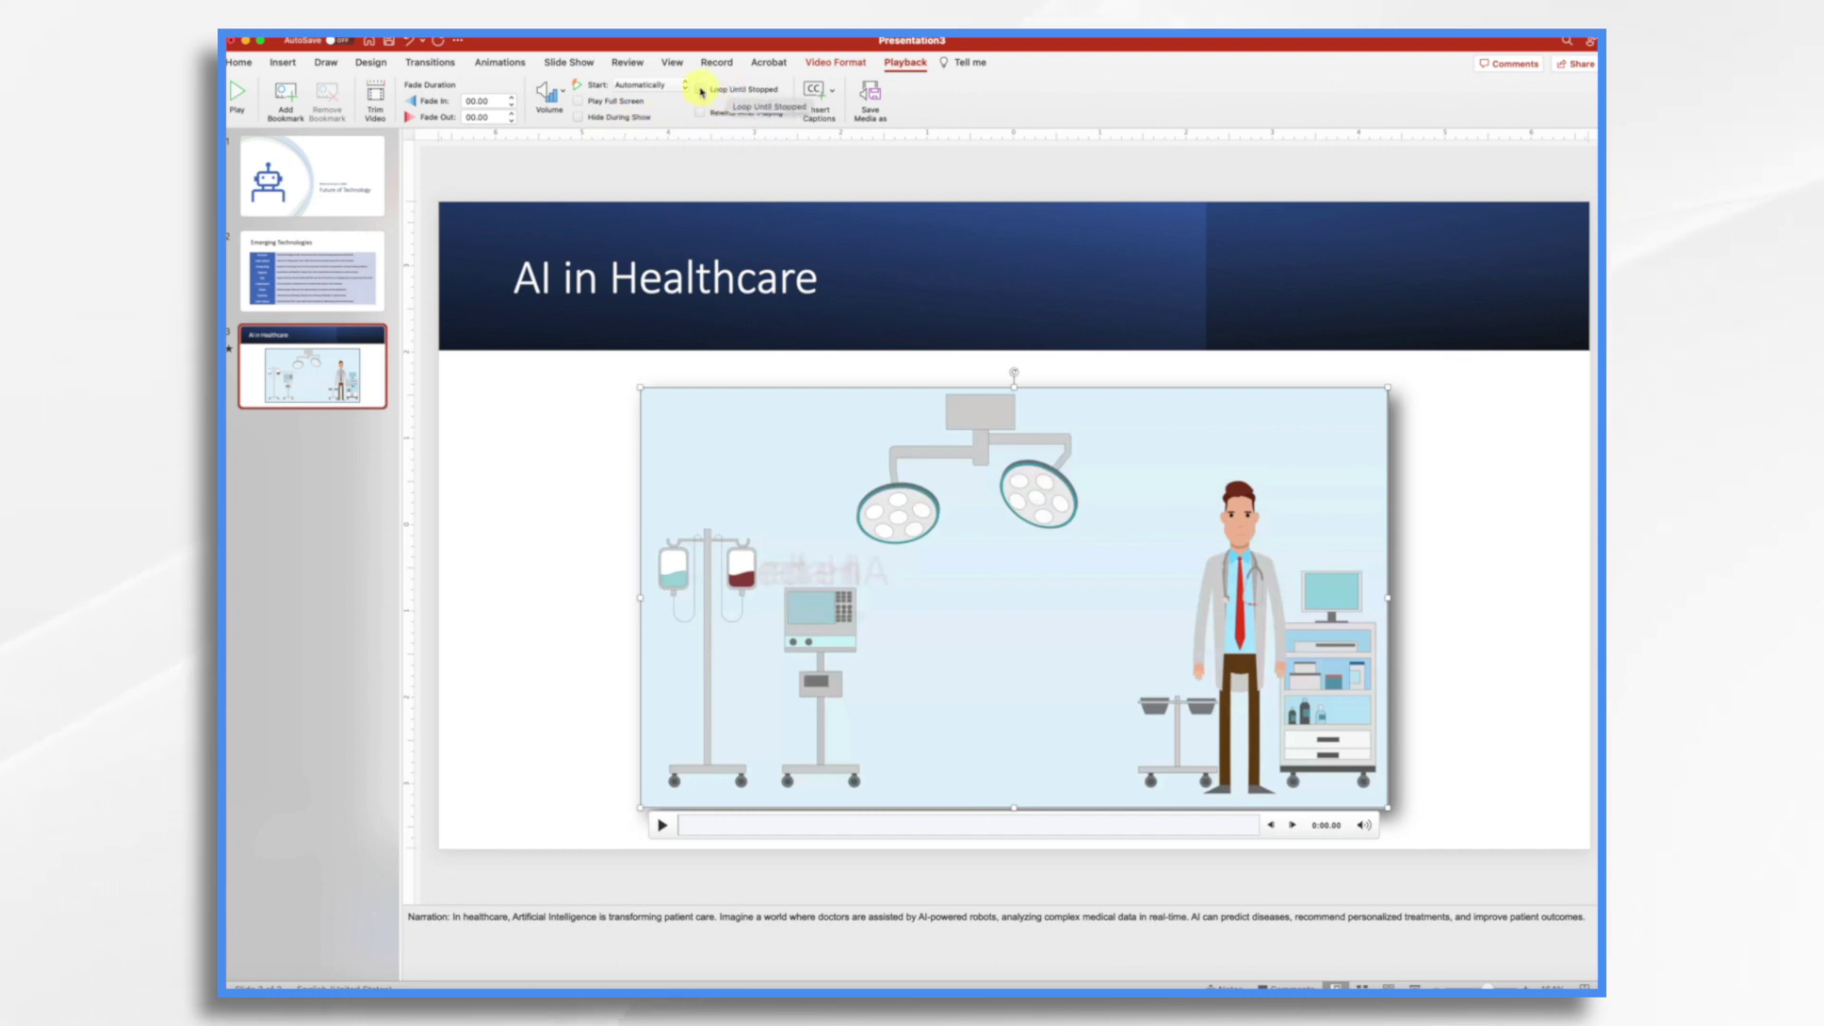
{"action": "left_click", "coordinate": [701, 91]}
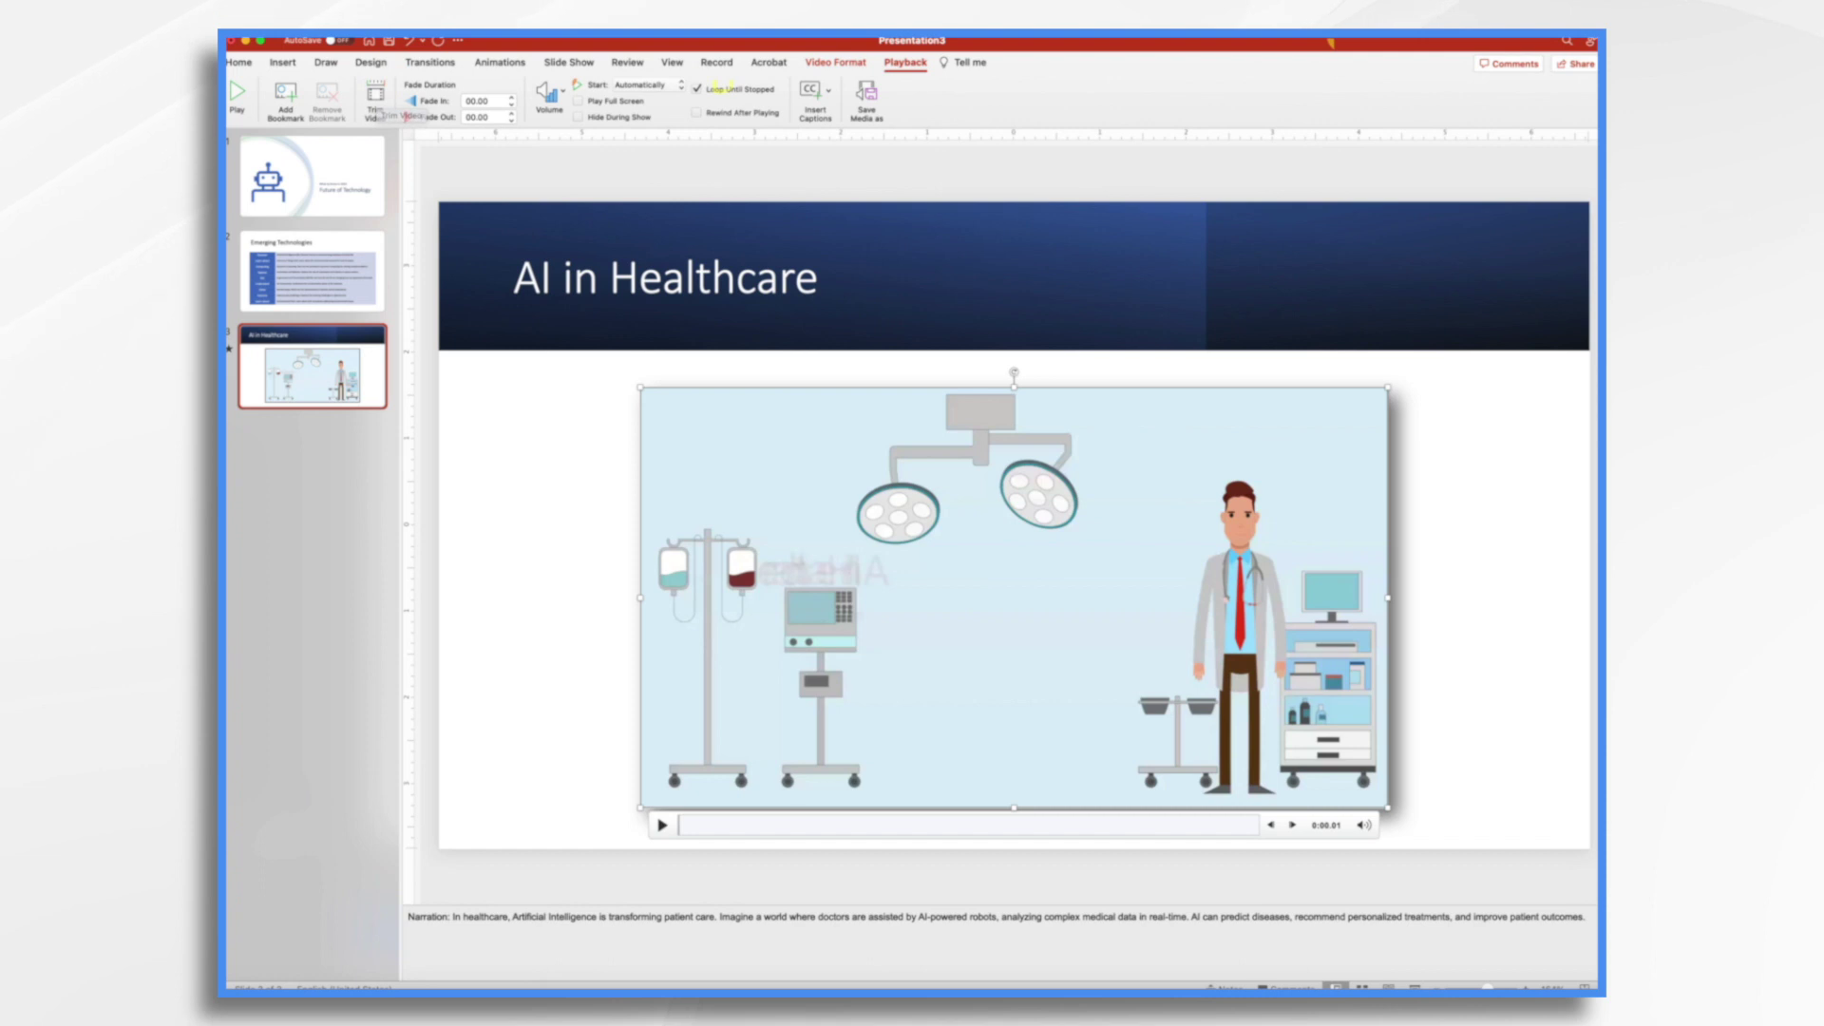
Step: Preview the AI in Healthcare video playing on the slide
{"action": "left_click", "coordinate": [237, 98]}
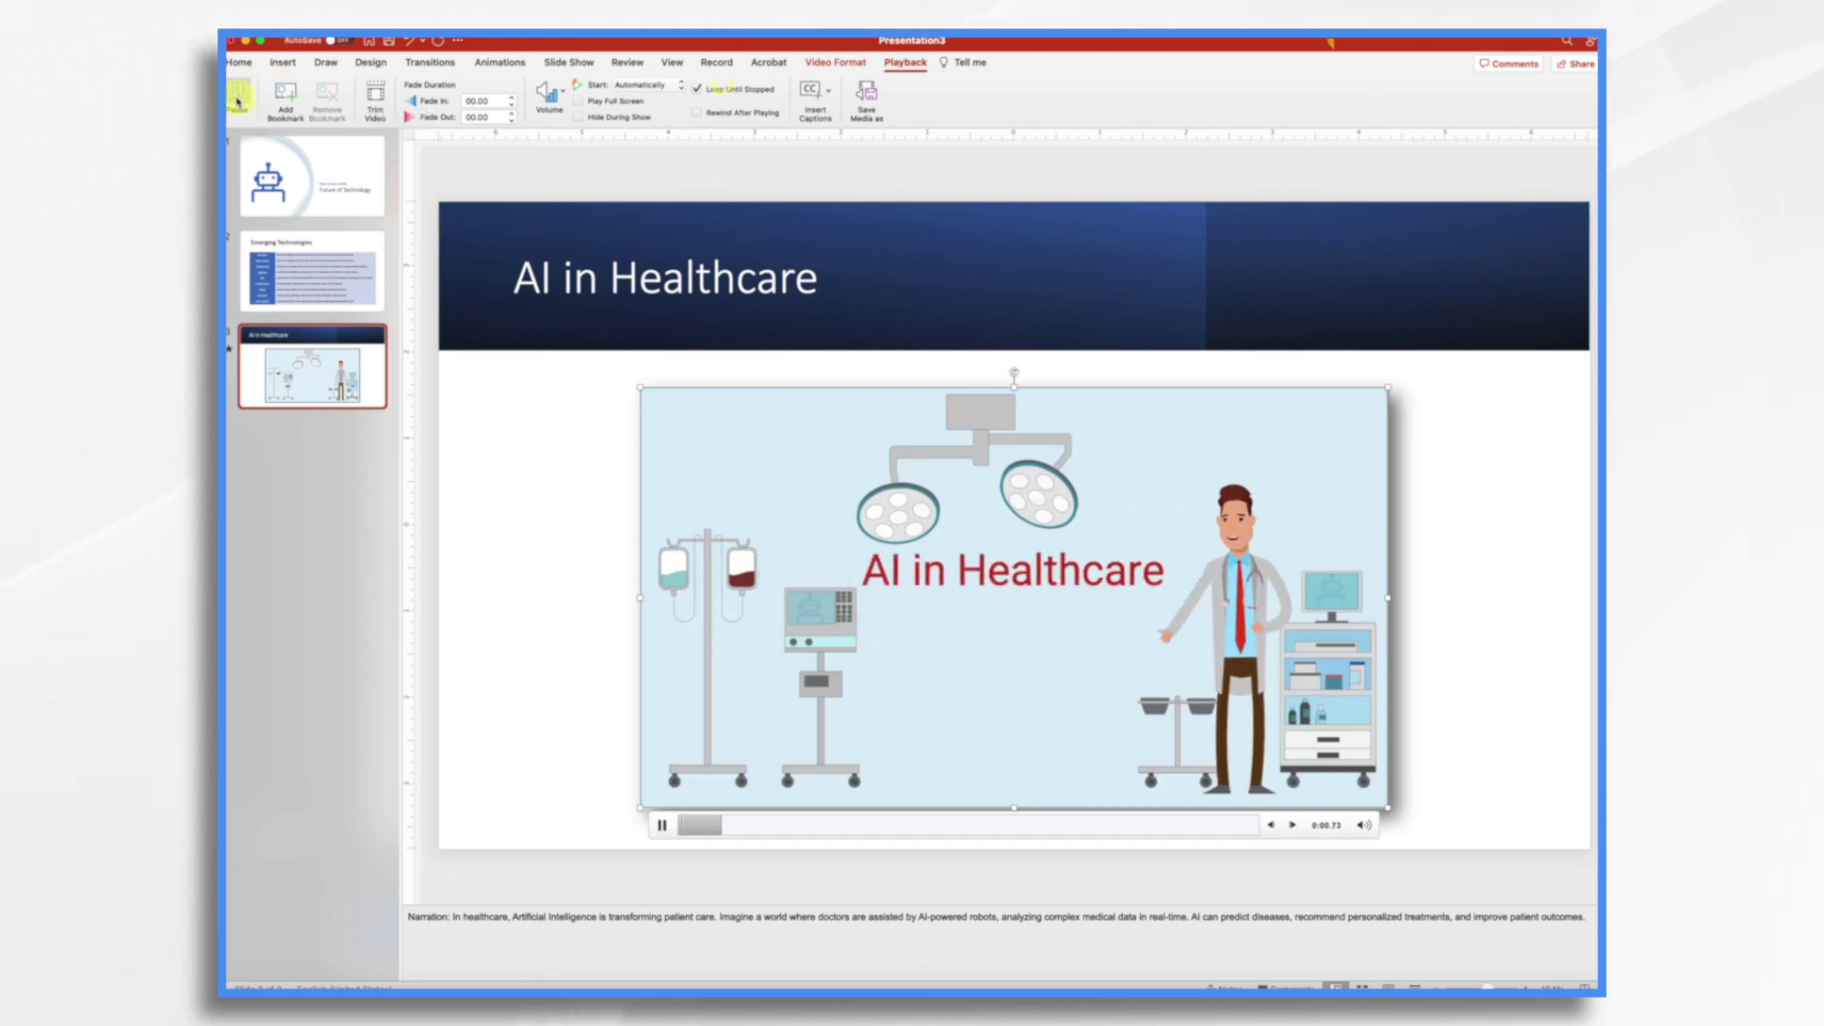